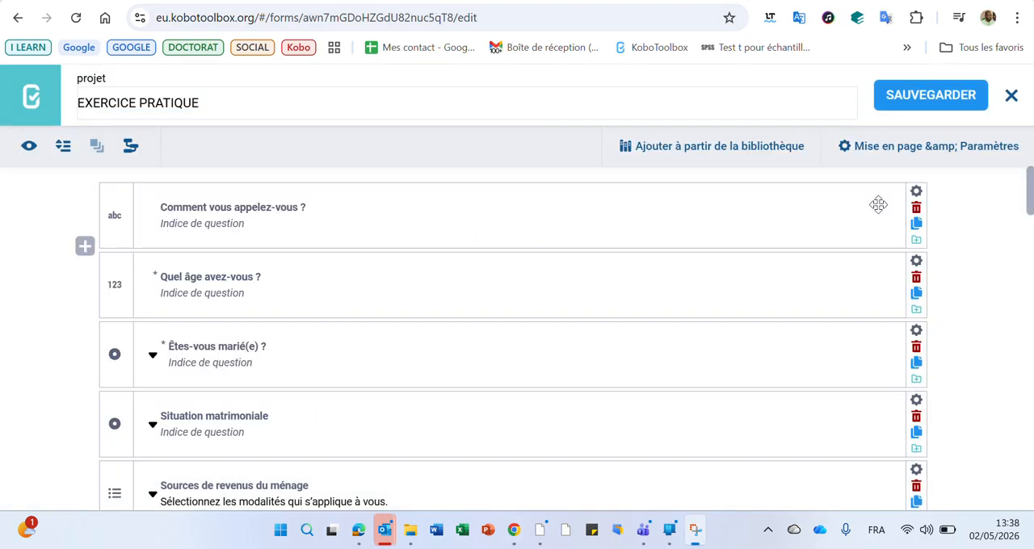
# Set the advanced appearance of the first question, "Comment vous appelez-vous ?", to multiline and save the form.
pyautogui.click(917, 190)
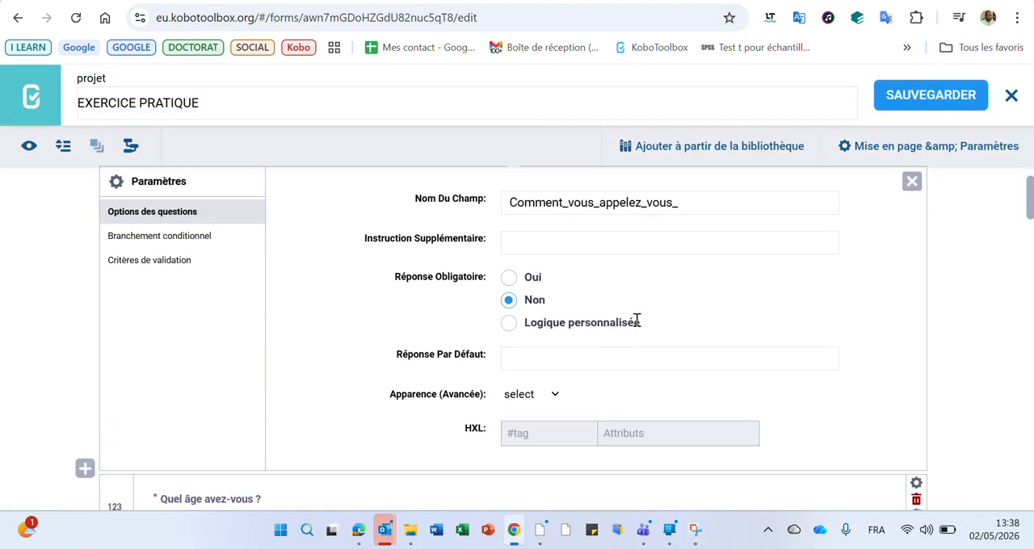
pyautogui.scroll(-1, 598, 323)
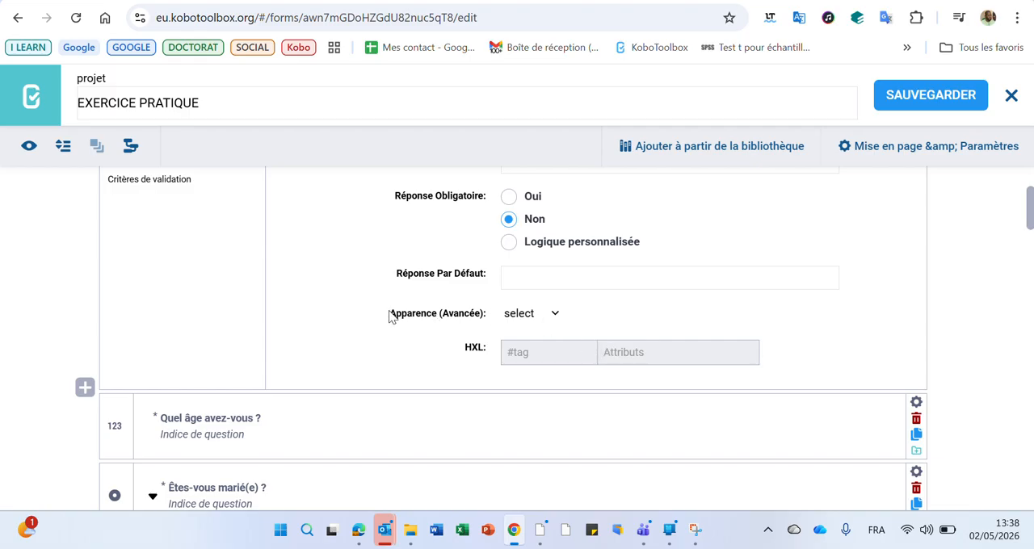
pyautogui.moveTo(388, 316); pyautogui.dragTo(482, 316)
pyautogui.click(609, 315)
pyautogui.click(554, 315)
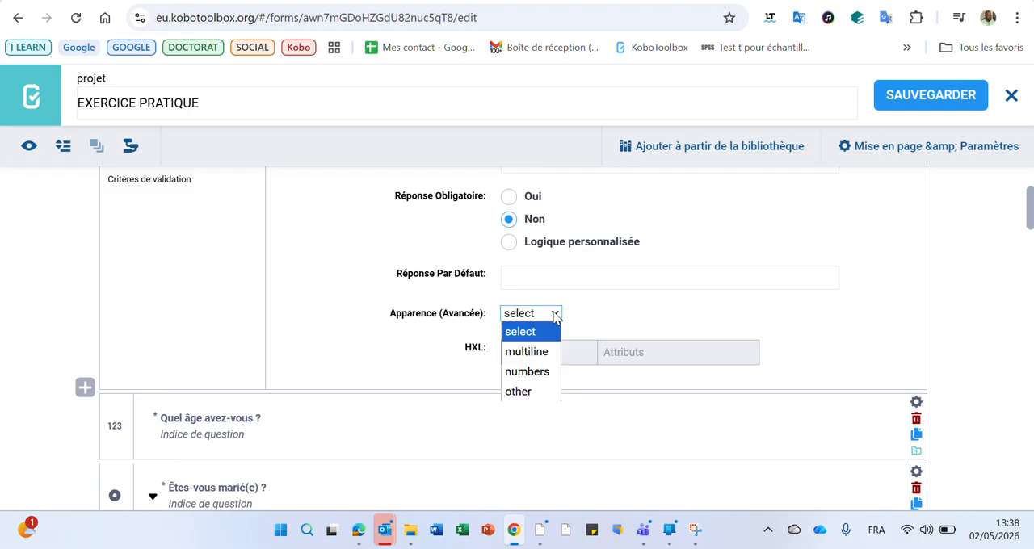
pyautogui.click(542, 353)
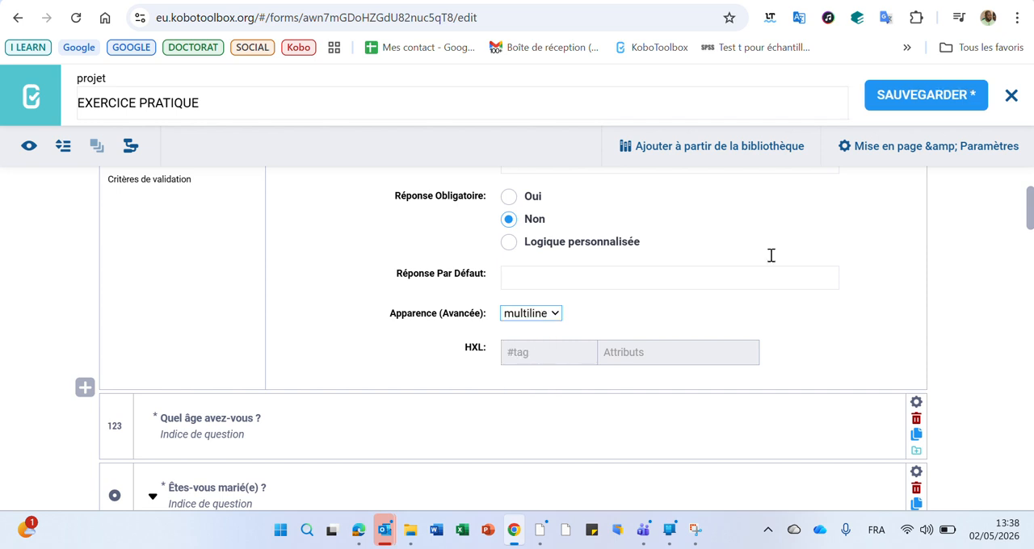
pyautogui.click(913, 106)
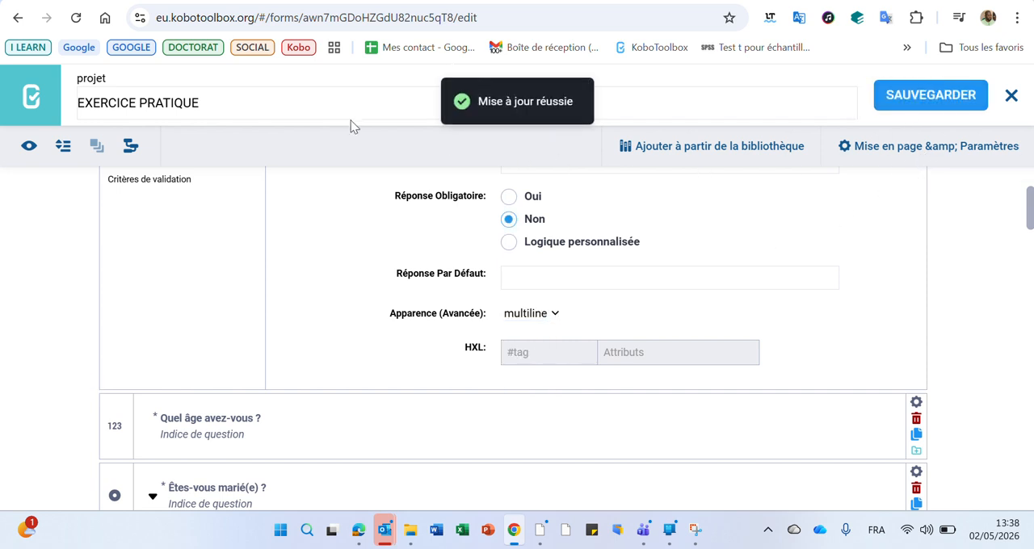
# Preview the form to check the multiline answer box of the first question, and close the preview.
pyautogui.click(29, 145)
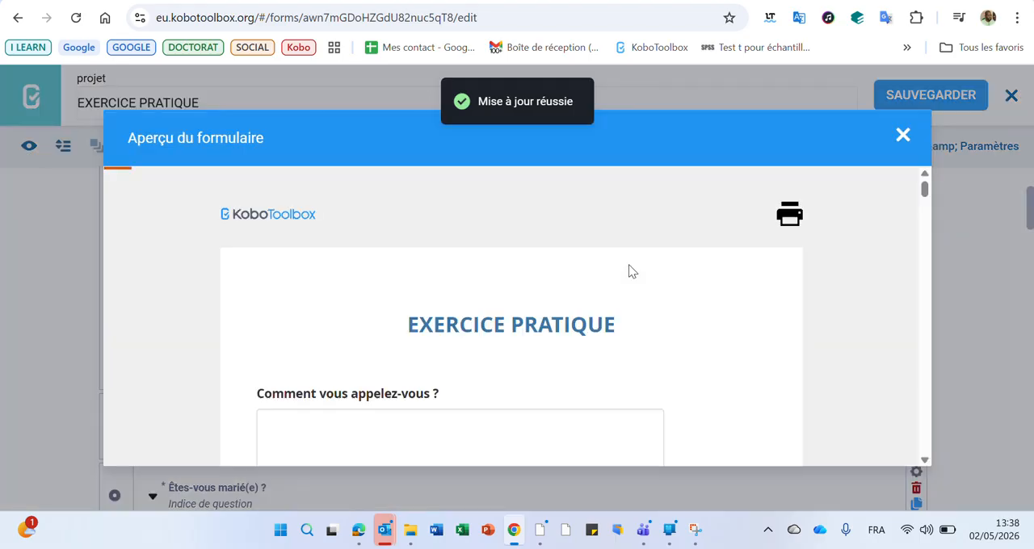
pyautogui.scroll(-2, 629, 271)
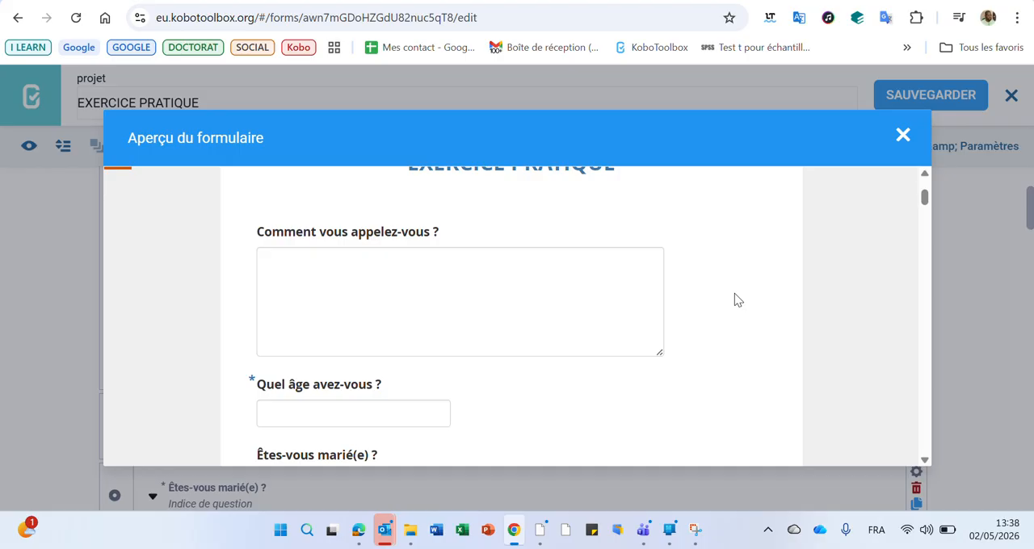
pyautogui.click(902, 135)
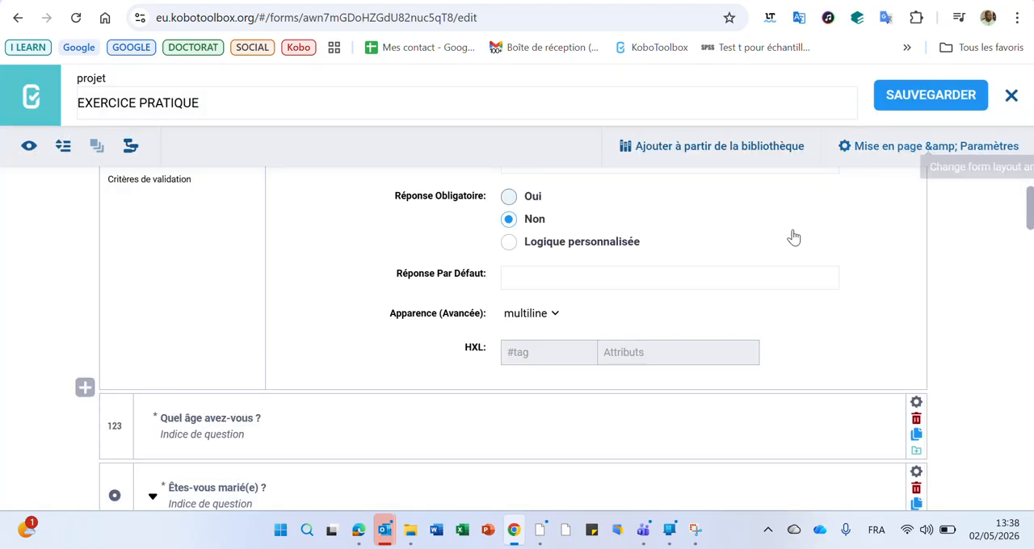
# Open the KoboToolbox help article "Text questions in KoboToolbox" and read the multiline entry in its appearances table.
pyautogui.click(431, 0)
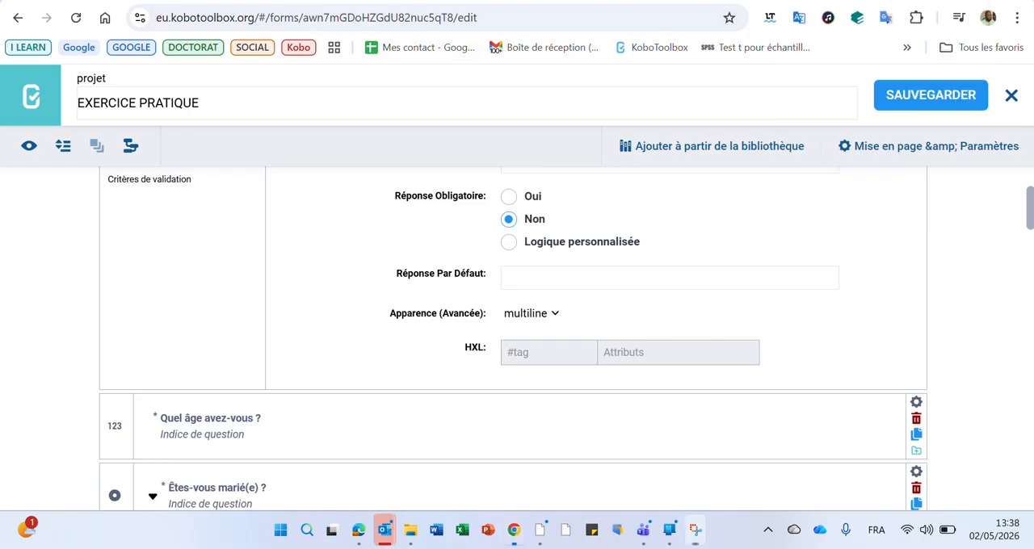
pyautogui.click(638, 0)
pyautogui.moveTo(1029, 339); pyautogui.dragTo(1022, 105)
pyautogui.scroll(-4, 1022, 105)
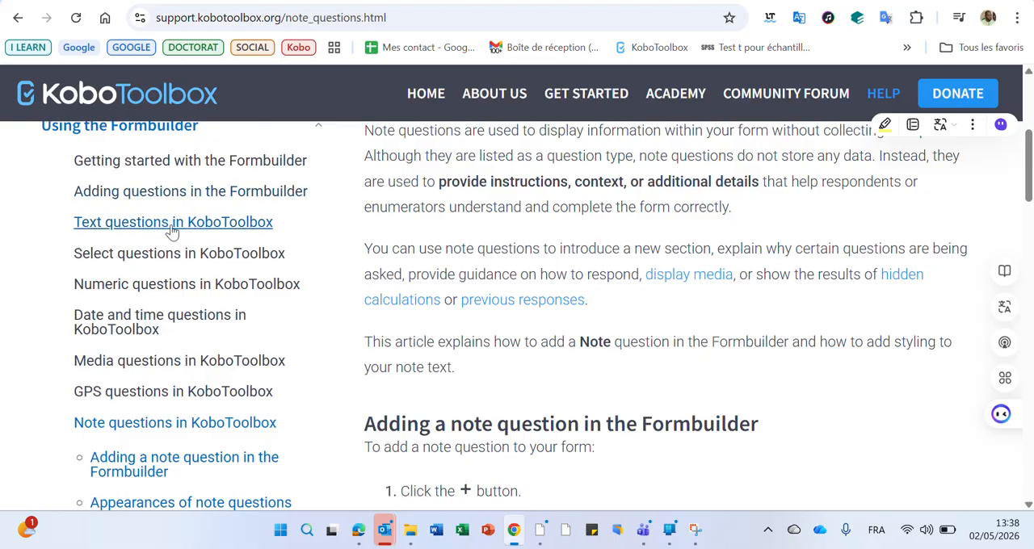
pyautogui.click(230, 224)
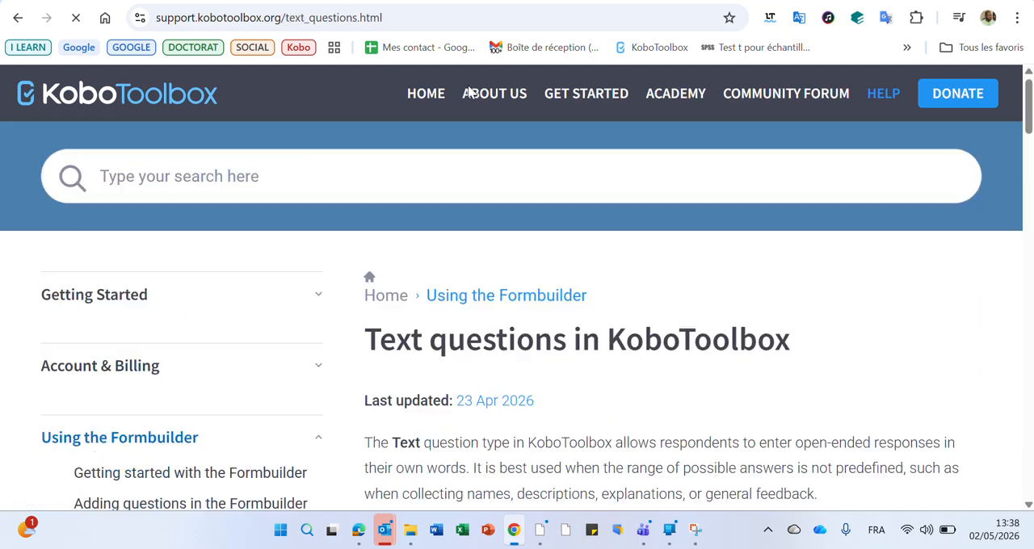
pyautogui.scroll(-4, 914, 220)
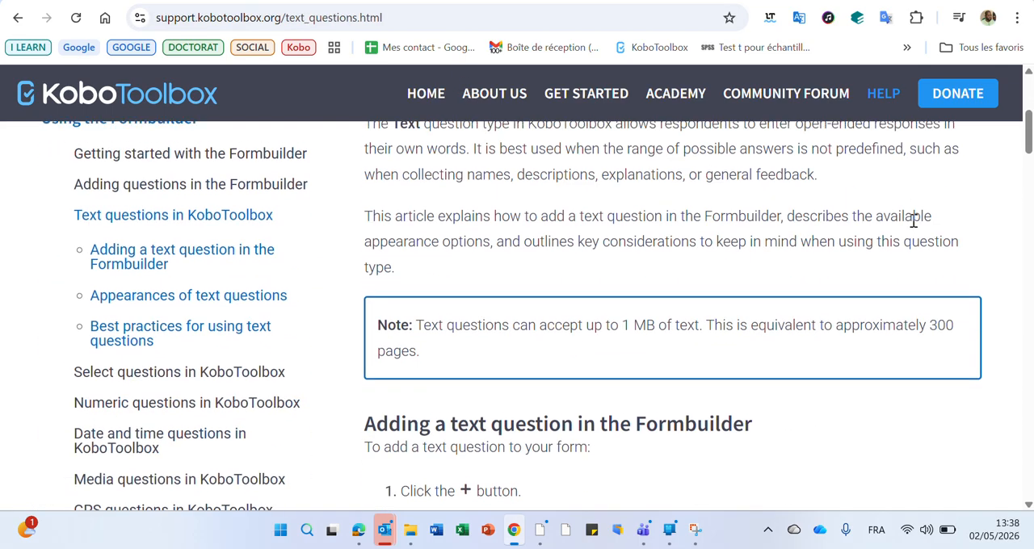
pyautogui.scroll(-15, 914, 219)
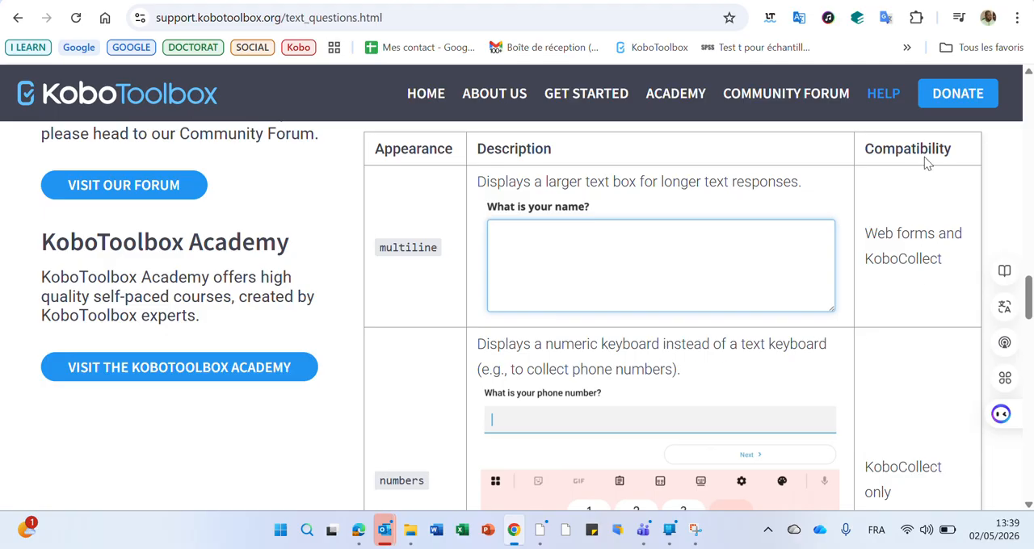
pyautogui.scroll(1, 926, 182)
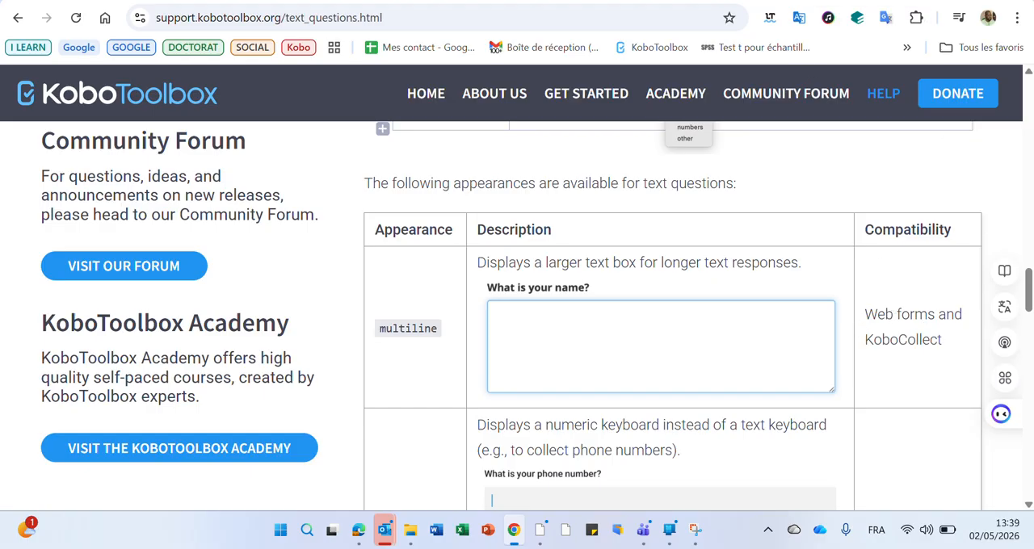
# Return to the form editor, look through the text questions in the form preview, and close it.
pyautogui.click(646, 2)
pyautogui.click(30, 151)
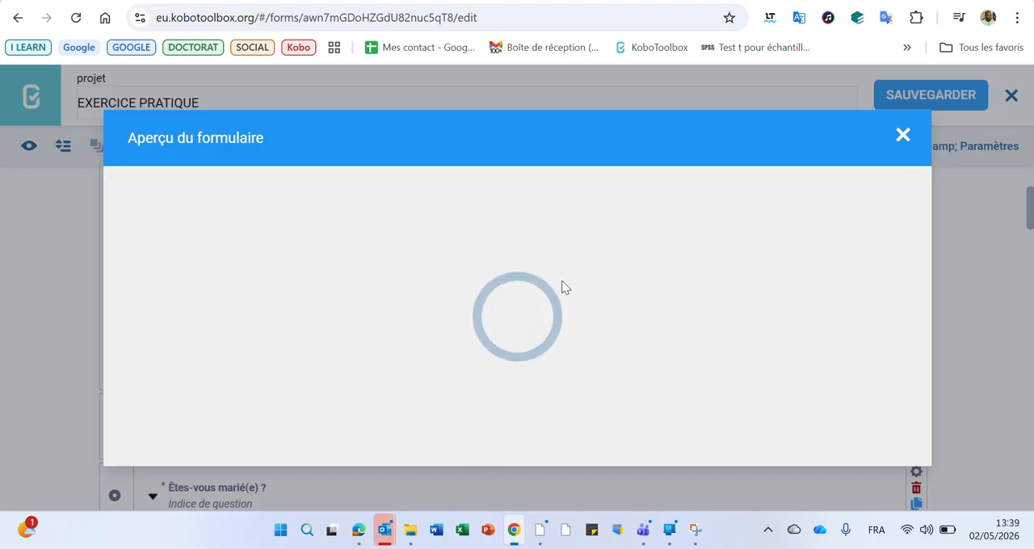
pyautogui.scroll(-3, 562, 281)
pyautogui.scroll(-5, 558, 288)
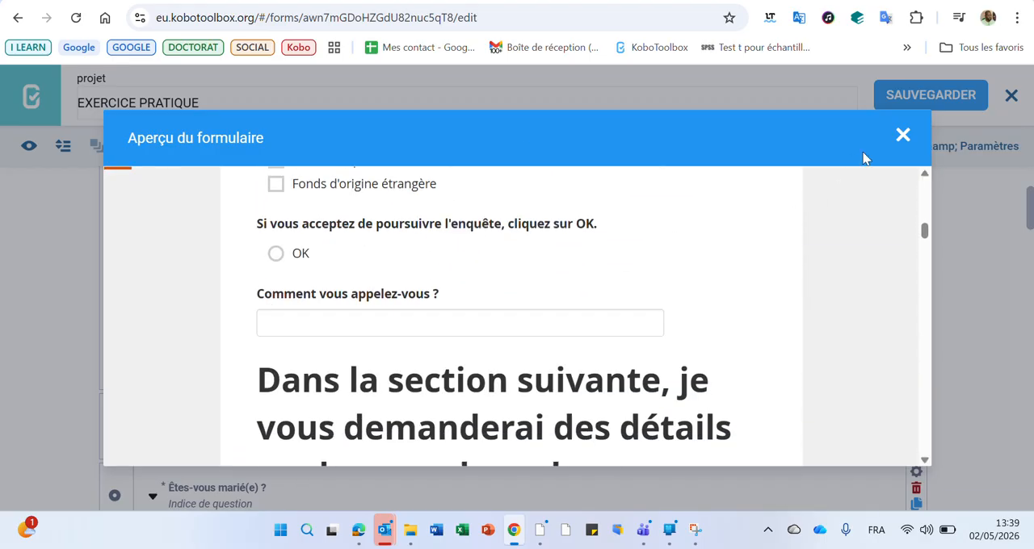
pyautogui.click(902, 136)
# Review the descriptions and compatibility of the numbers, url and masked appearances in the text questions help article.
pyautogui.click(804, 1)
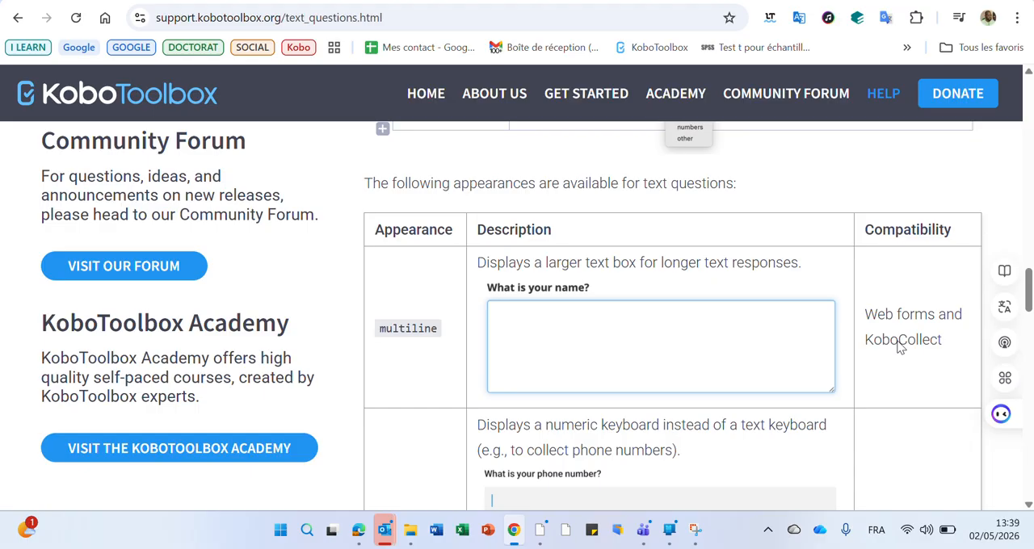
pyautogui.scroll(-3, 668, 392)
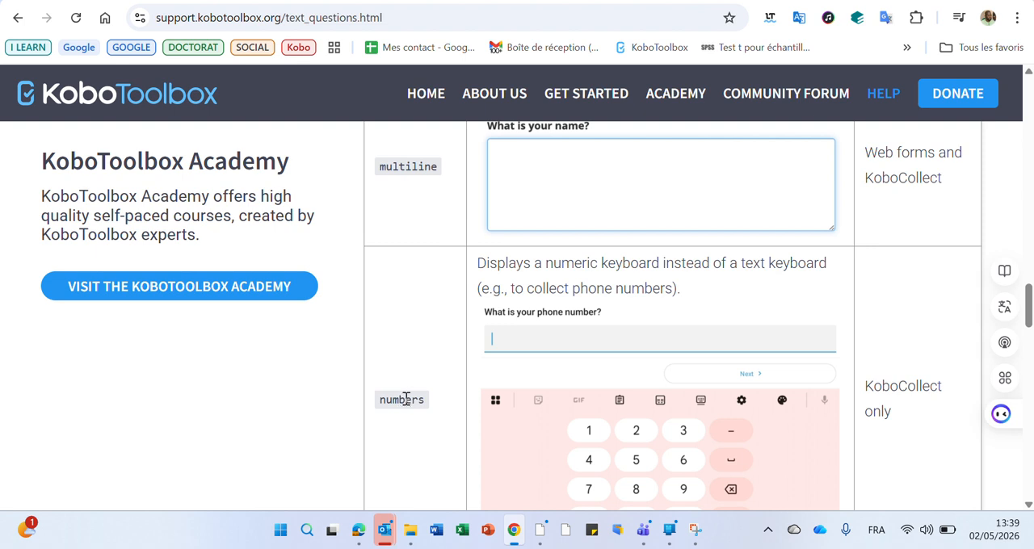
pyautogui.scroll(-2, 675, 345)
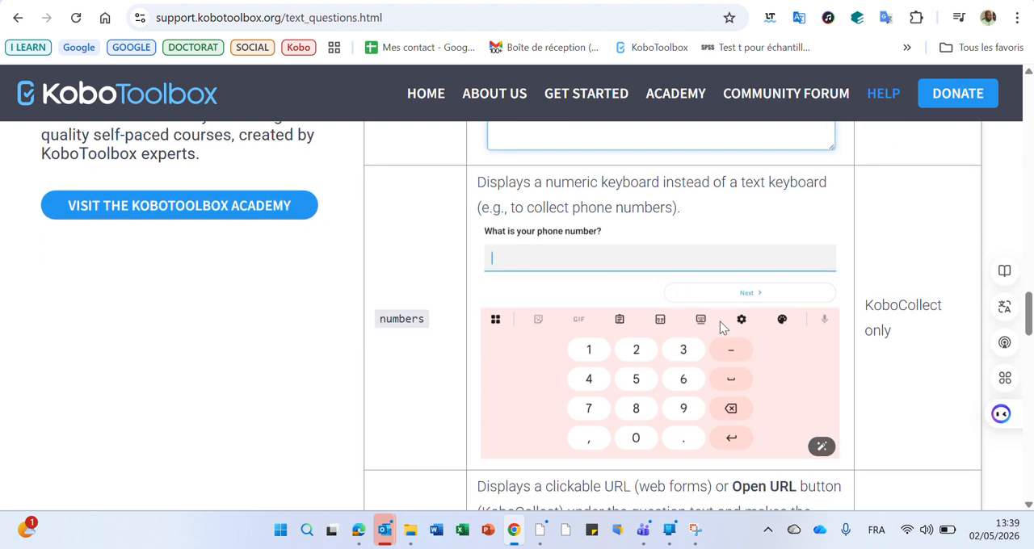
pyautogui.moveTo(903, 331); pyautogui.dragTo(864, 311)
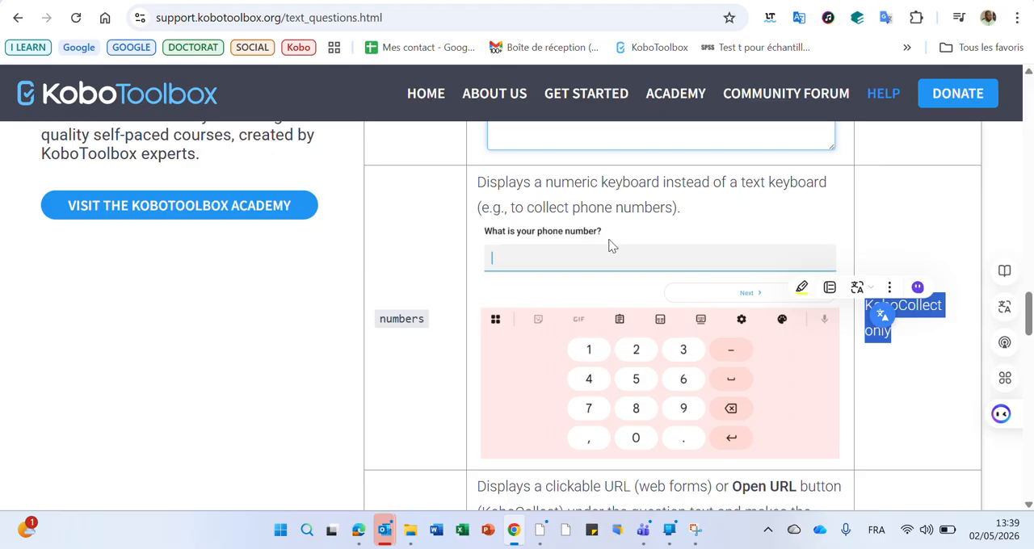
pyautogui.scroll(-3, 627, 328)
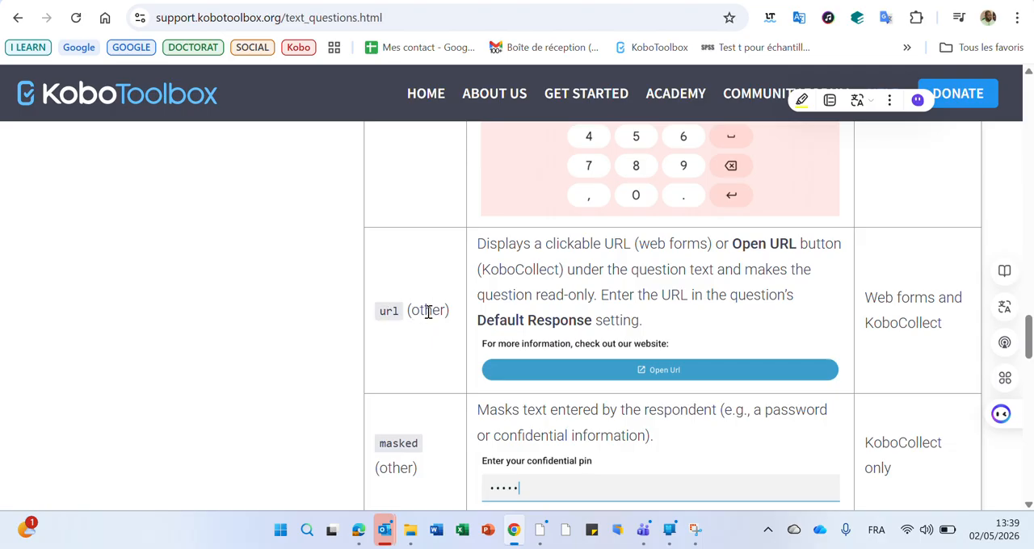
# Back in the form editor, set the first question's advanced appearance to other with the value url, and save the form.
pyautogui.click(719, 0)
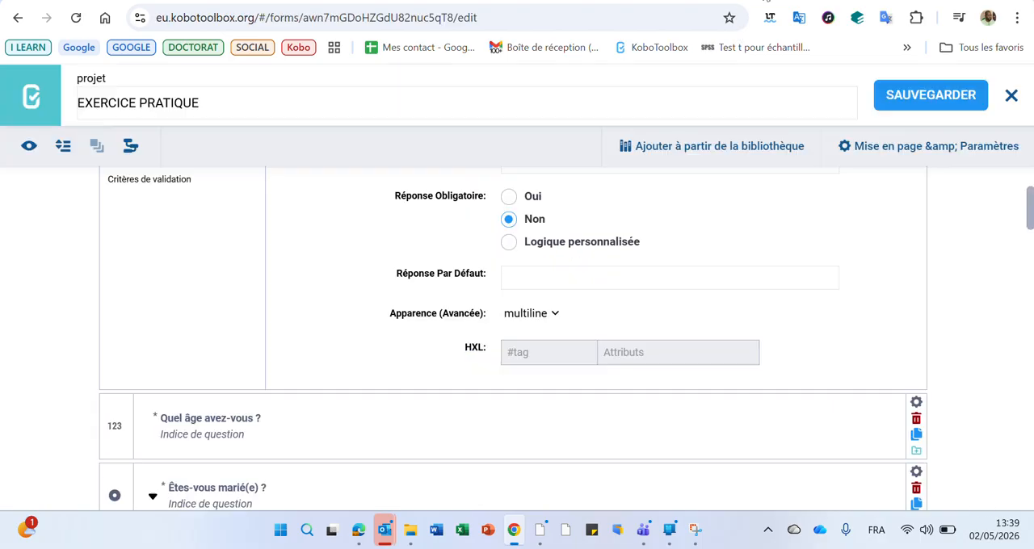
pyautogui.click(560, 317)
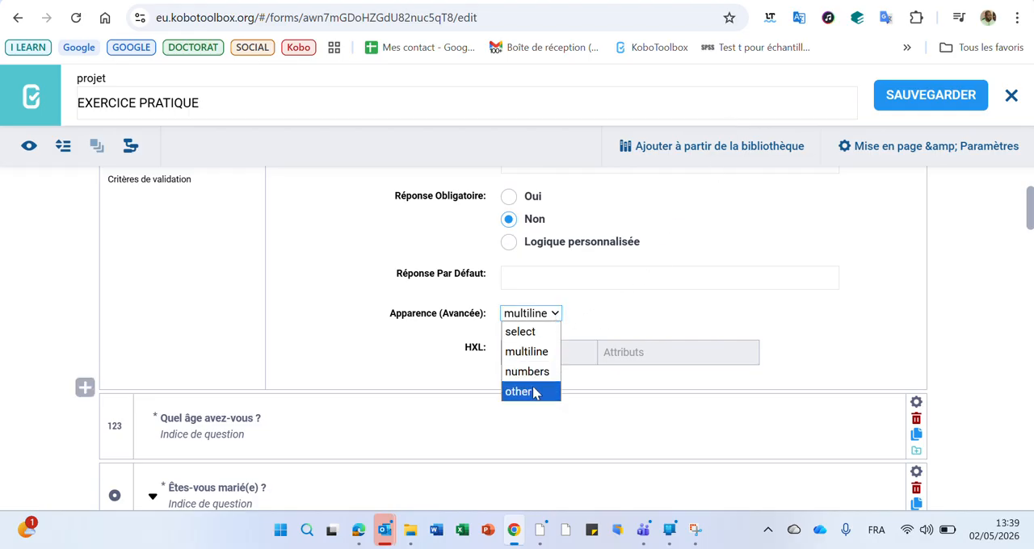
pyautogui.click(554, 391)
pyautogui.click(605, 326)
pyautogui.write('url')
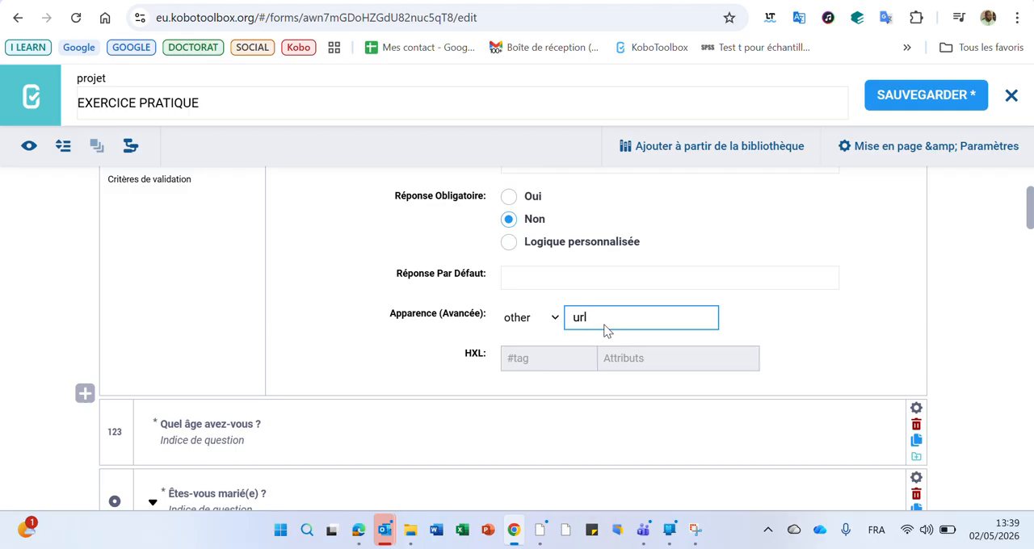
pyautogui.click(929, 107)
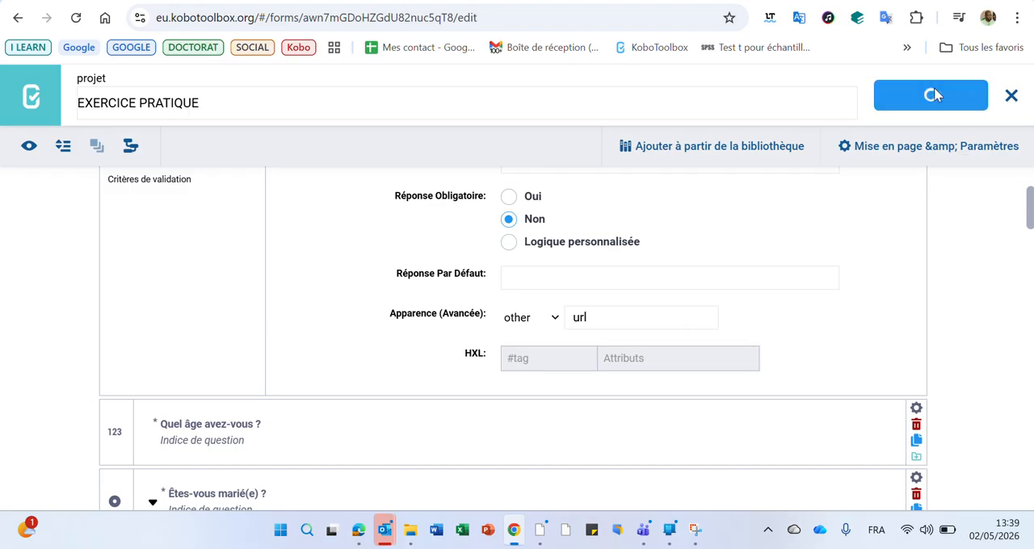
# Preview the form to check how the first question displays with the url appearance, and close the preview.
pyautogui.click(29, 146)
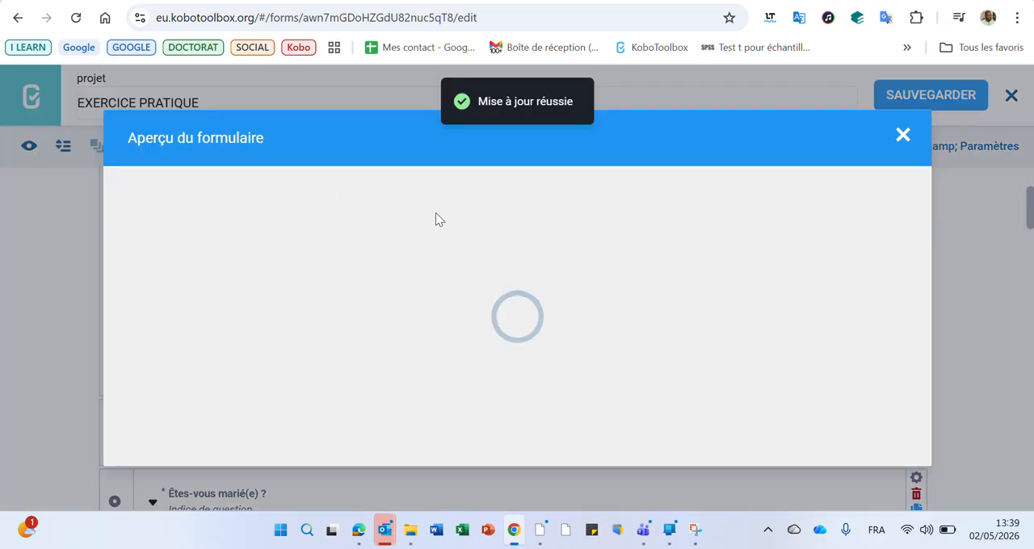
pyautogui.scroll(-2, 437, 219)
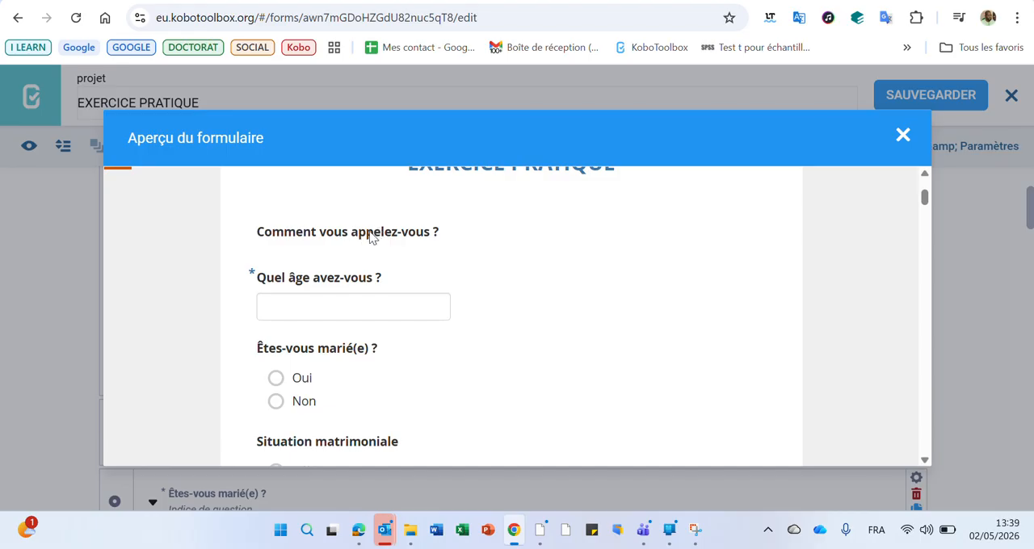
pyautogui.click(901, 137)
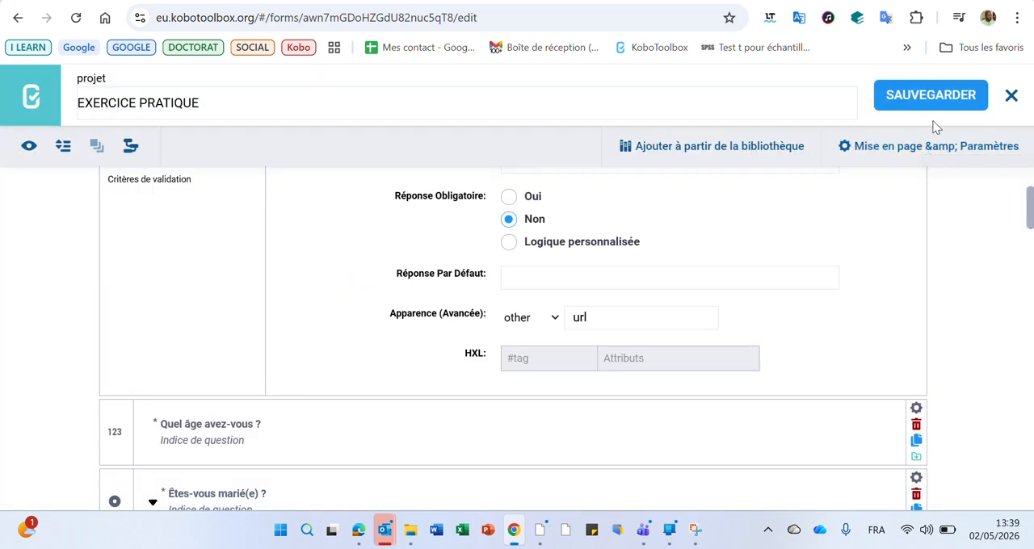
pyautogui.click(528, 278)
pyautogui.write('https://www.youtube.com/watch?v=CDHLJu0y-Lw')
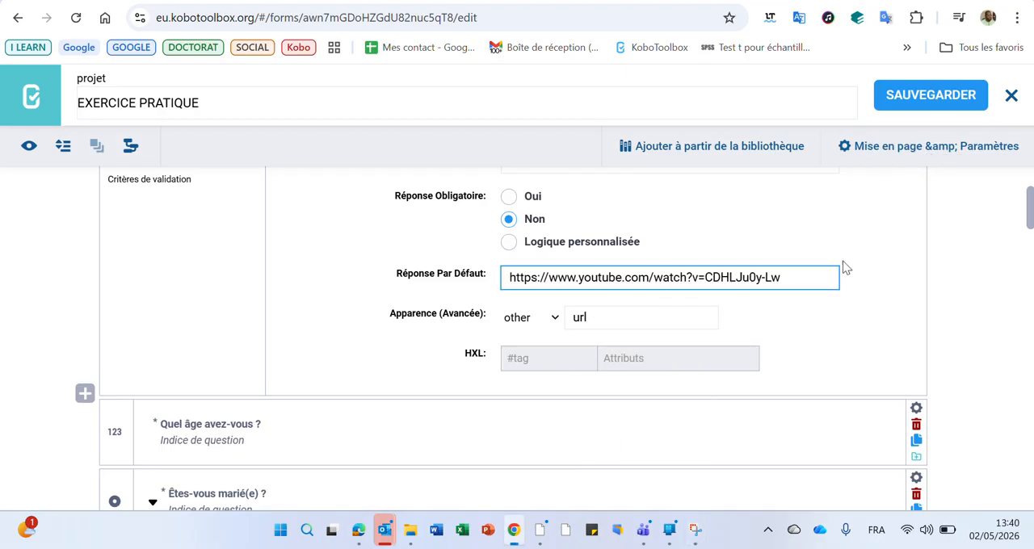
pyautogui.scroll(1, 503, 277)
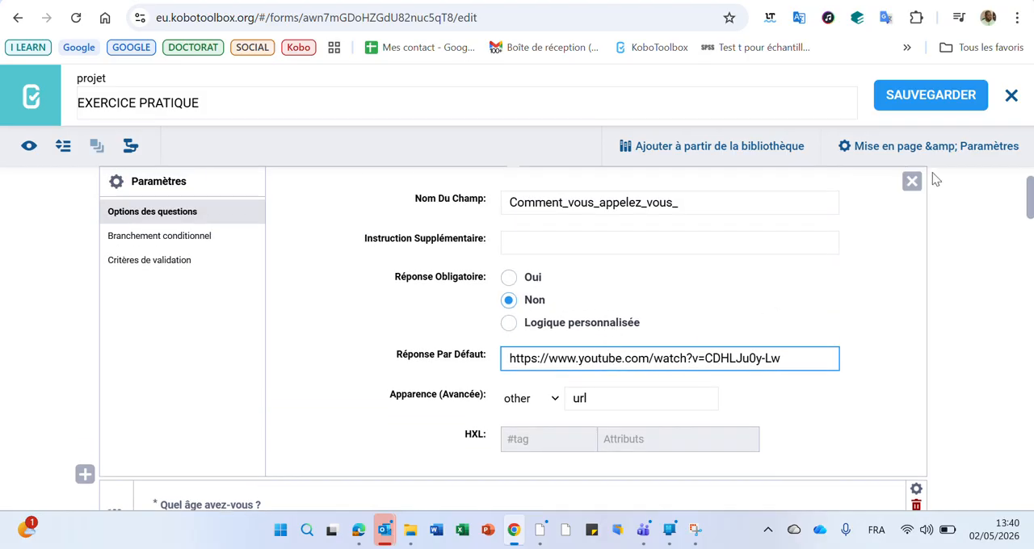
pyautogui.click(932, 97)
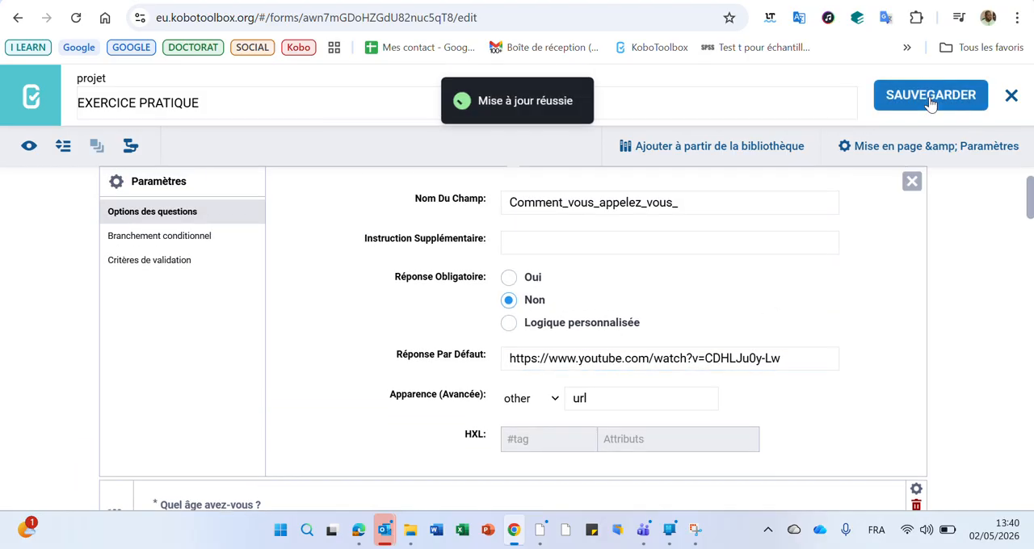
# Preview the form and test the YouTube link under the first question by opening it.
pyautogui.click(29, 145)
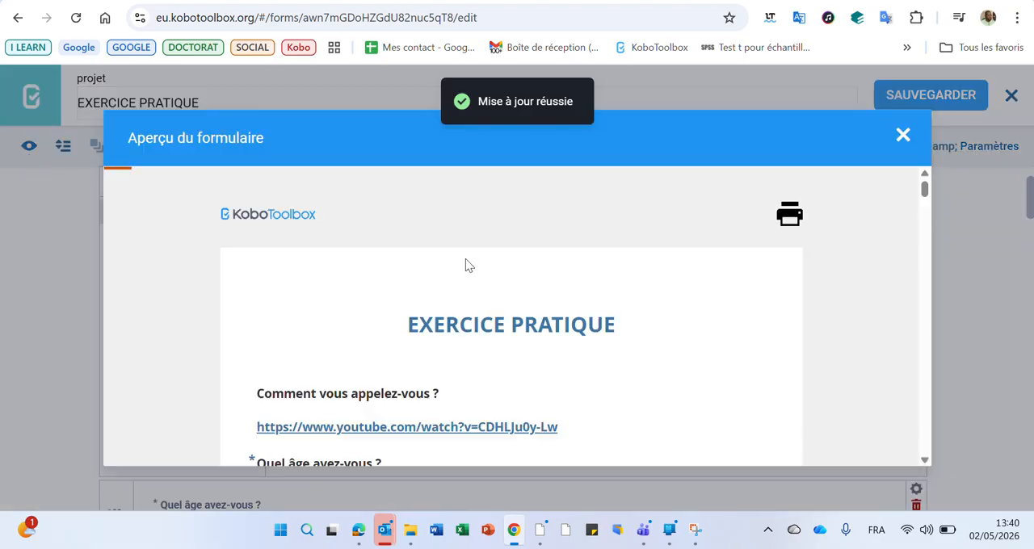
pyautogui.scroll(-1, 467, 262)
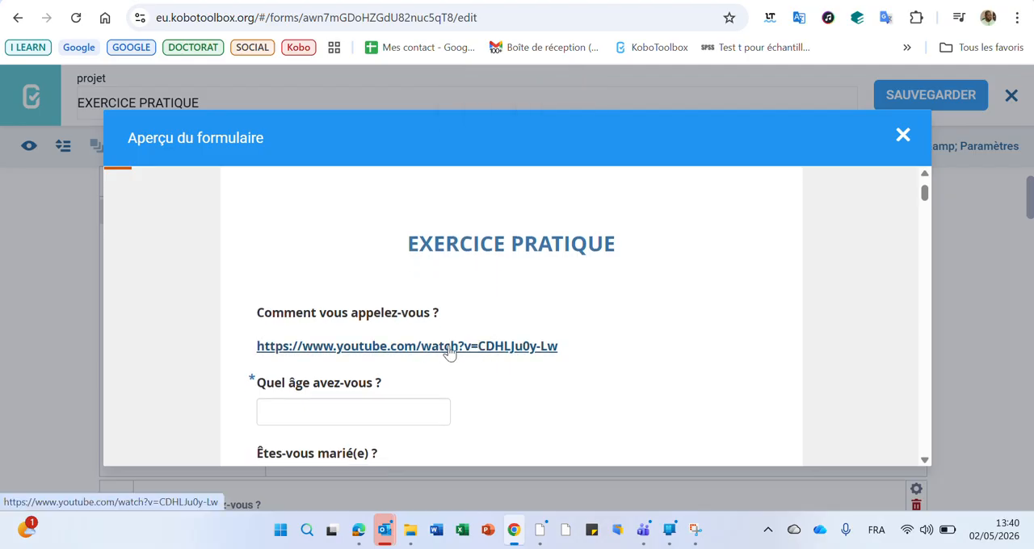
pyautogui.click(450, 347)
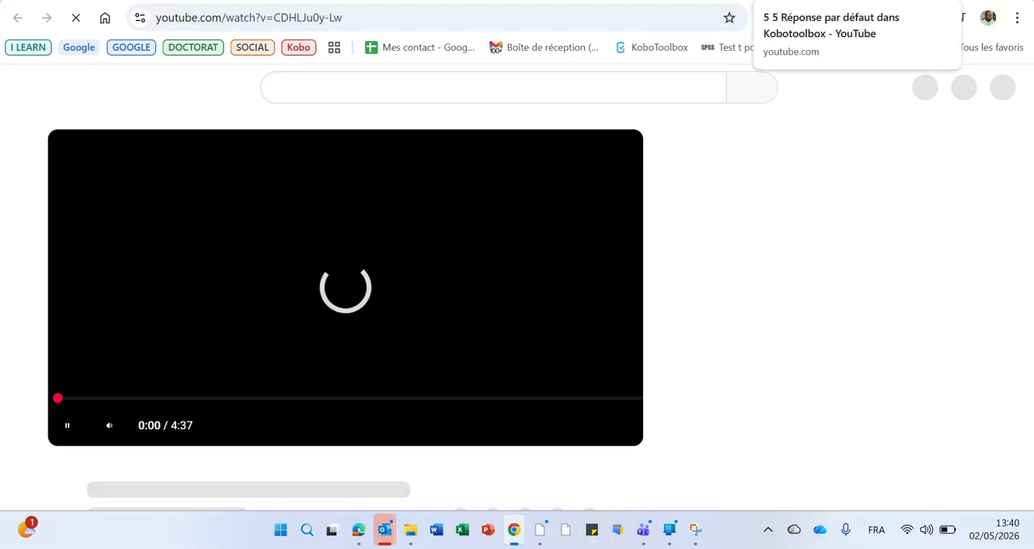
pyautogui.click(864, 0)
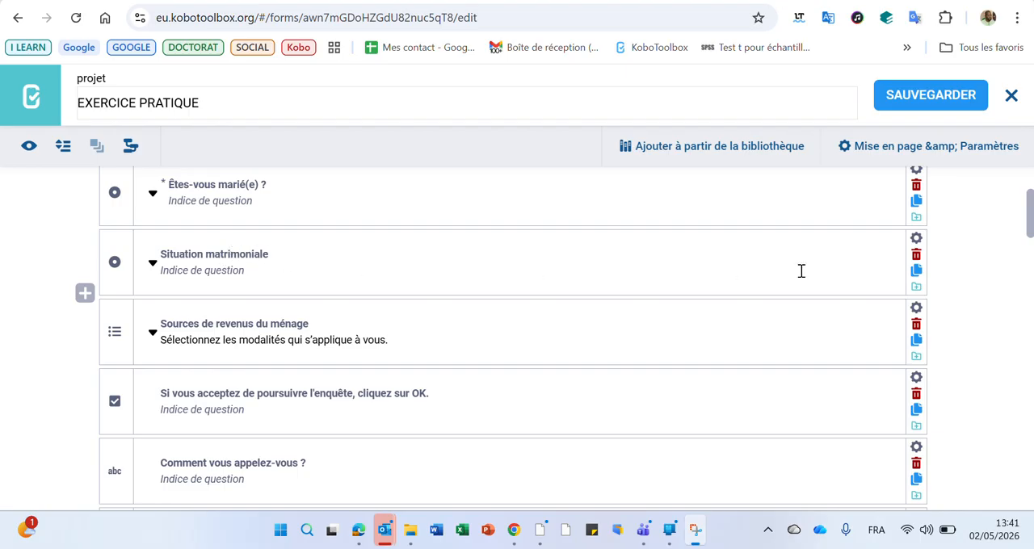
# Open the settings of the Situation matrimoniale question, preview how its choices display by default, and close the preview.
pyautogui.click(916, 238)
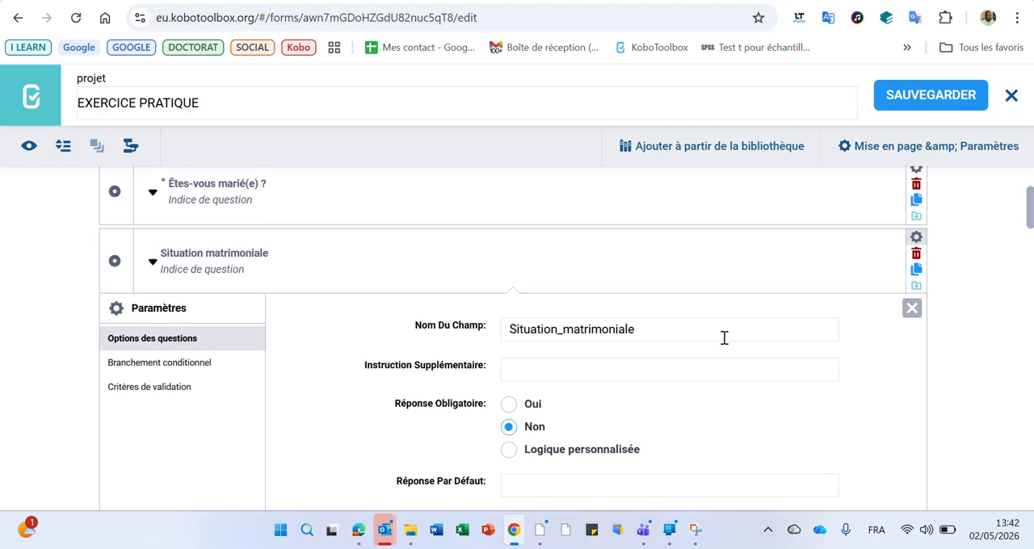
pyautogui.scroll(-2, 725, 338)
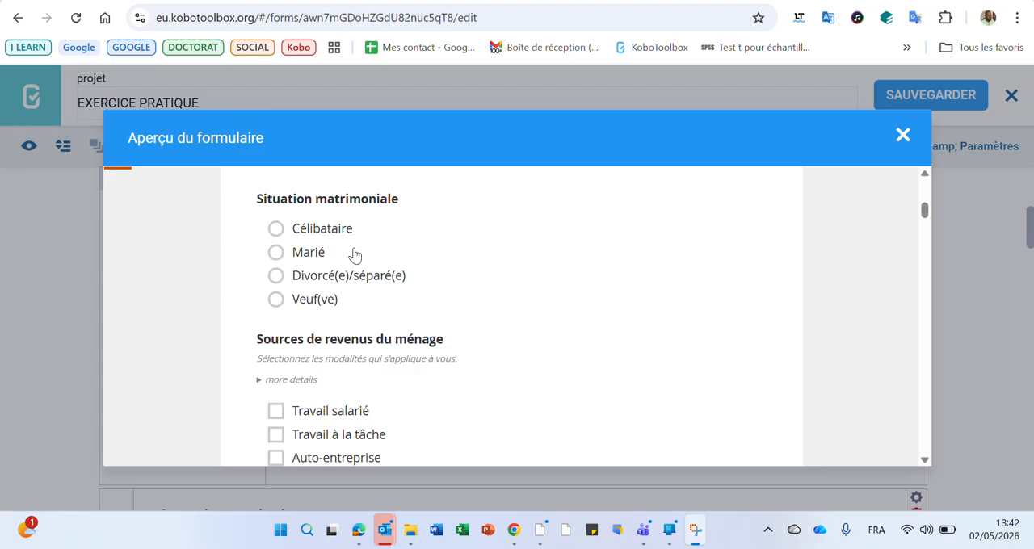
pyautogui.scroll(-1, 354, 307)
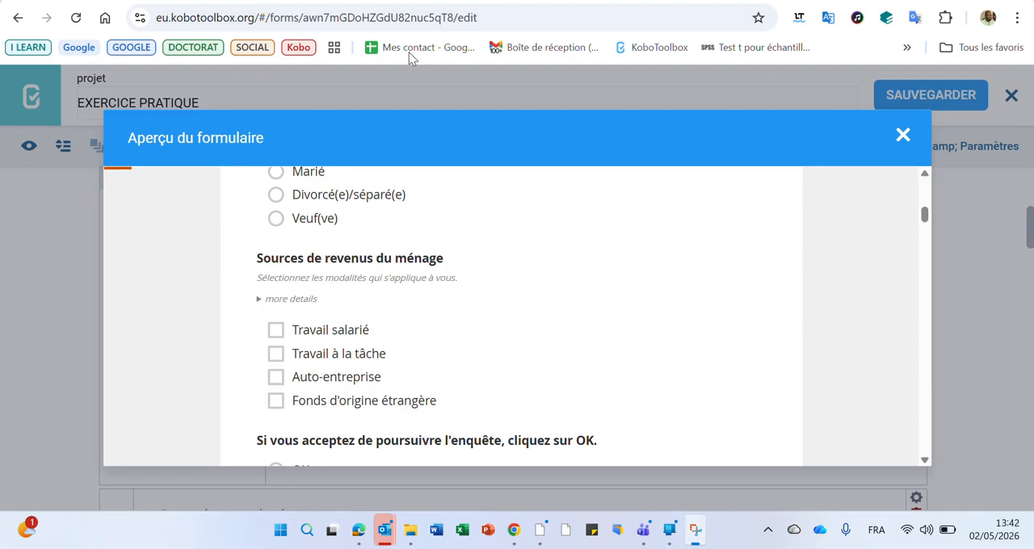
pyautogui.press('Escape')
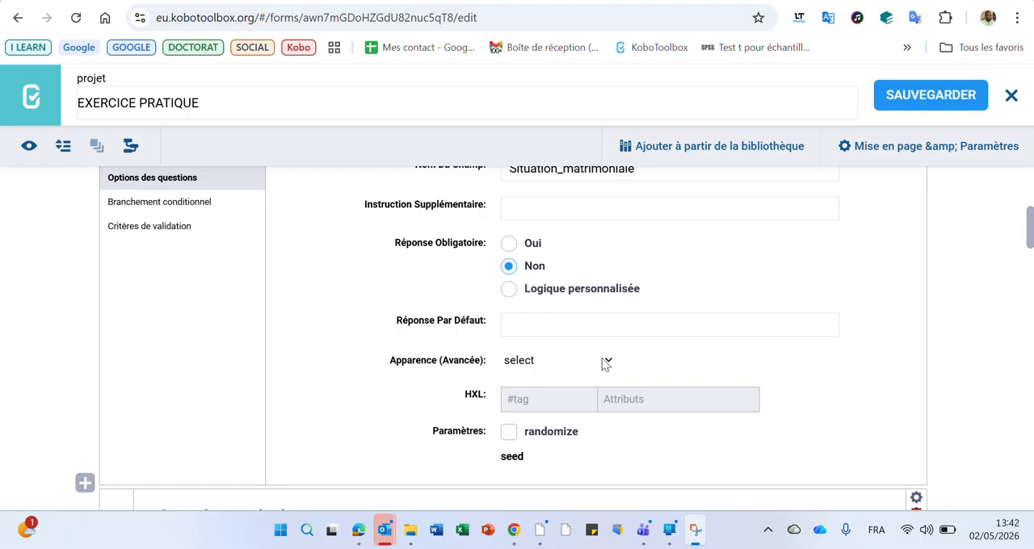
# Set the Situation matrimoniale question's advanced appearance to minimal and save the form.
pyautogui.click(608, 364)
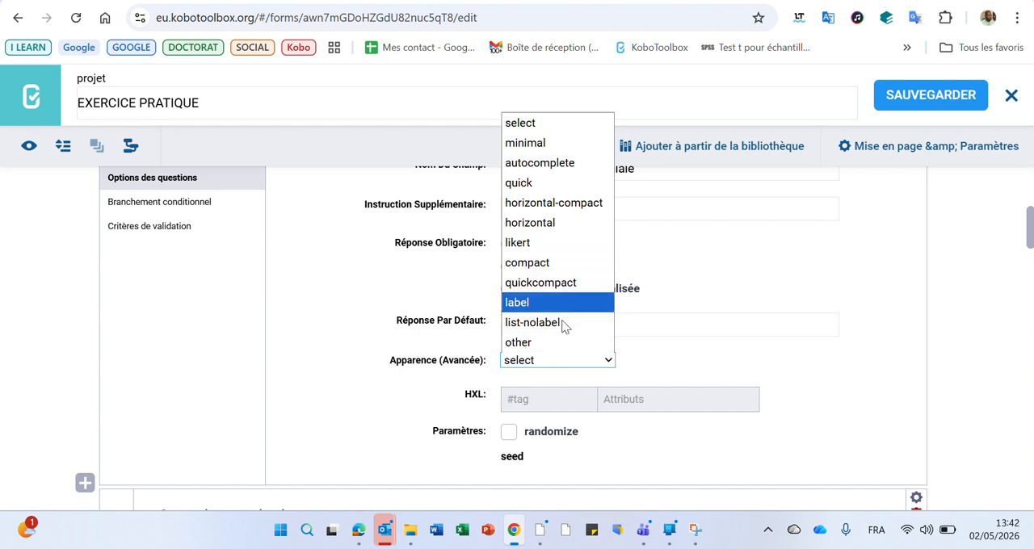
pyautogui.click(549, 146)
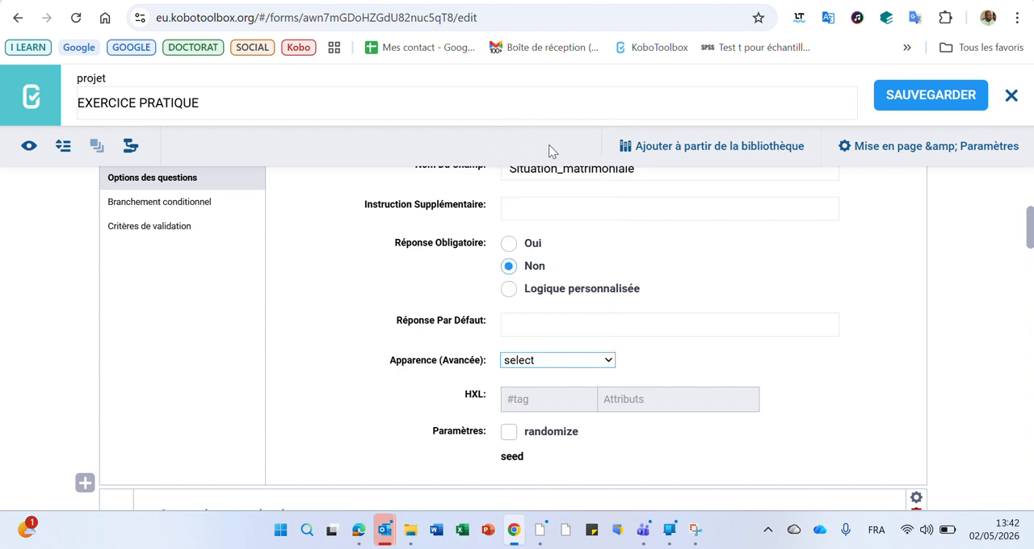
pyautogui.click(913, 101)
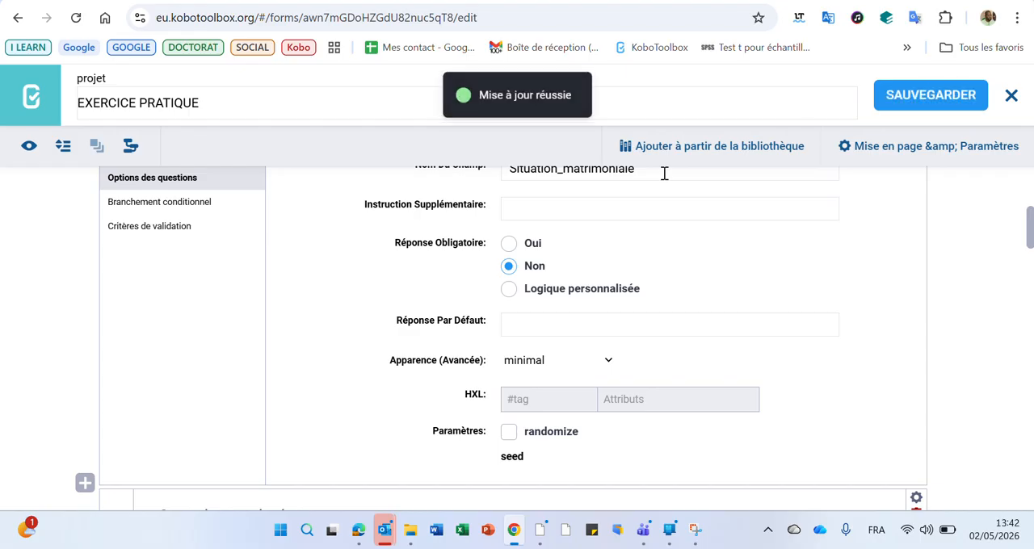
# Preview the form and test the Situation matrimoniale drop-down by choosing Célibataire and another option.
pyautogui.click(29, 145)
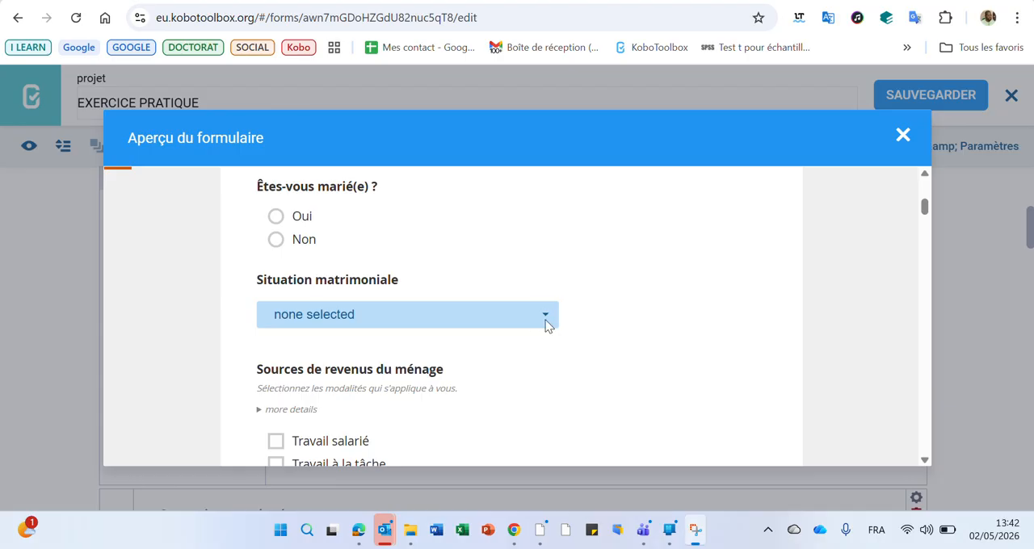
pyautogui.click(545, 319)
pyautogui.click(331, 370)
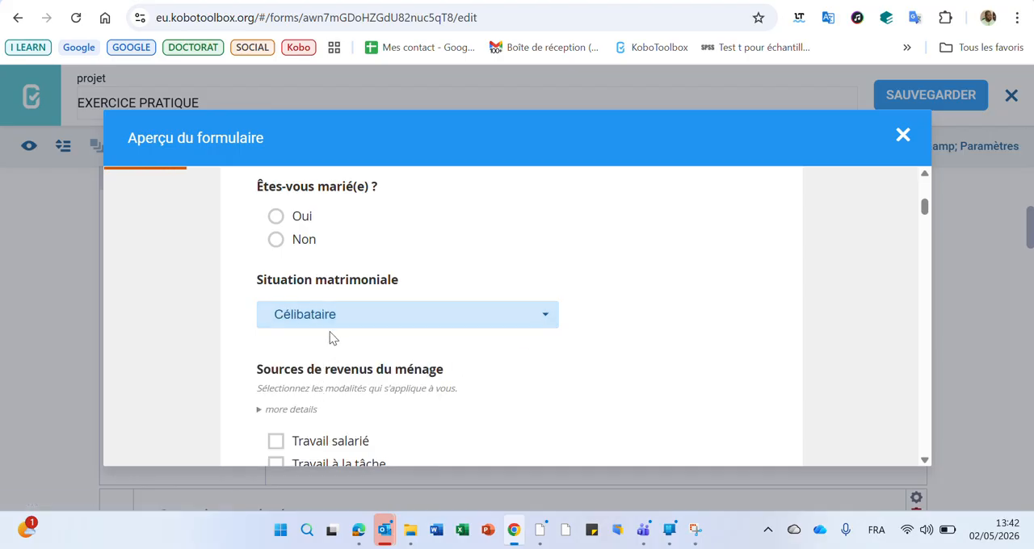
pyautogui.click(333, 320)
pyautogui.click(313, 390)
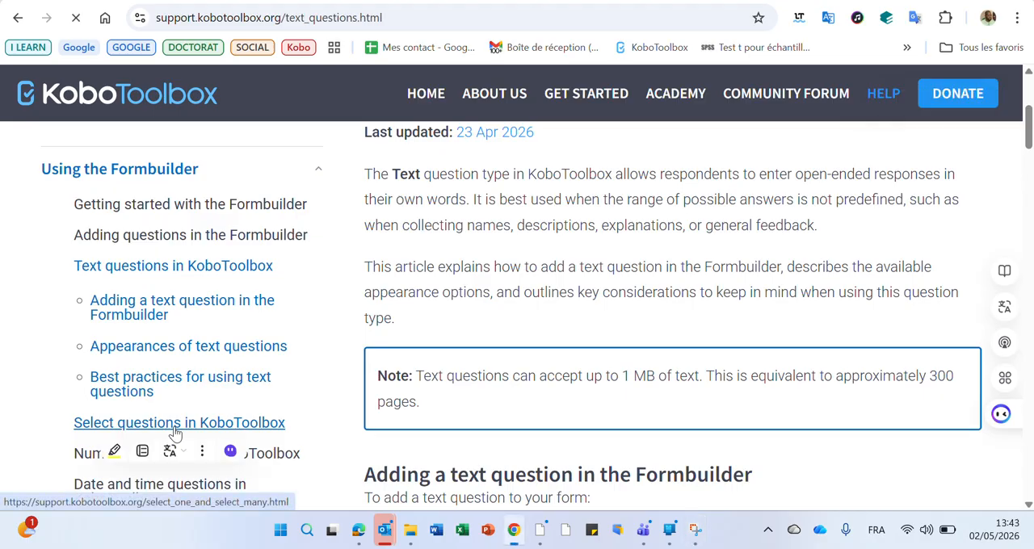
# In the KoboToolbox help site, open the article on select questions and find the table of advanced appearances.
pyautogui.click(174, 434)
pyautogui.scroll(-15, 179, 380)
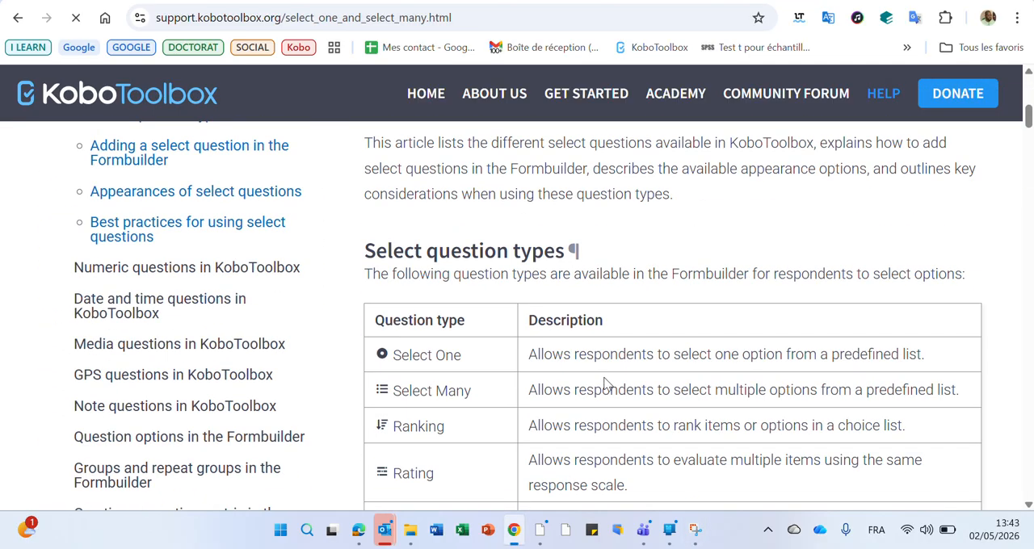
pyautogui.scroll(-20, 607, 384)
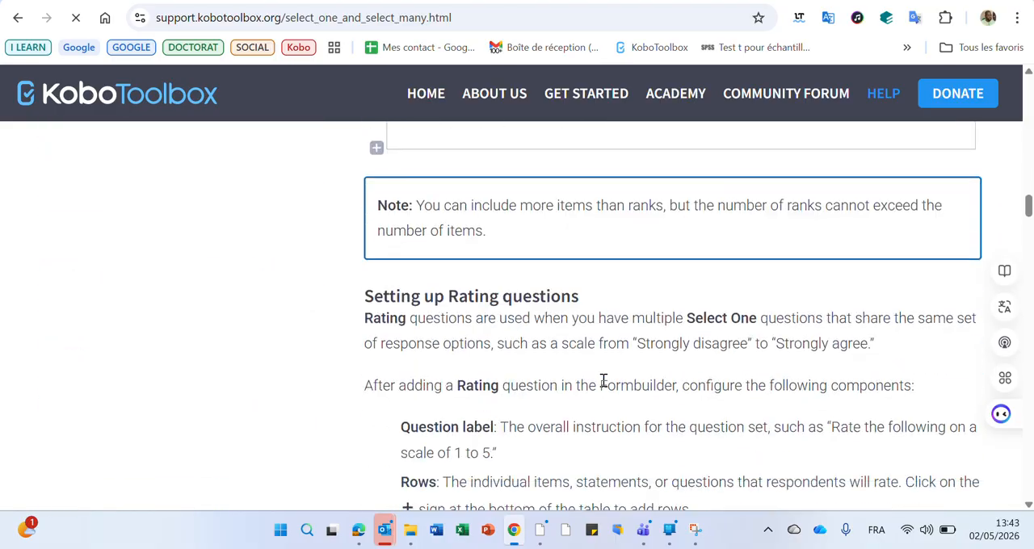
pyautogui.scroll(-20, 607, 385)
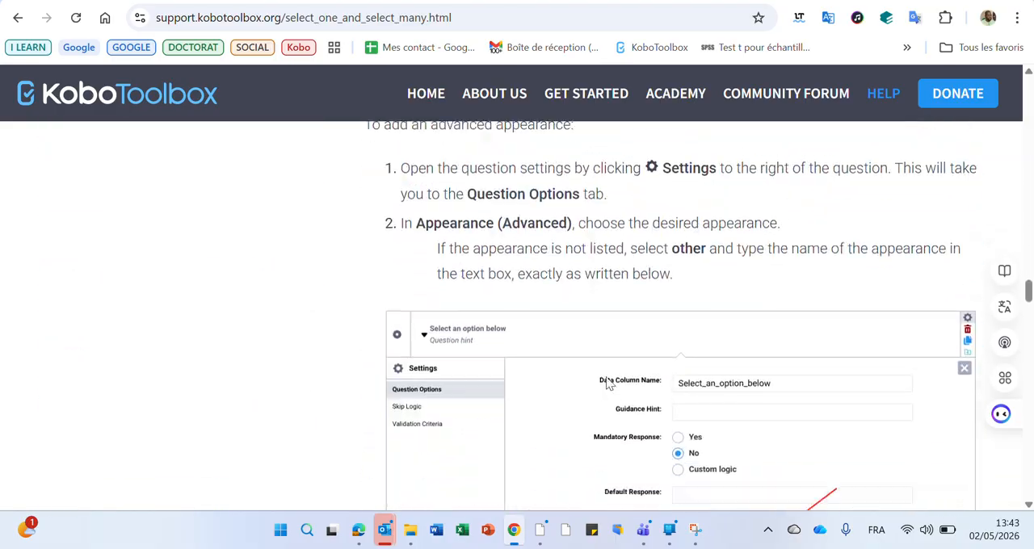
pyautogui.scroll(3, 608, 377)
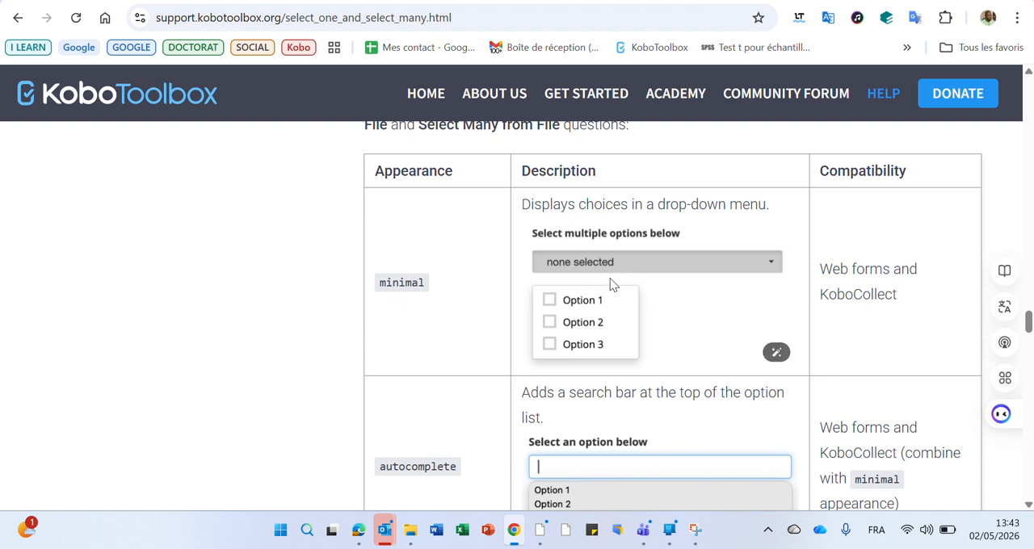
# Examine the select question appearances in the help table, from minimal and autocomplete through to columns-pack.
pyautogui.scroll(-1, 613, 267)
pyautogui.scroll(-2, 613, 272)
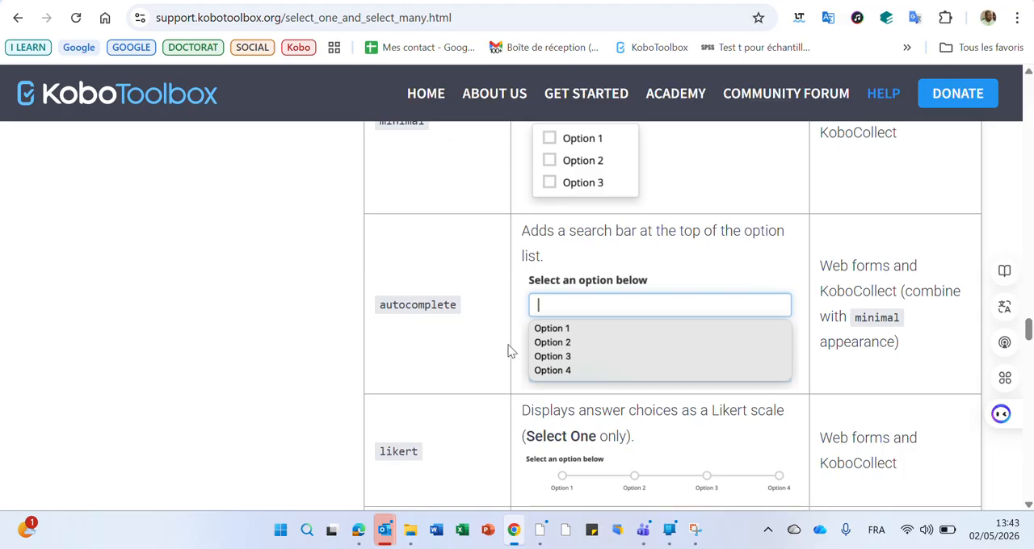
pyautogui.scroll(-2, 508, 351)
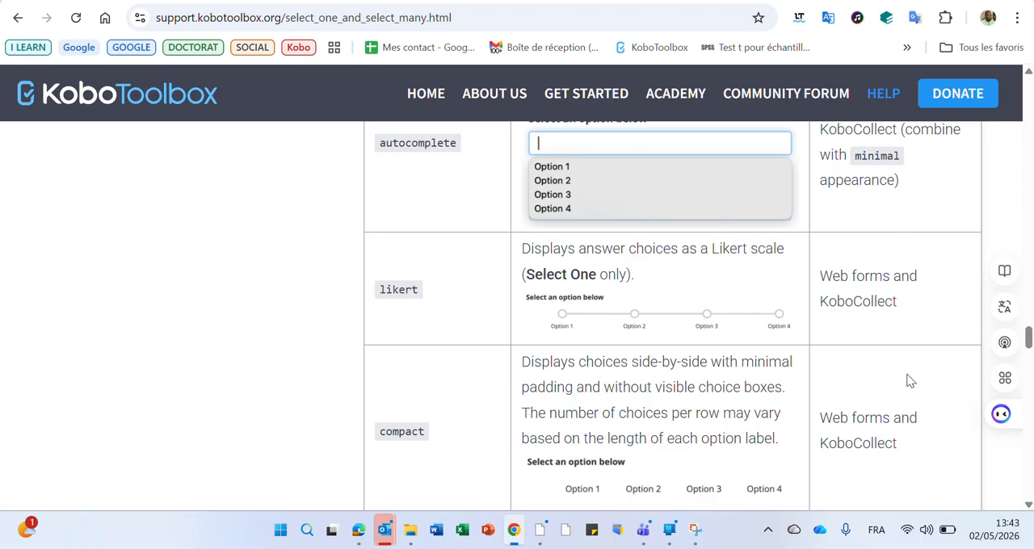
pyautogui.scroll(-1, 755, 361)
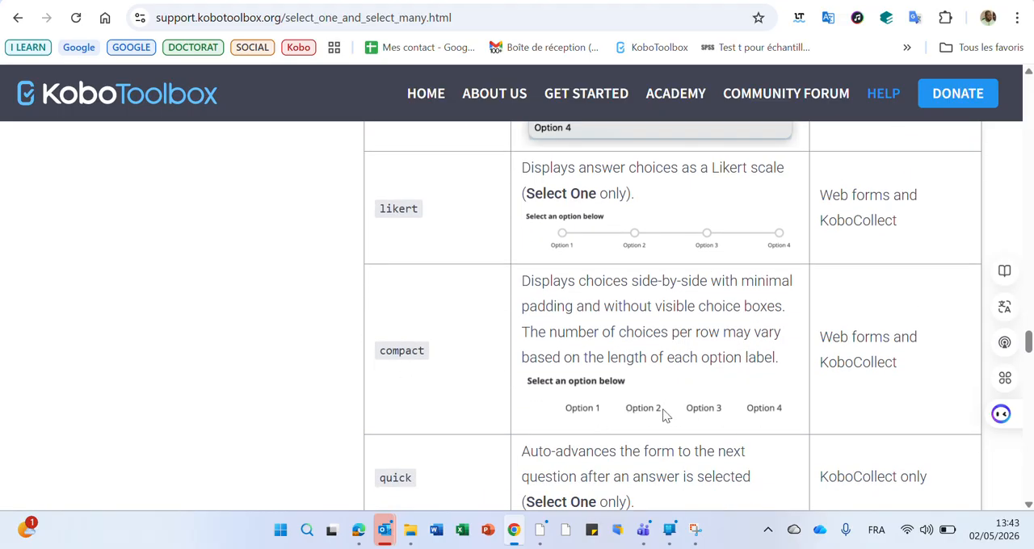
pyautogui.scroll(-2, 658, 414)
pyautogui.scroll(-4, 700, 364)
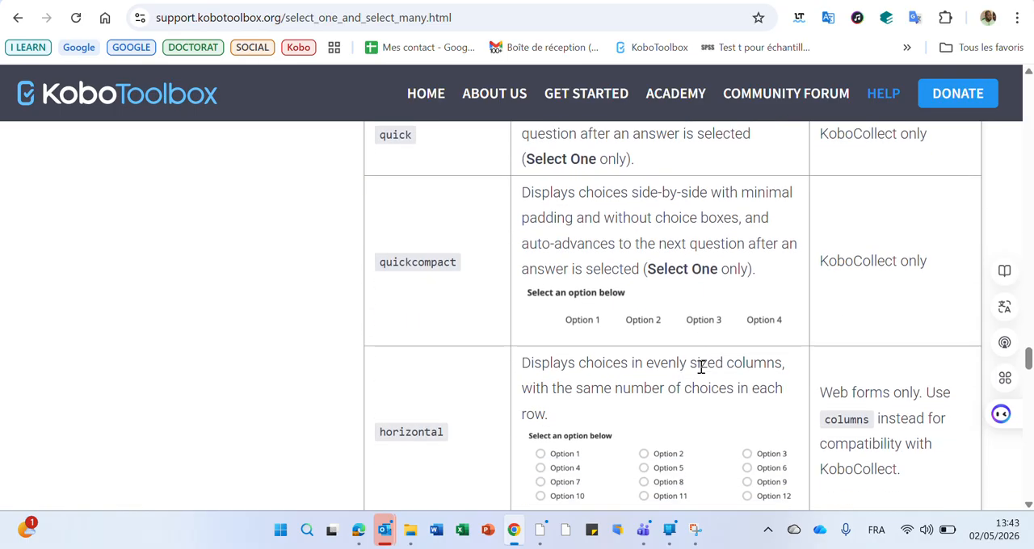
pyautogui.scroll(-5, 701, 368)
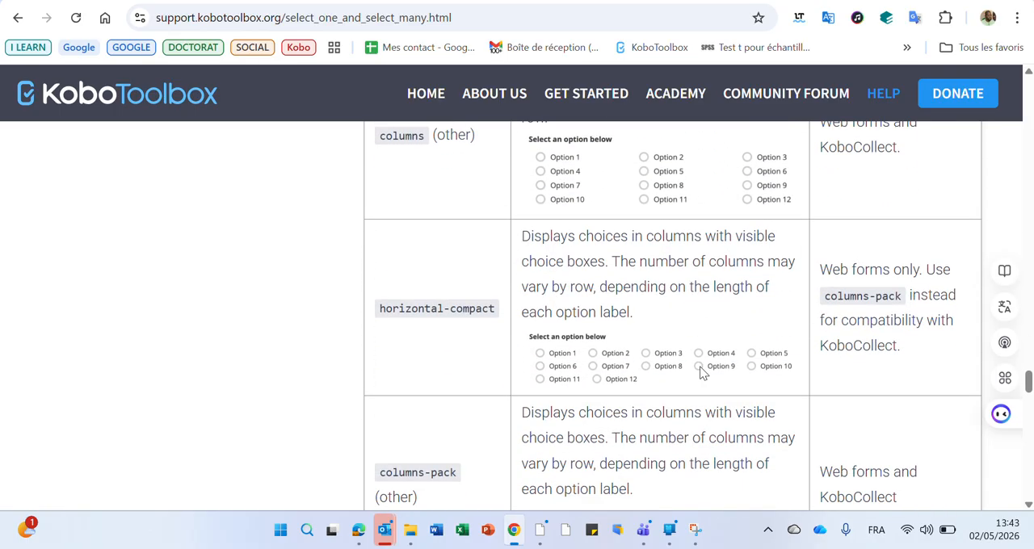
pyautogui.scroll(-1, 701, 372)
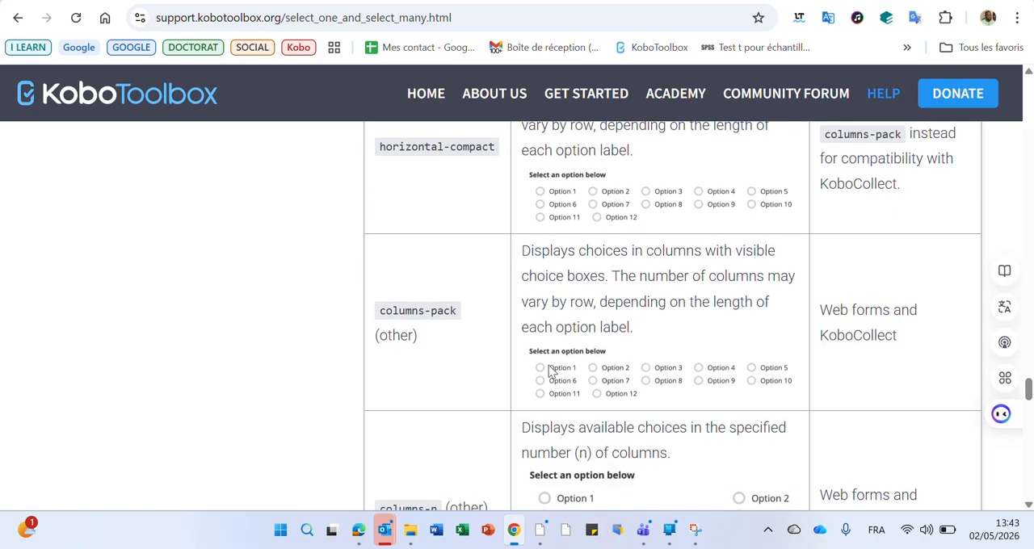
# Copy columns-pack from the help table, set it as the other advanced appearance of Situation matrimoniale, and save the form.
pyautogui.moveTo(381, 311); pyautogui.dragTo(456, 317)
pyautogui.hotkey('ctrl', 'c')
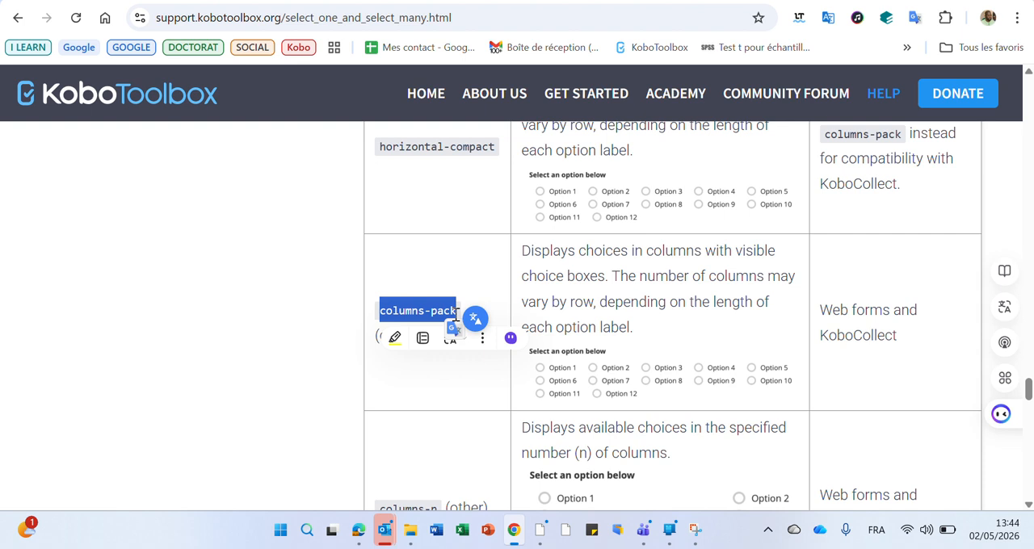
pyautogui.click(455, 312)
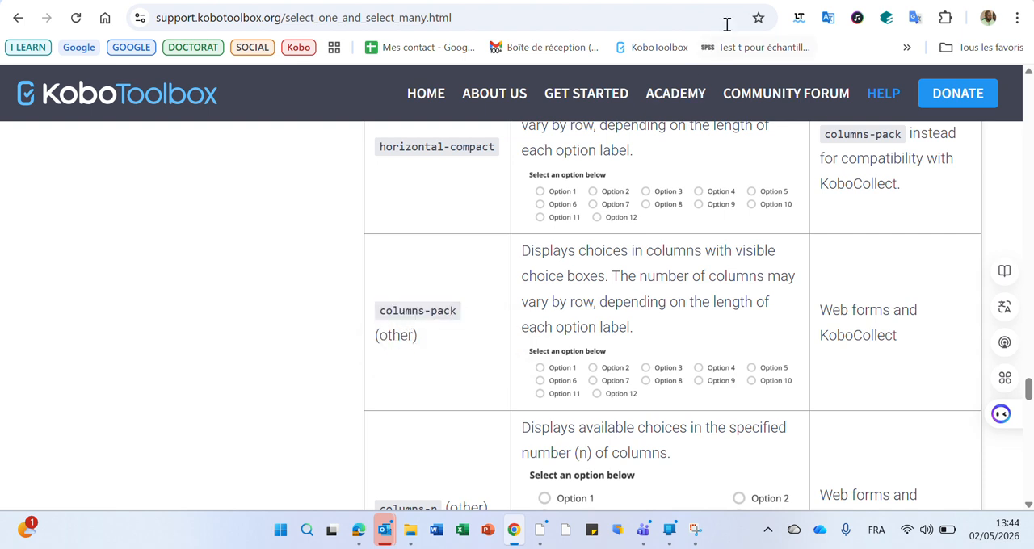
pyautogui.click(759, 0)
pyautogui.click(609, 285)
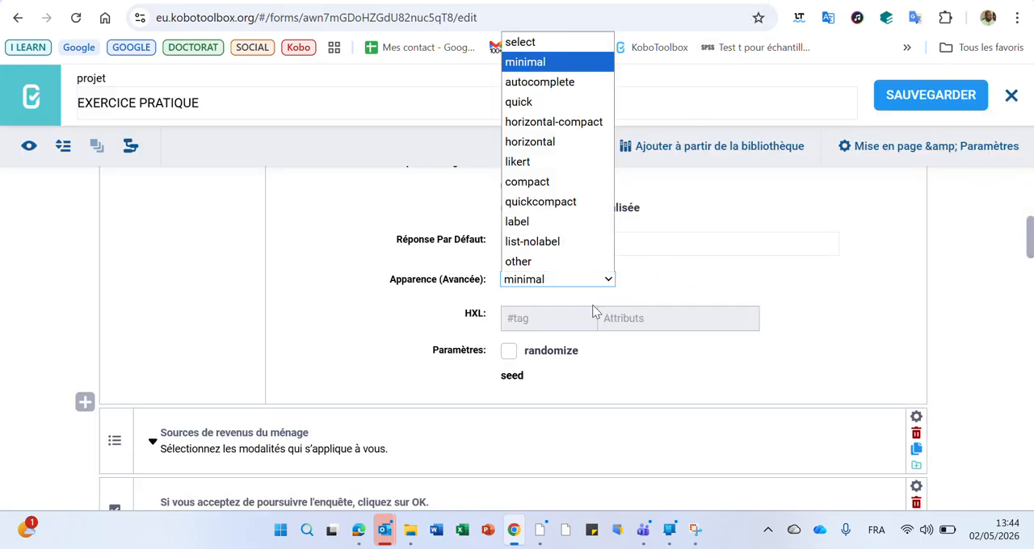
pyautogui.click(587, 268)
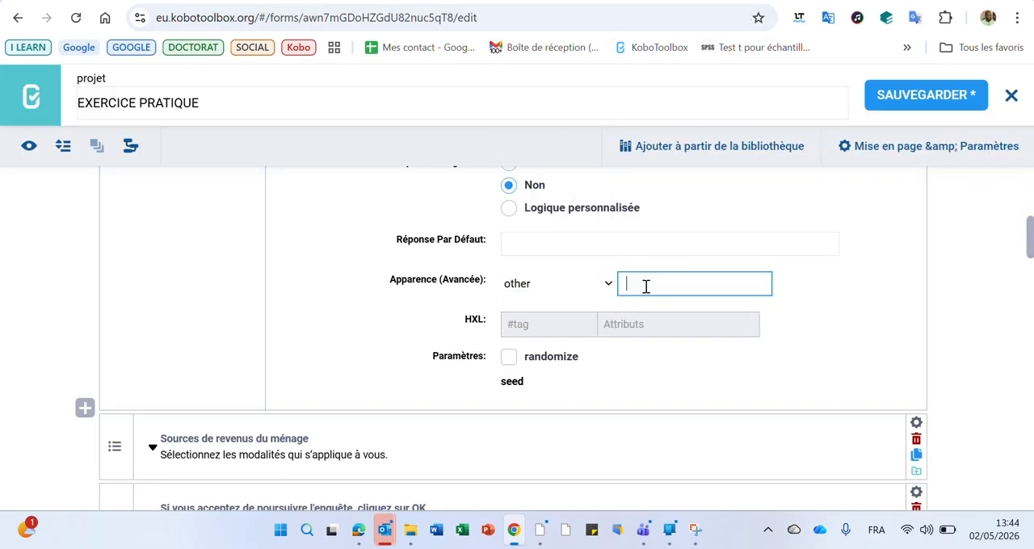
pyautogui.hotkey('ctrl', 'v')
pyautogui.click(938, 95)
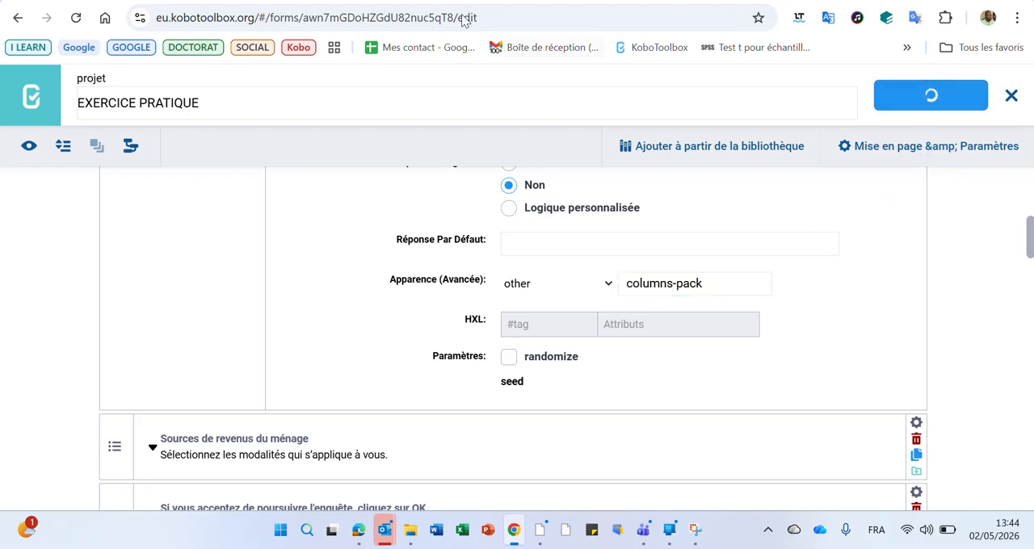
# Preview the form to compare the Situation matrimoniale choices with the help article's columns-pack example, and close the preview.
pyautogui.click(25, 149)
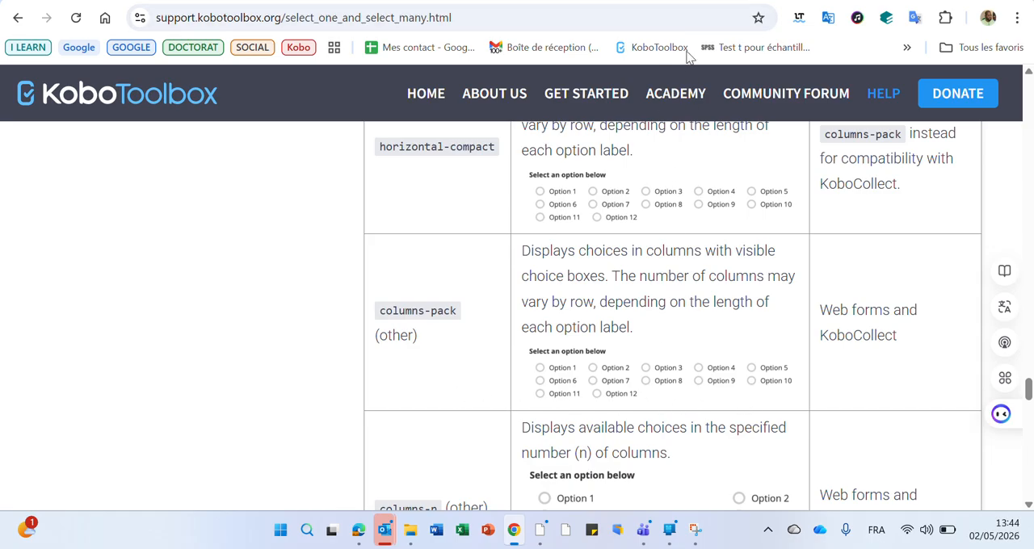
pyautogui.click(745, 1)
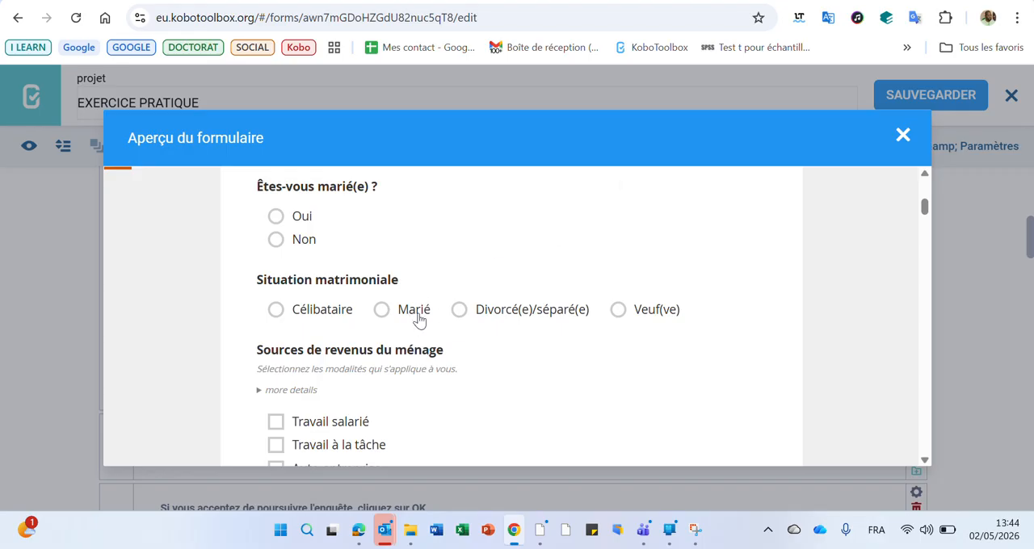
pyautogui.click(902, 135)
# Return to the help article and review the remaining select appearances, including label and list-nolabel.
pyautogui.click(791, 12)
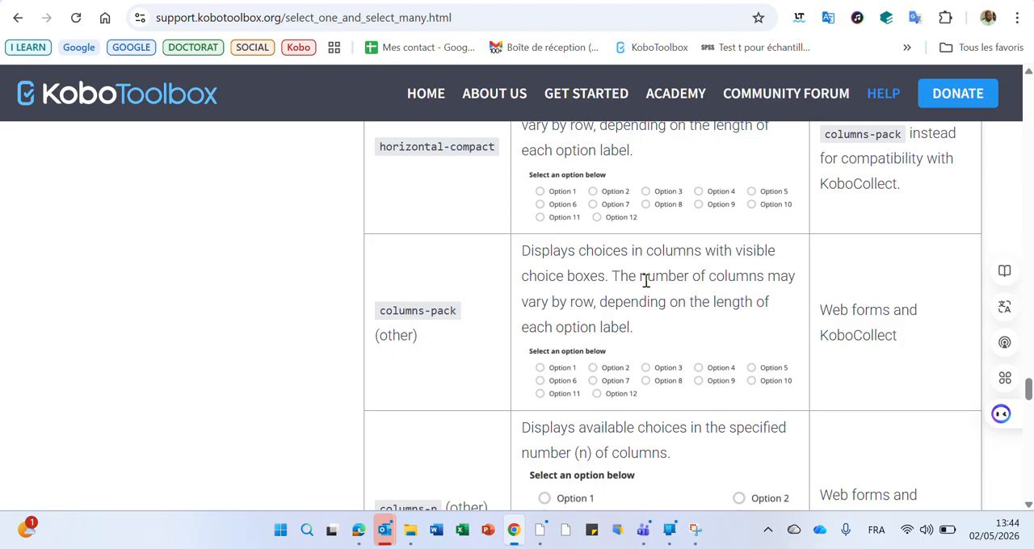
pyautogui.scroll(-6, 646, 281)
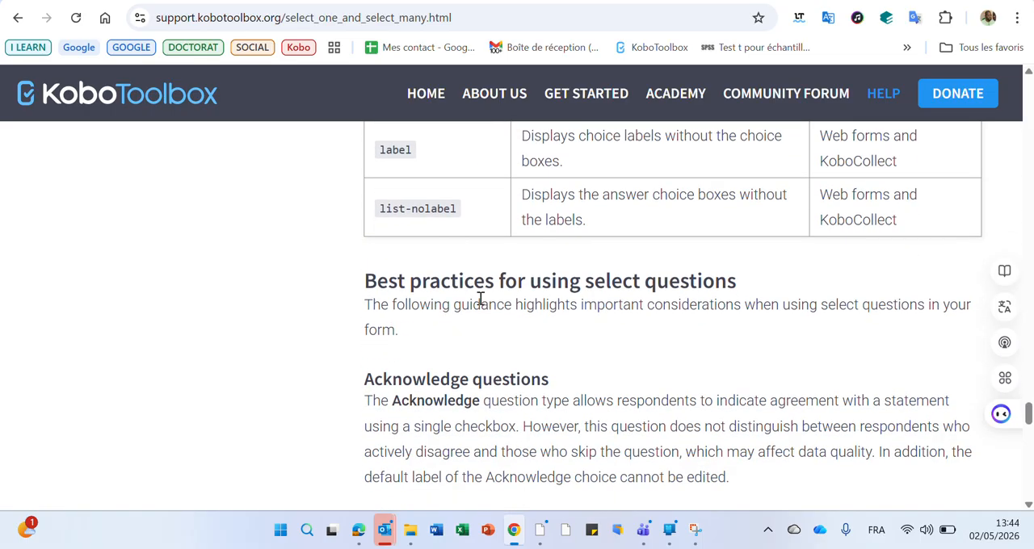
pyautogui.scroll(5, 500, 198)
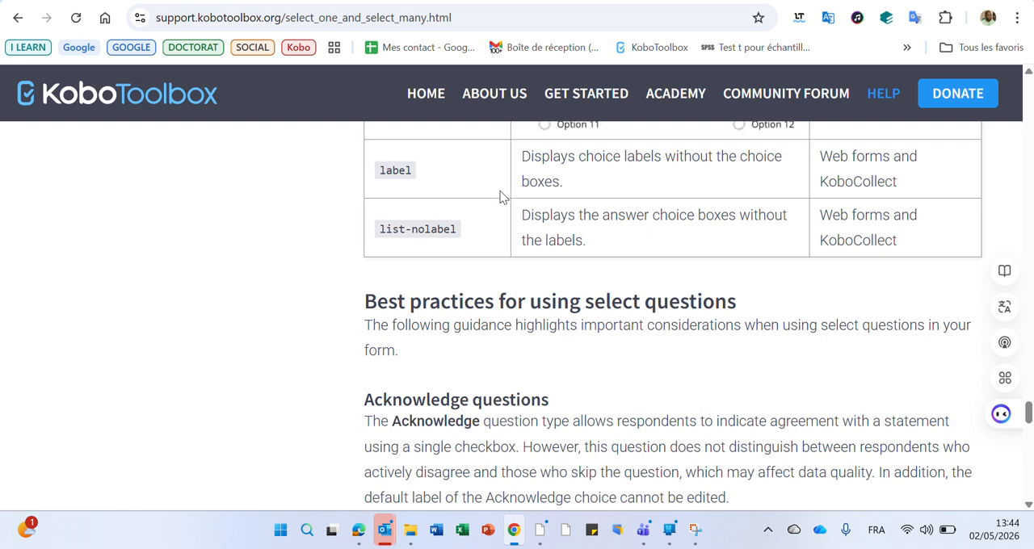
pyautogui.scroll(3, 499, 195)
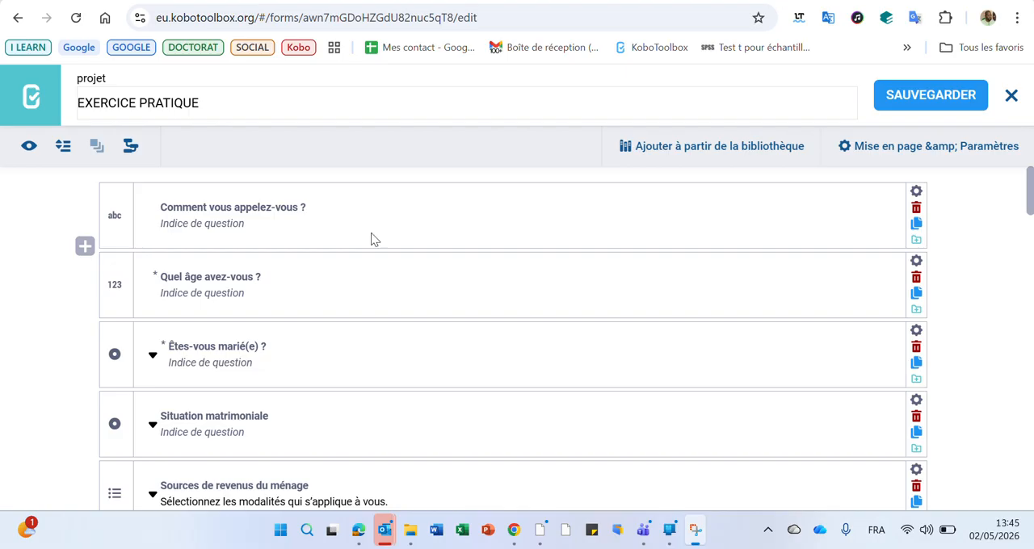
# Preview the form, test the Quel âge avez-vous ? question by entering 1200000, and close the preview.
pyautogui.click(28, 147)
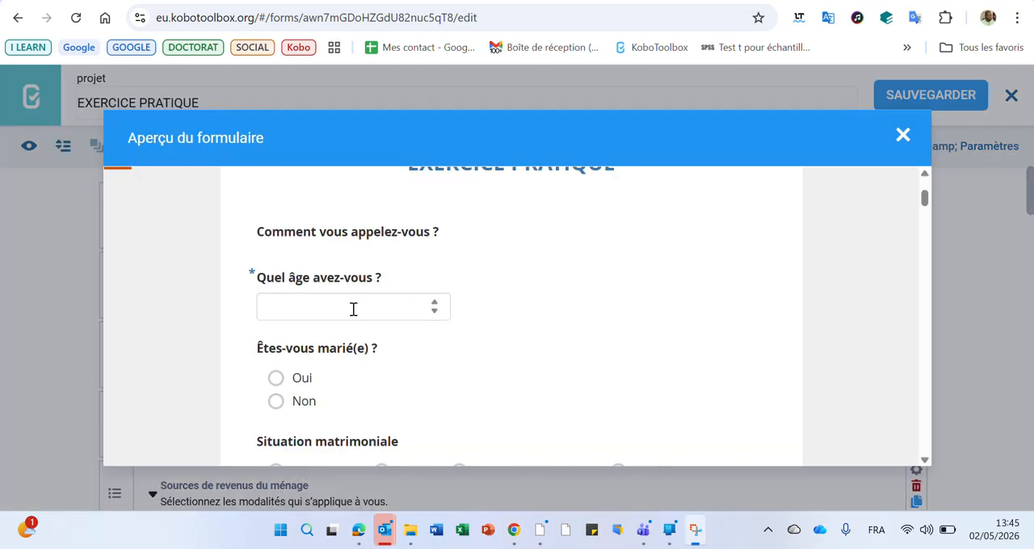
pyautogui.click(353, 310)
pyautogui.write('1200000')
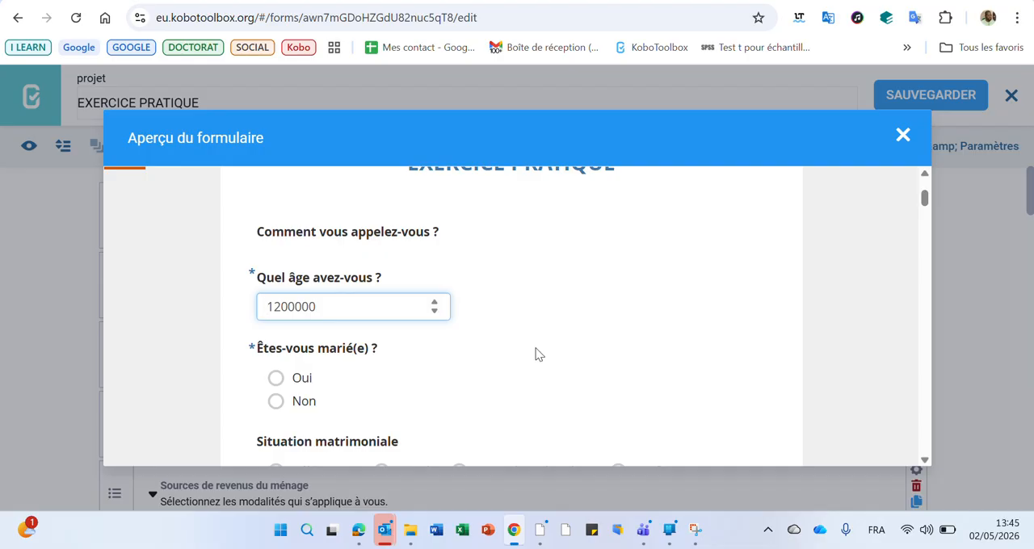
pyautogui.press('Escape')
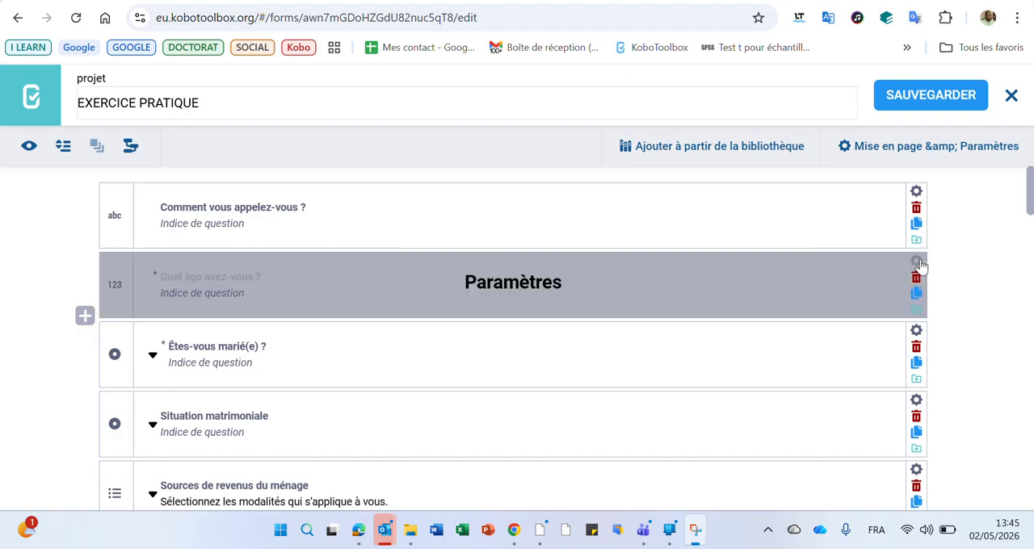
# Open the settings of the Quel âge avez-vous ? question and copy thousands-sep from the Numeric questions help article.
pyautogui.click(916, 262)
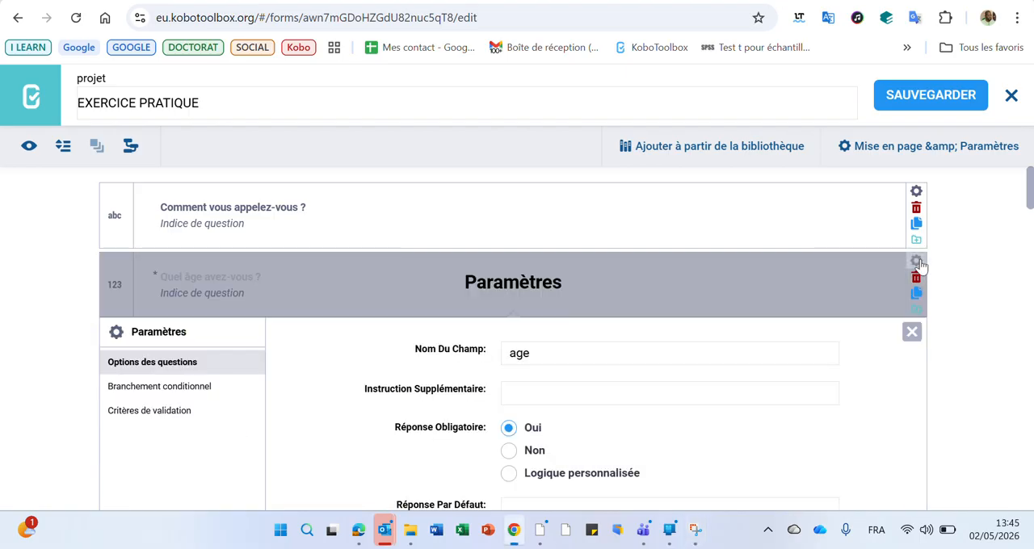
pyautogui.scroll(-2, 704, 380)
pyautogui.click(522, 387)
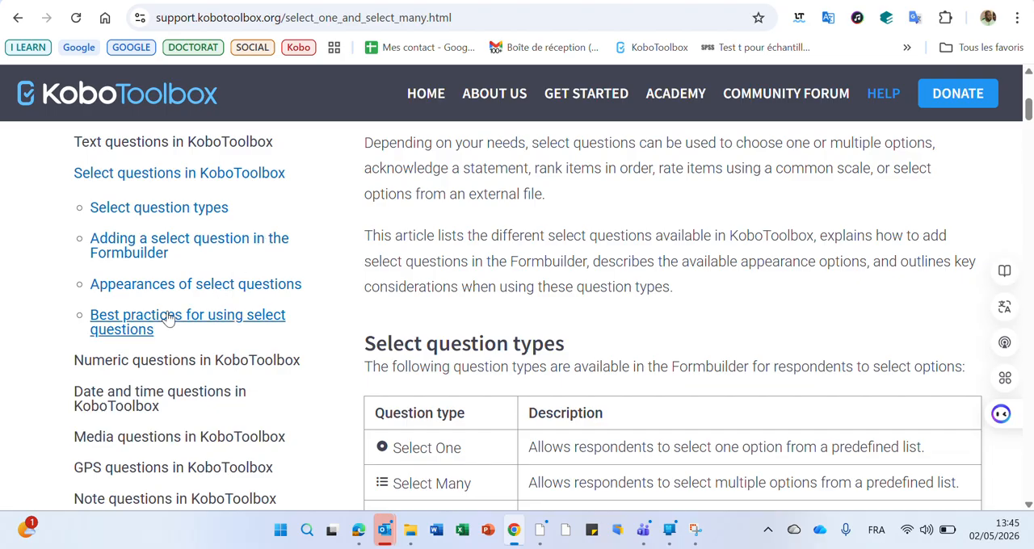
pyautogui.click(177, 364)
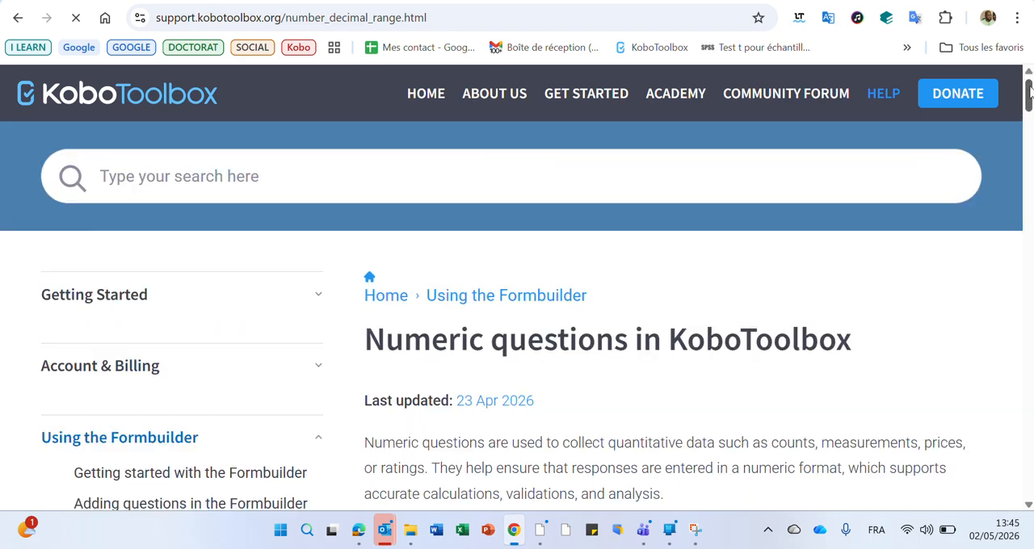
pyautogui.moveTo(1030, 93); pyautogui.dragTo(1029, 297)
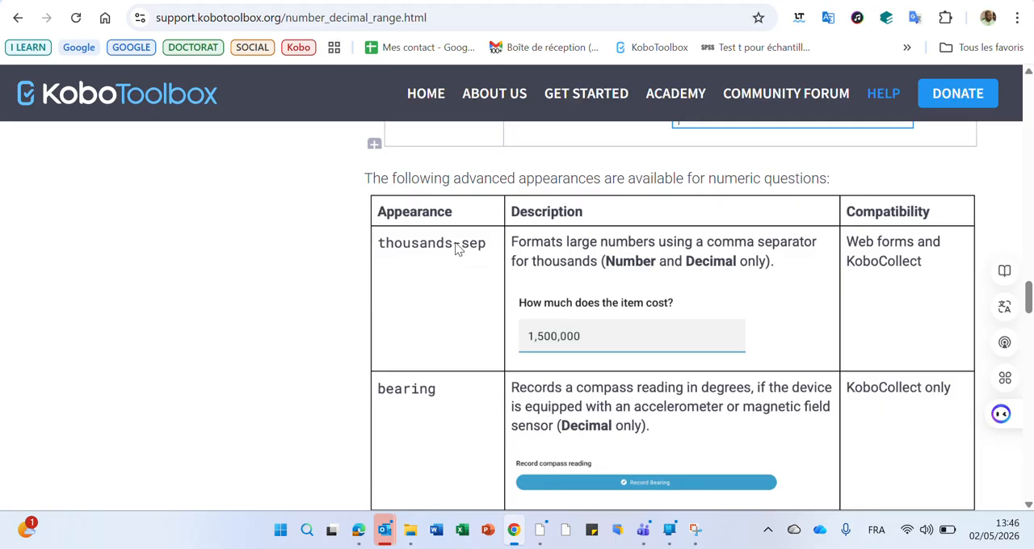
pyautogui.click(768, 2)
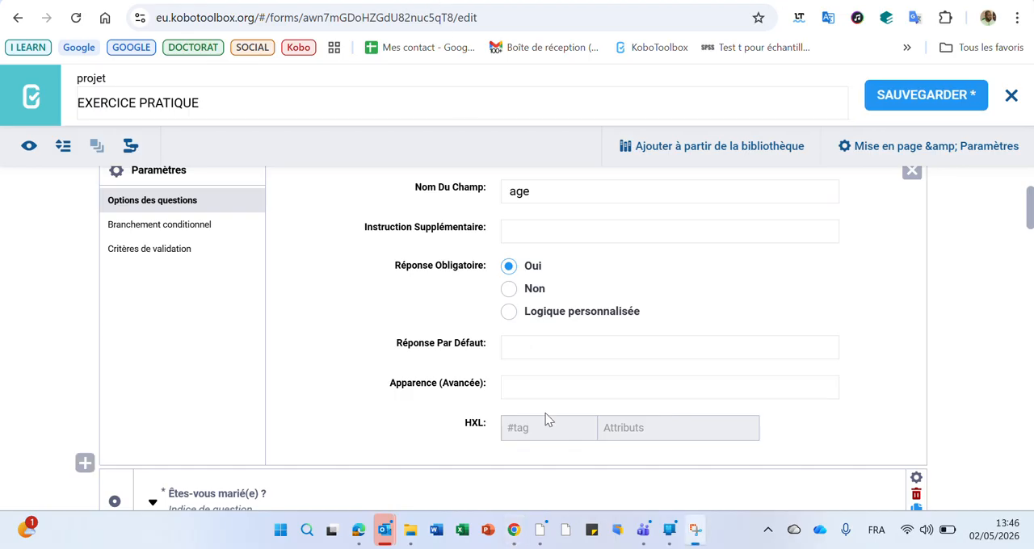
# Set the advanced appearance of Quel âge avez-vous ? to thousands-sep and save the form.
pyautogui.click(553, 386)
pyautogui.write('thousands-sep')
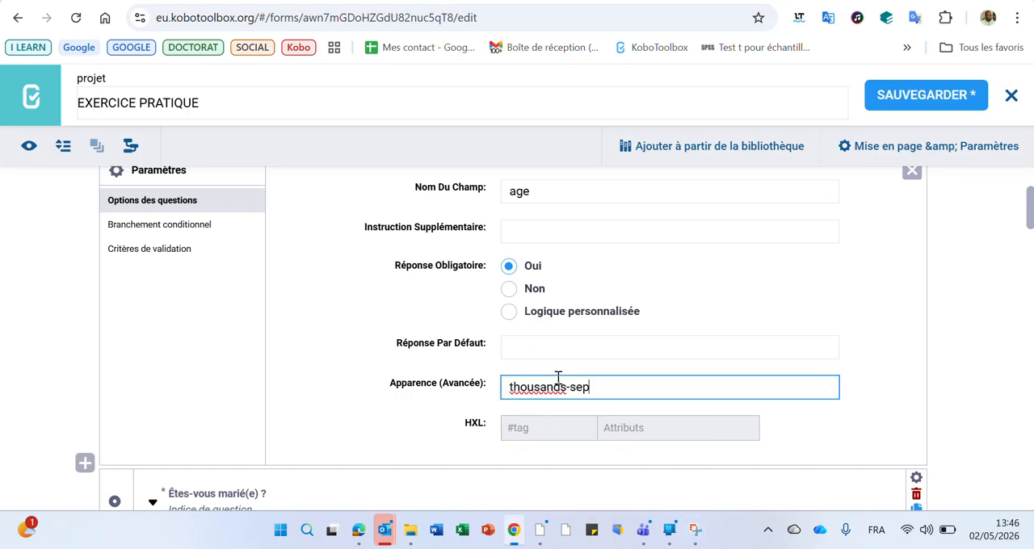
pyautogui.click(895, 103)
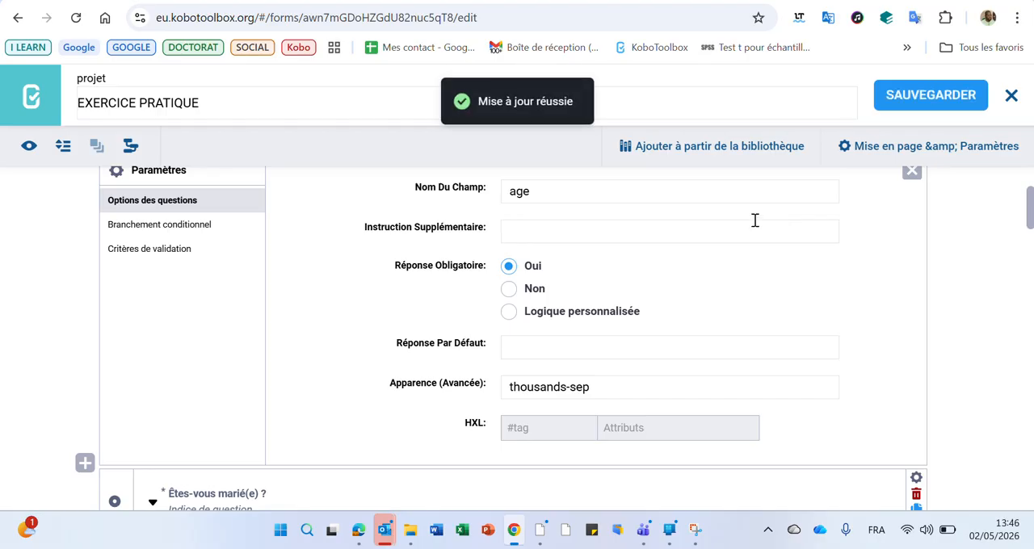
# Preview the form, enter 1200000 for Quel âge avez-vous ? to check the thousands separator, and close the preview.
pyautogui.click(30, 148)
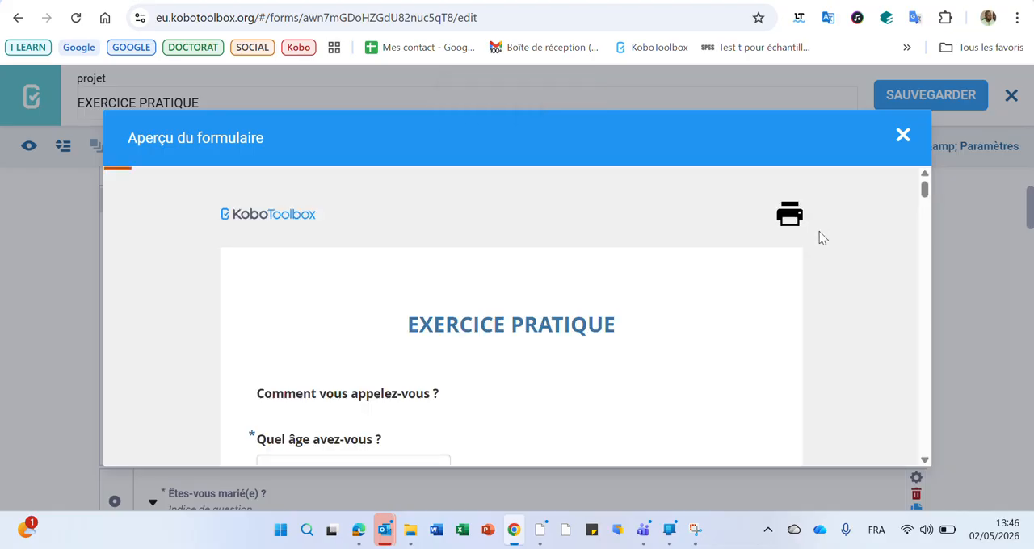
pyautogui.scroll(-3, 819, 234)
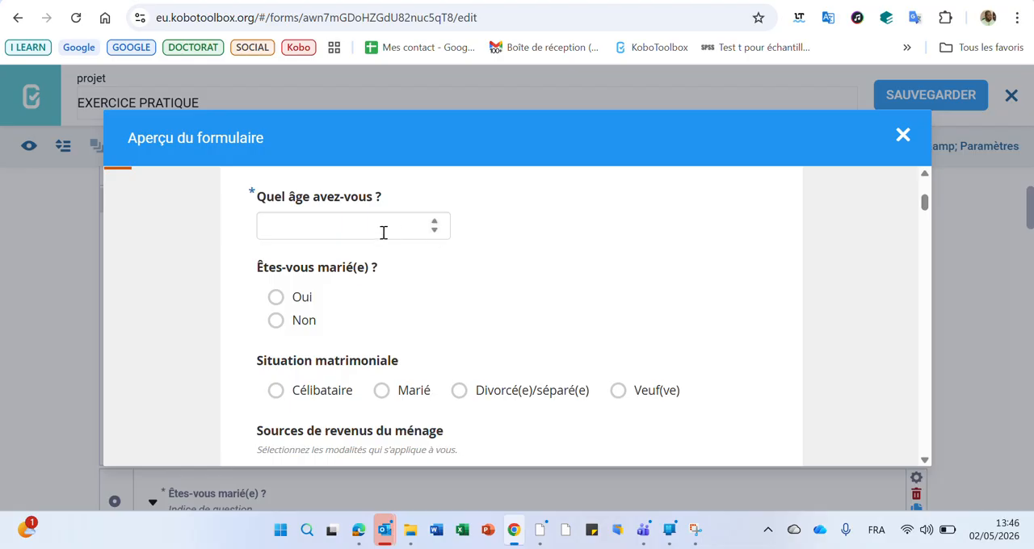
pyautogui.click(349, 225)
pyautogui.write('1200000')
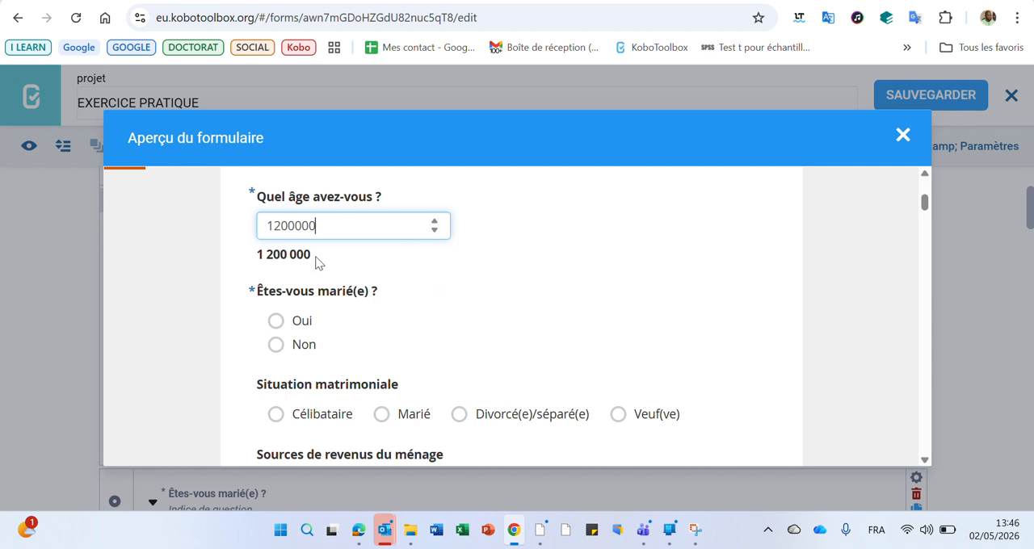
pyautogui.moveTo(318, 259); pyautogui.dragTo(260, 257)
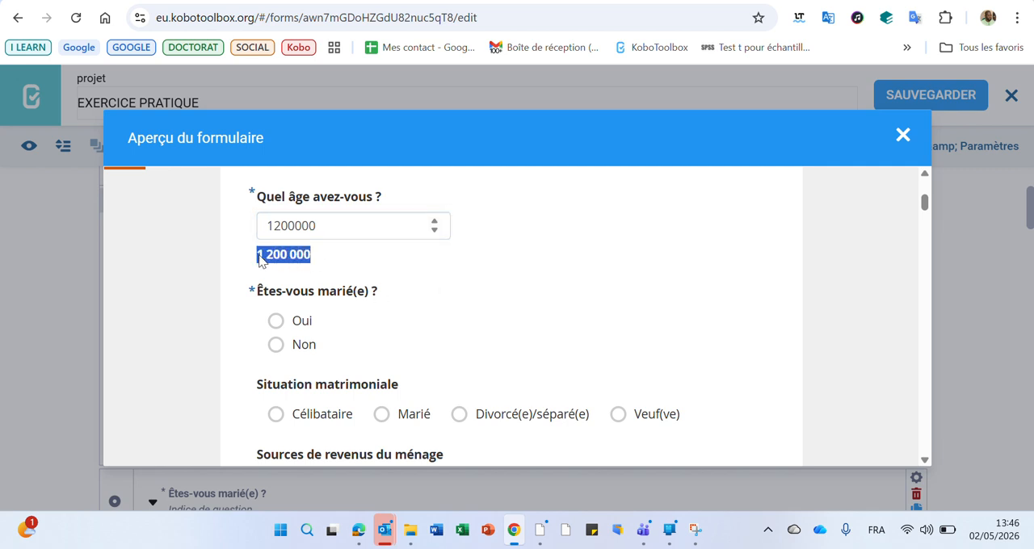
pyautogui.click(671, 233)
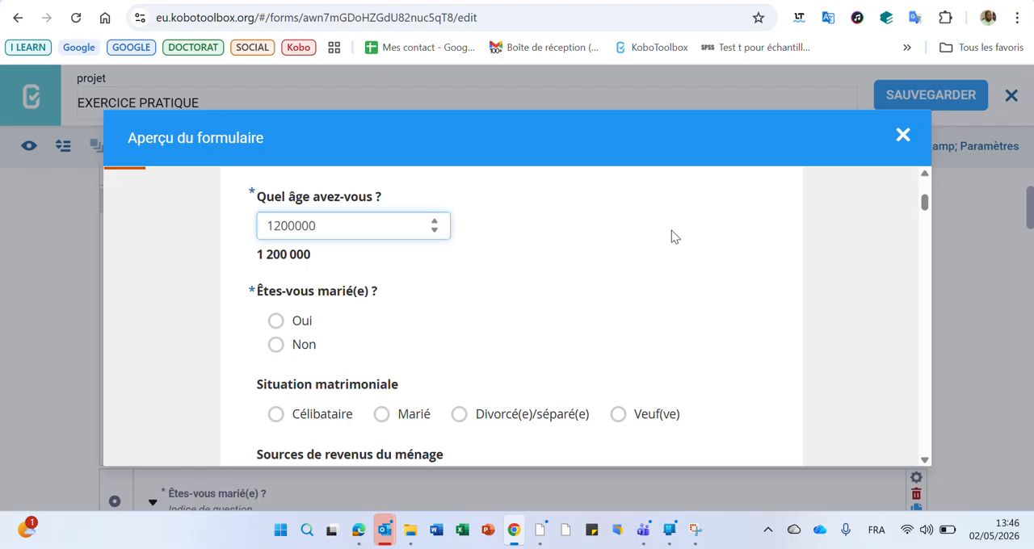
pyautogui.click(906, 139)
# Return to the numeric questions help article and review the bearing, counter, vertical, picker and remaining advanced appearances.
pyautogui.click(881, 1)
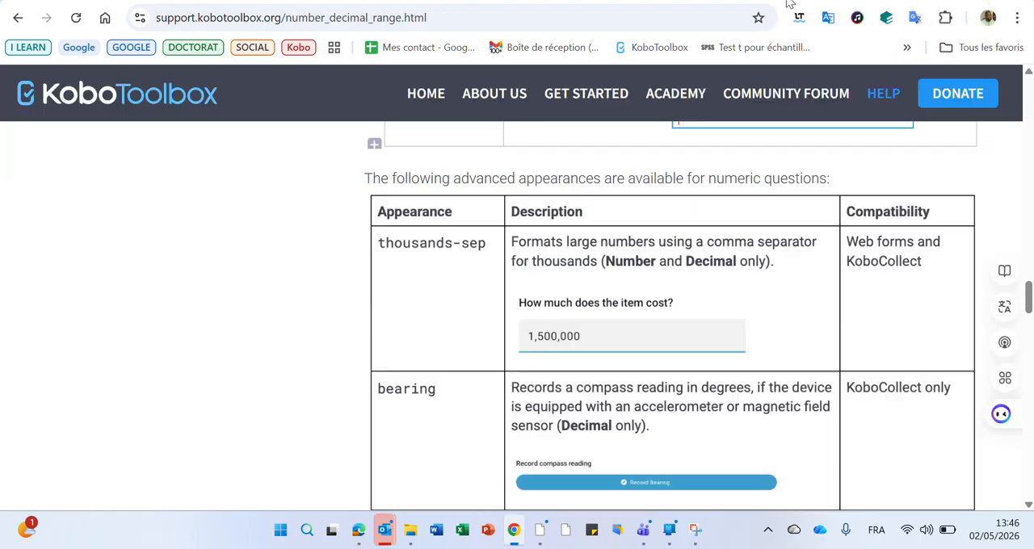
pyautogui.scroll(-2, 655, 283)
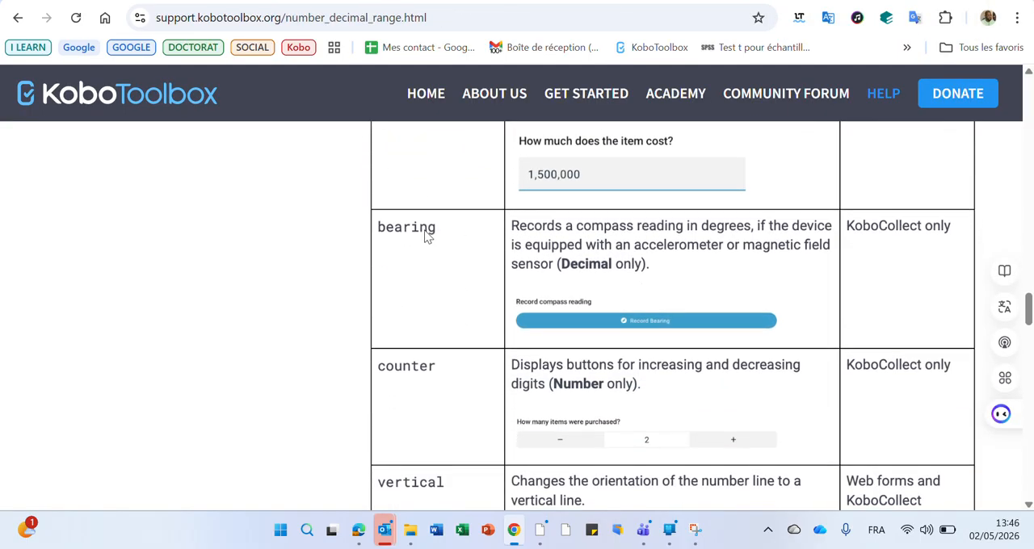
pyautogui.scroll(2, 860, 301)
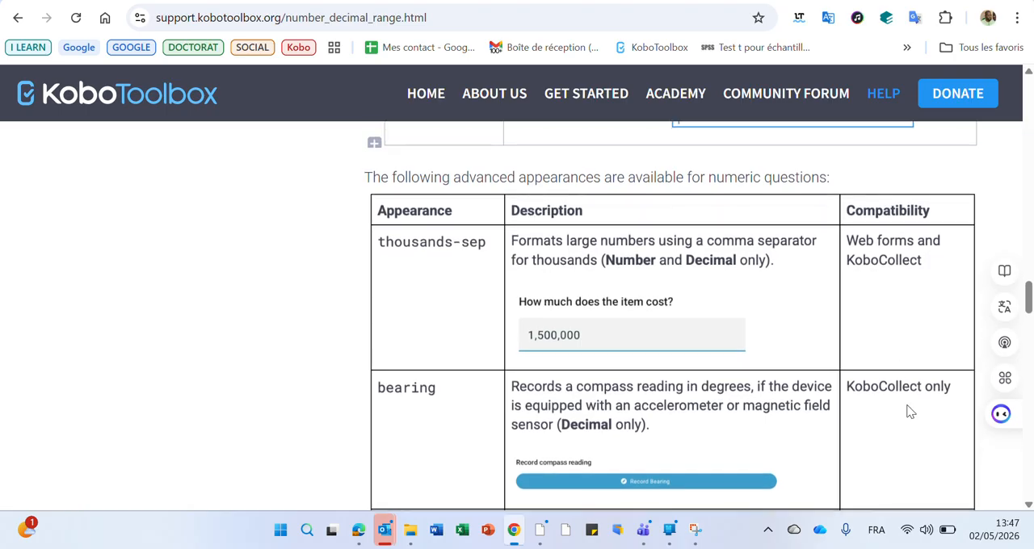
pyautogui.scroll(-1, 912, 380)
pyautogui.scroll(-3, 914, 359)
pyautogui.scroll(2, 911, 355)
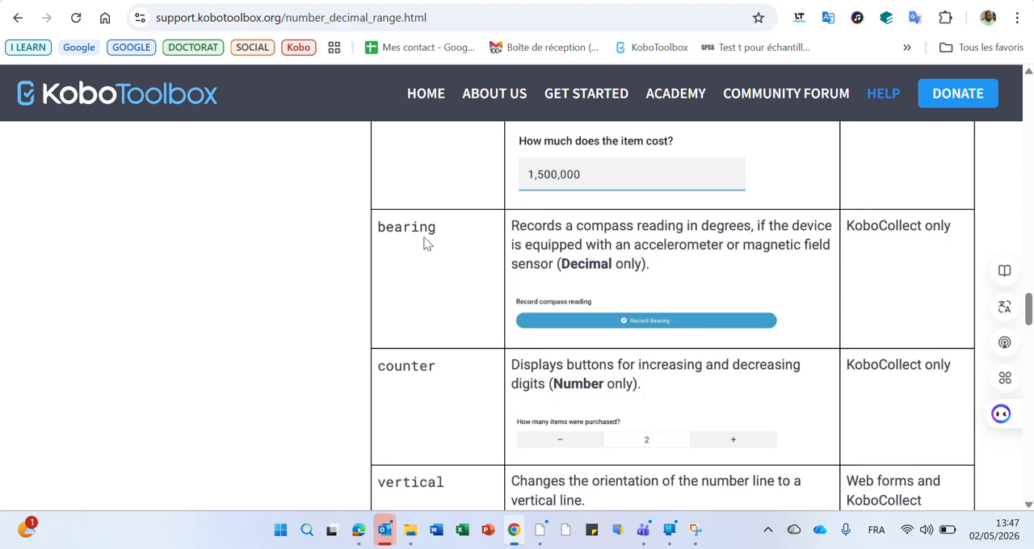
pyautogui.scroll(-2, 480, 285)
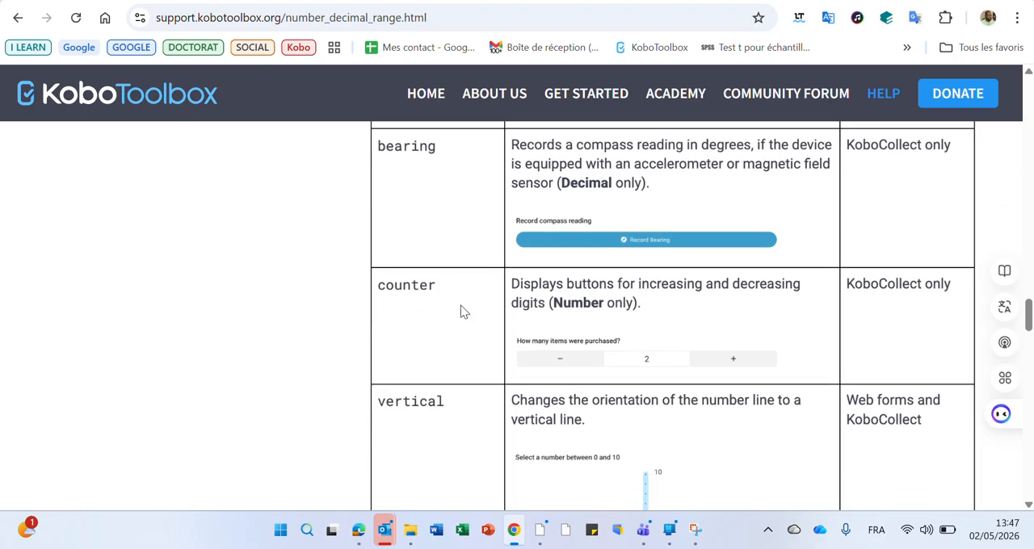
pyautogui.scroll(-1, 432, 308)
pyautogui.scroll(-5, 432, 309)
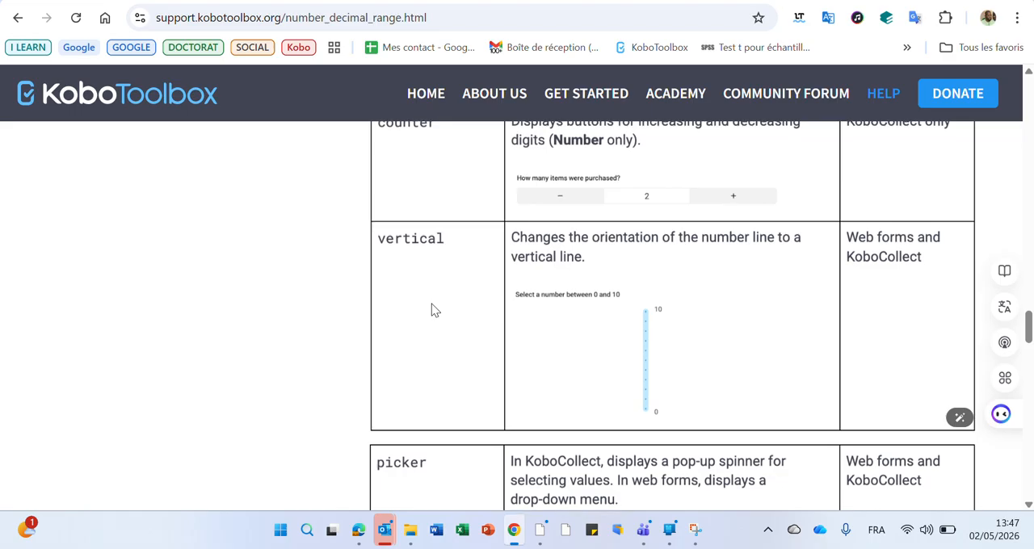
pyautogui.scroll(-5, 431, 309)
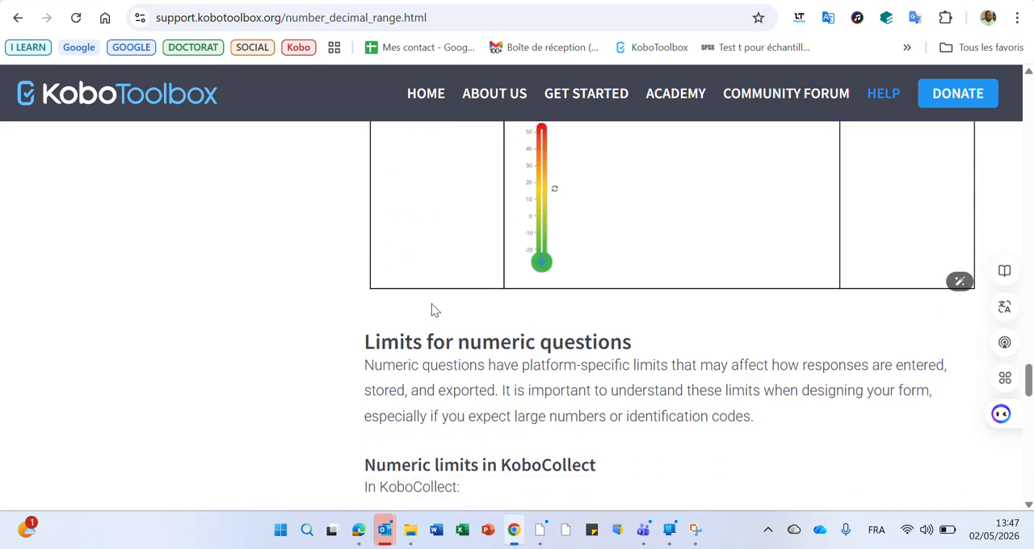
pyautogui.scroll(3, 433, 307)
pyautogui.scroll(3, 436, 304)
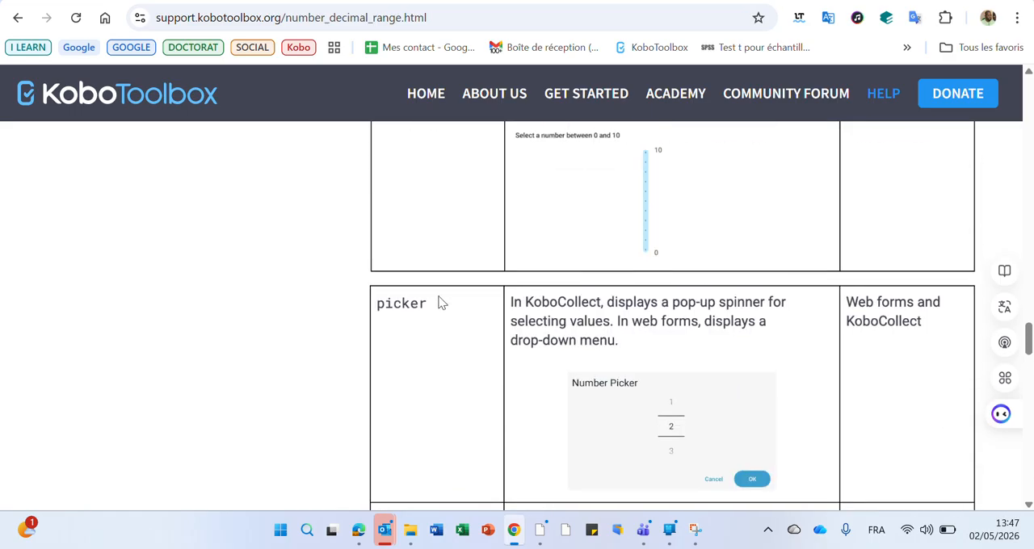
pyautogui.scroll(5, 438, 302)
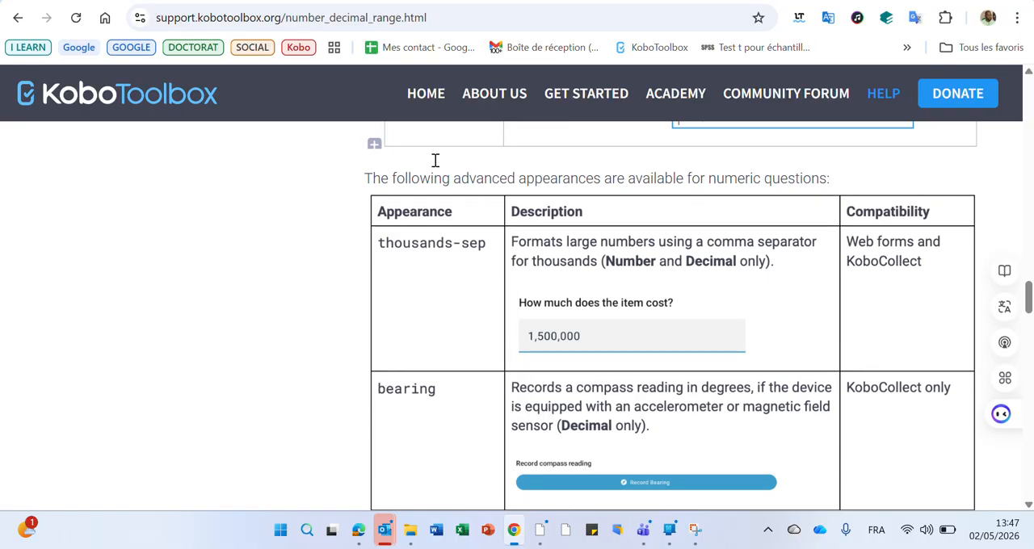
# Set the advanced appearance of the Date de naissance question to month-year and save the form.
pyautogui.click(439, 3)
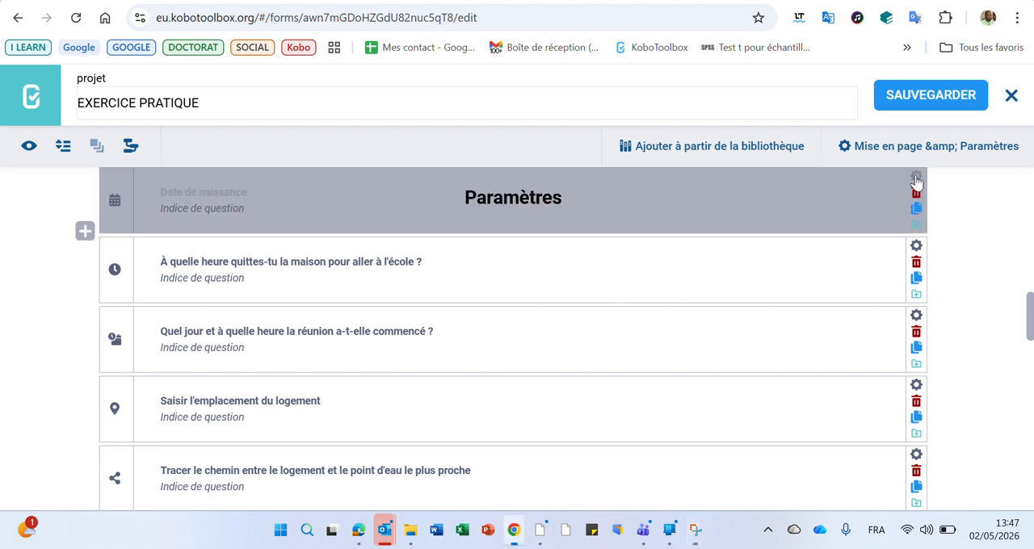
pyautogui.click(916, 183)
pyautogui.scroll(-2, 606, 364)
pyautogui.click(568, 299)
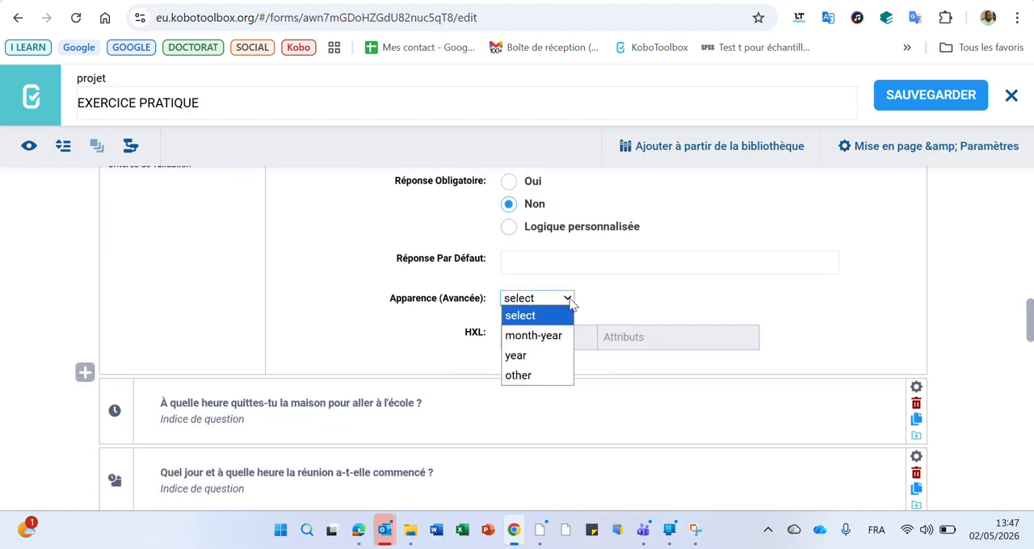
pyautogui.click(541, 337)
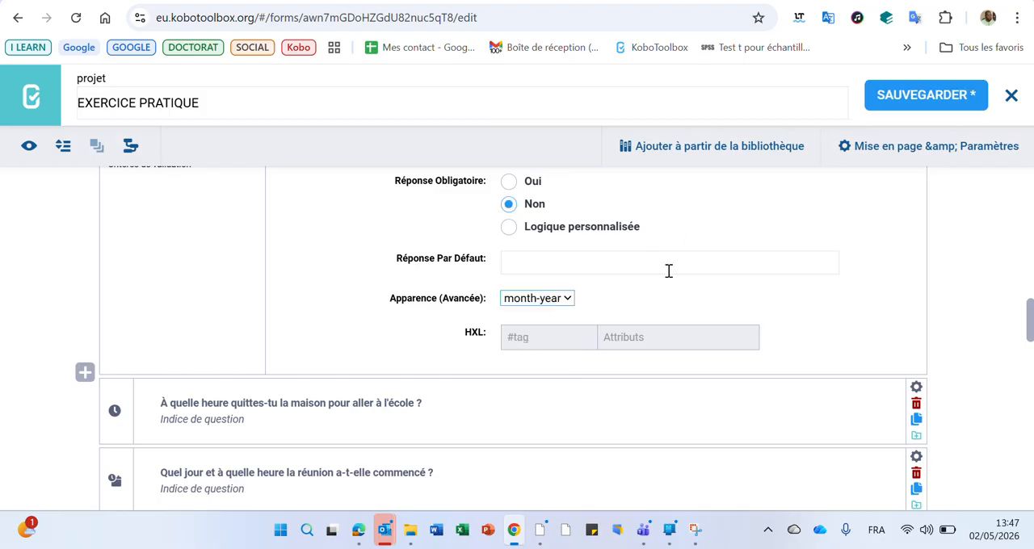
pyautogui.click(921, 97)
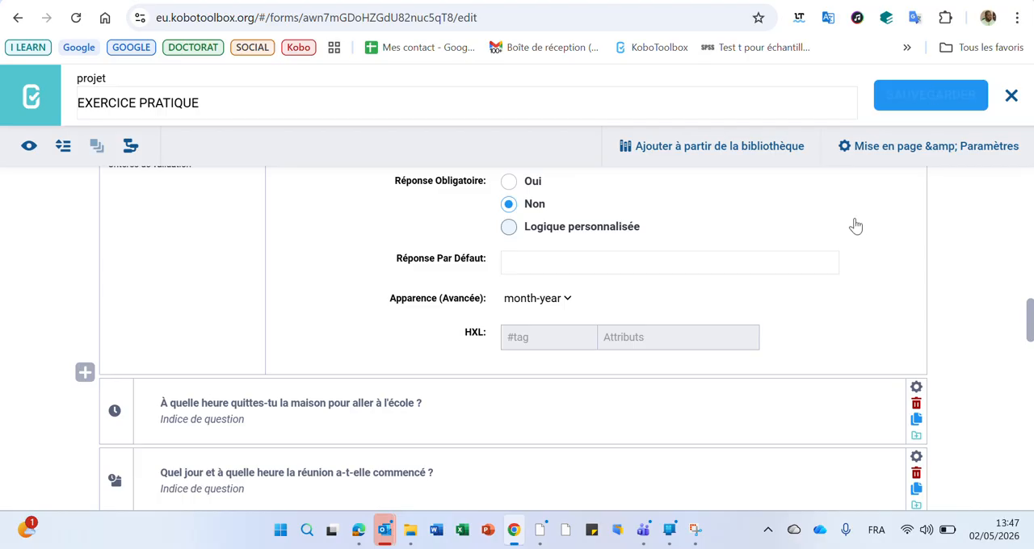
# Reset the advanced appearance of Date de naissance to select and save the form.
pyautogui.click(561, 298)
pyautogui.click(565, 320)
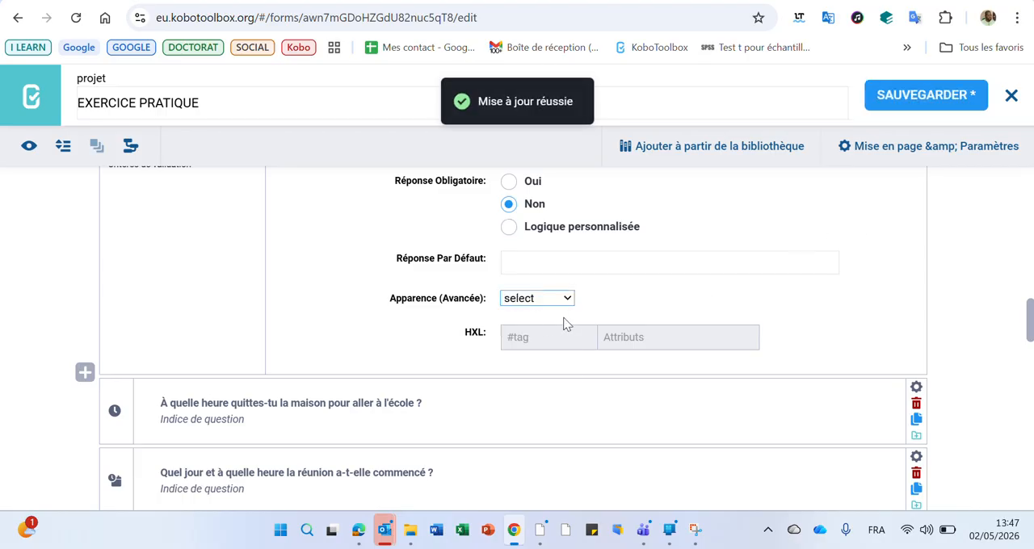
pyautogui.click(931, 95)
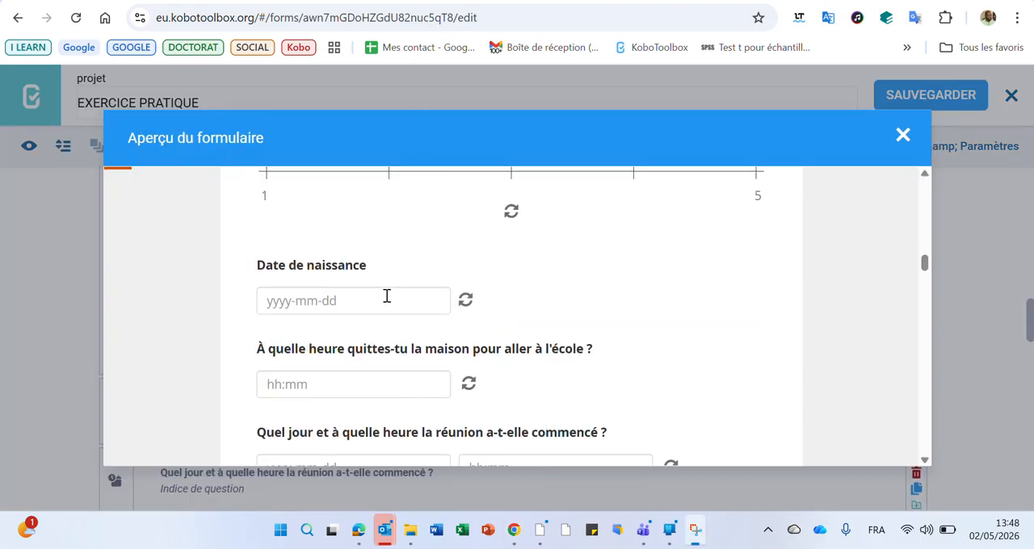
# Test the Date de naissance calendar in the form preview by picking a day in the previous month, and close the preview.
pyautogui.click(343, 300)
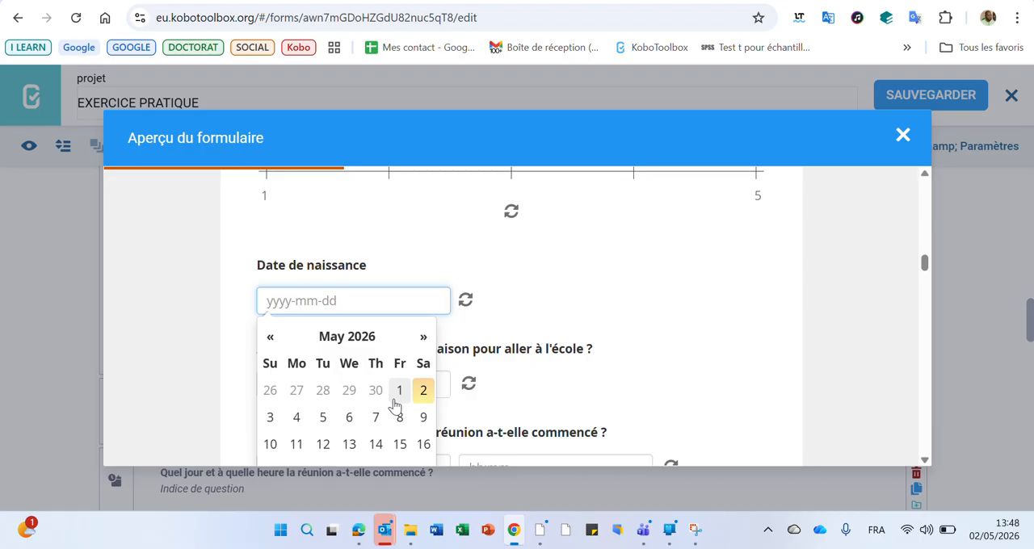
pyautogui.click(270, 337)
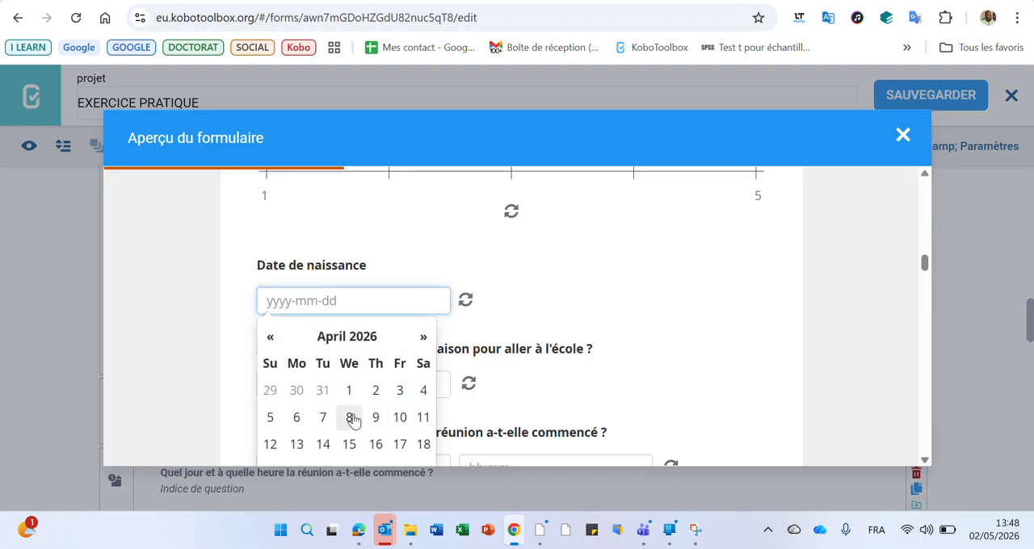
pyautogui.click(350, 417)
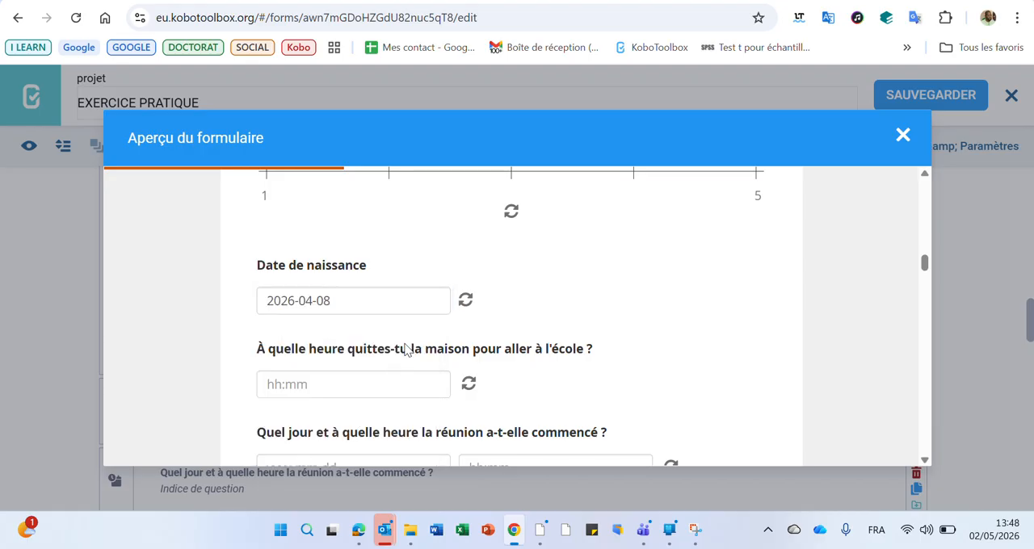
pyautogui.click(903, 138)
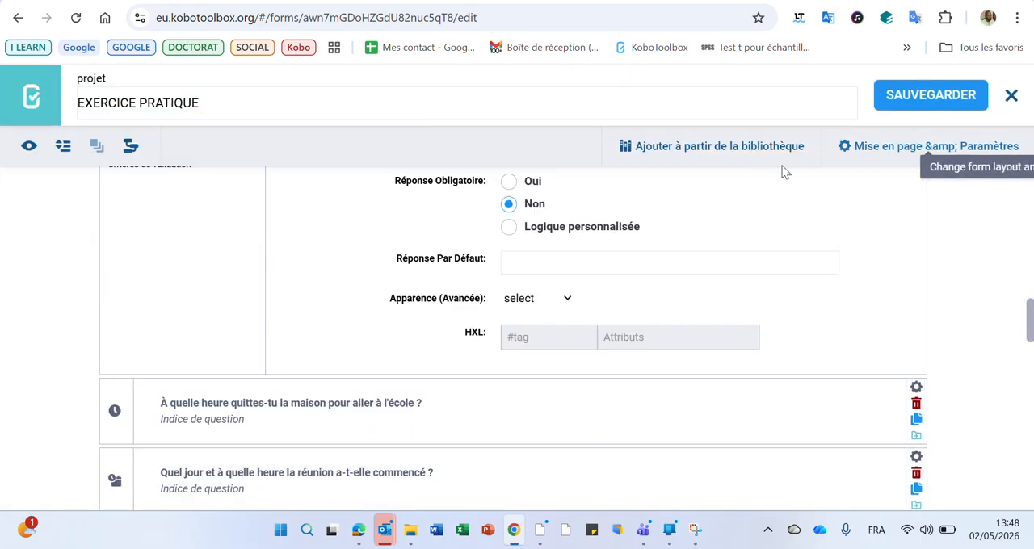
# Change the Date de naissance advanced appearance back to month-year and save the form.
pyautogui.click(559, 300)
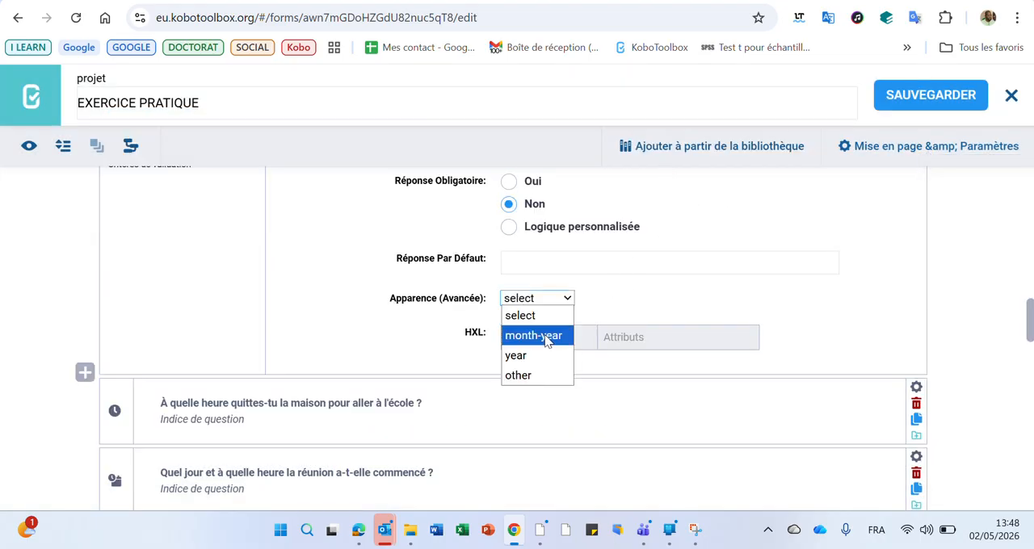
pyautogui.click(551, 335)
pyautogui.click(925, 96)
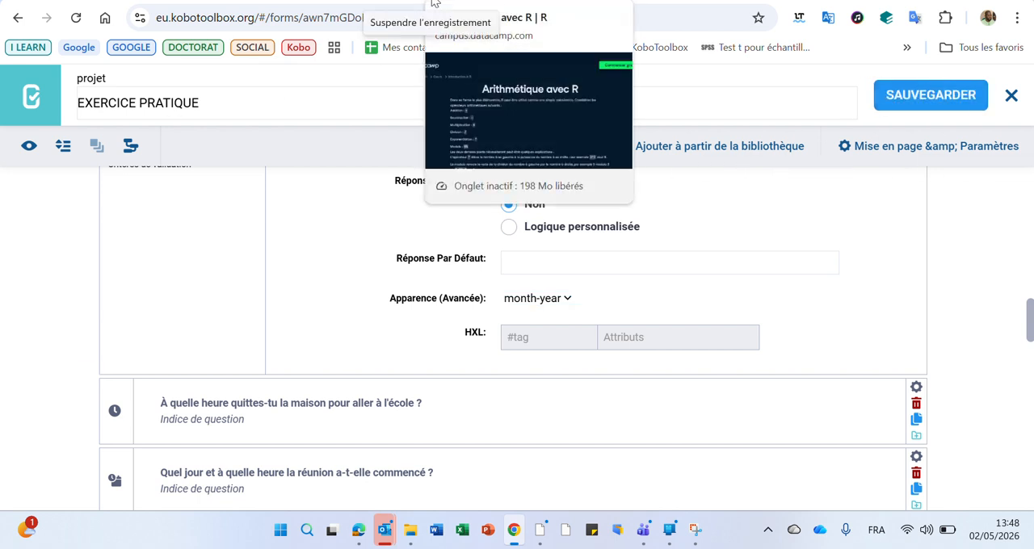
# Test the month-year picker of Date de naissance in the form preview by choosing May 2026, and close the preview.
pyautogui.click(434, 3)
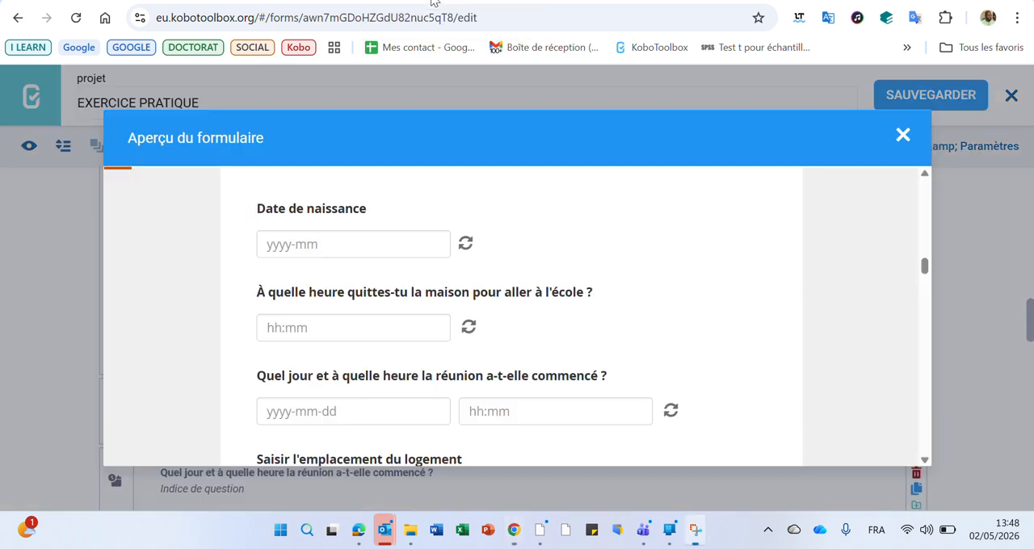
pyautogui.click(356, 244)
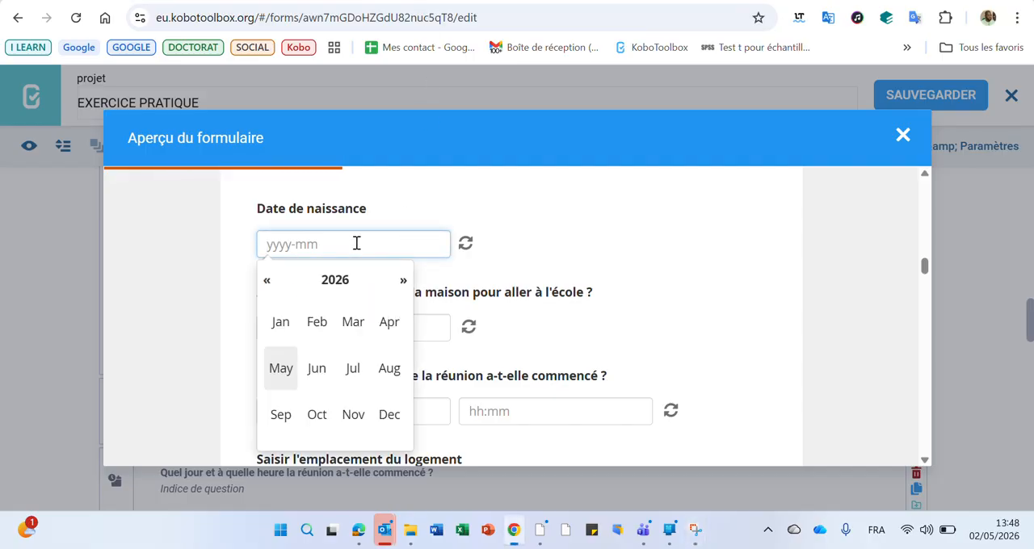
pyautogui.click(285, 373)
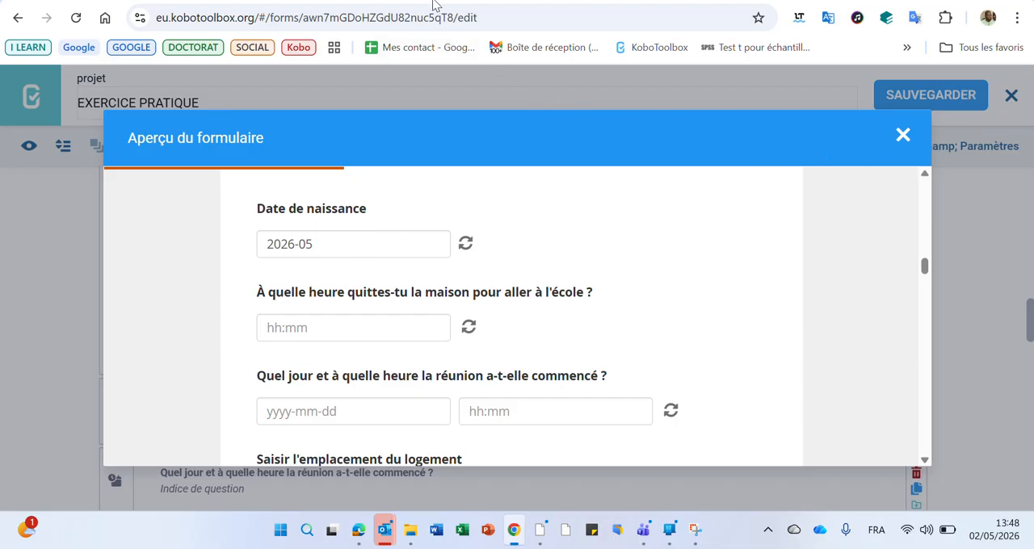
pyautogui.press('Escape')
# Set the advanced appearance of the Date de naissance question to year and save the form.
pyautogui.click(569, 299)
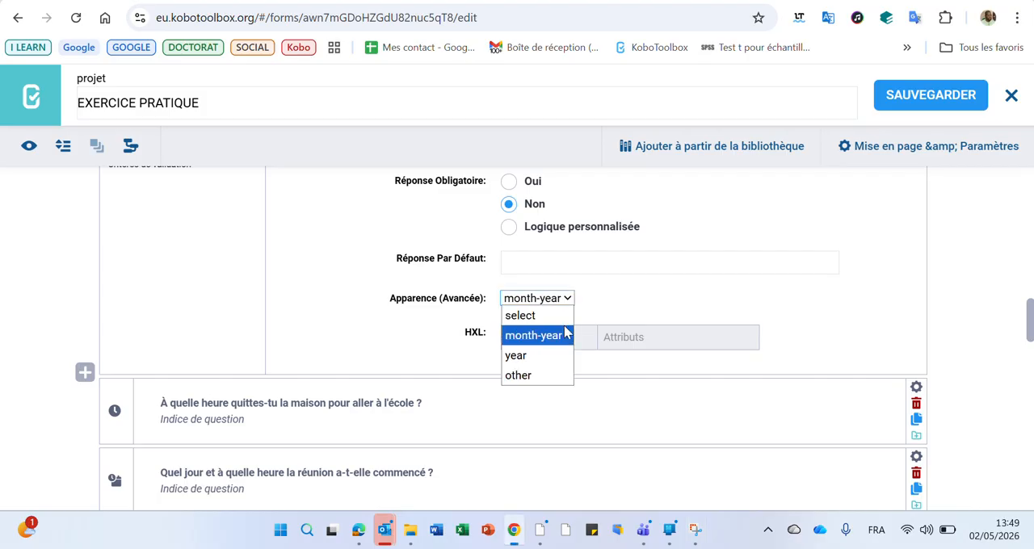
pyautogui.click(555, 354)
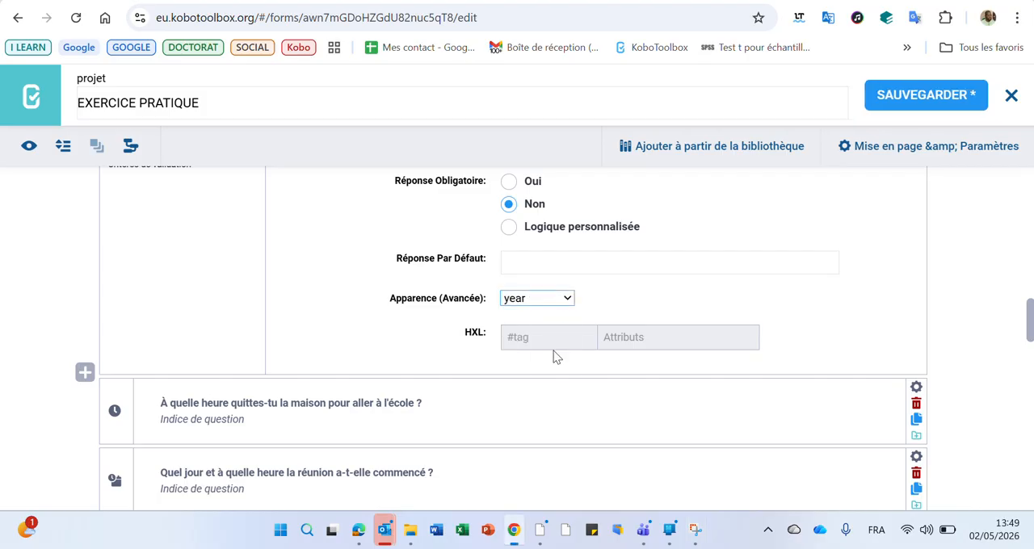
pyautogui.click(925, 95)
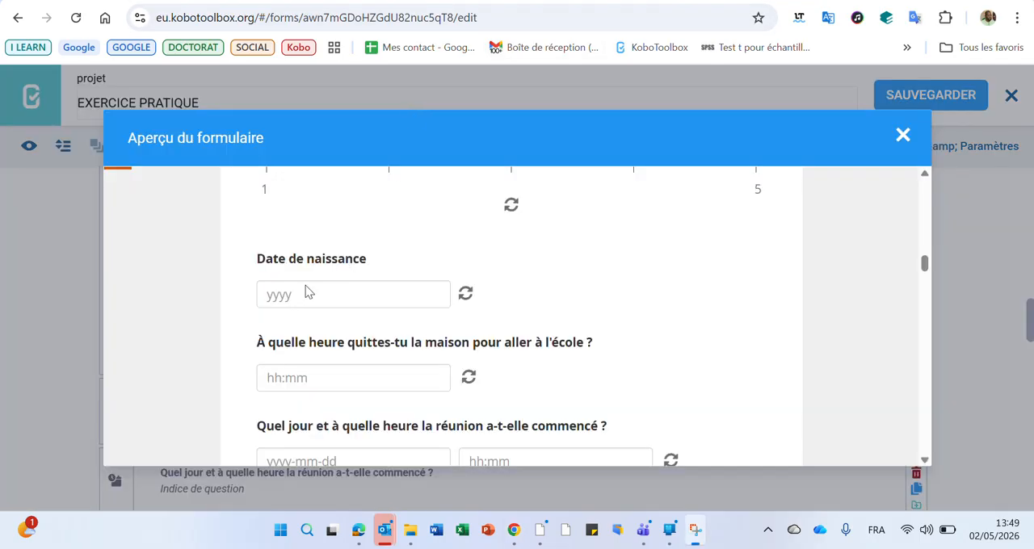
# Test the year picker of Date de naissance in the form preview by choosing 2026.
pyautogui.click(315, 295)
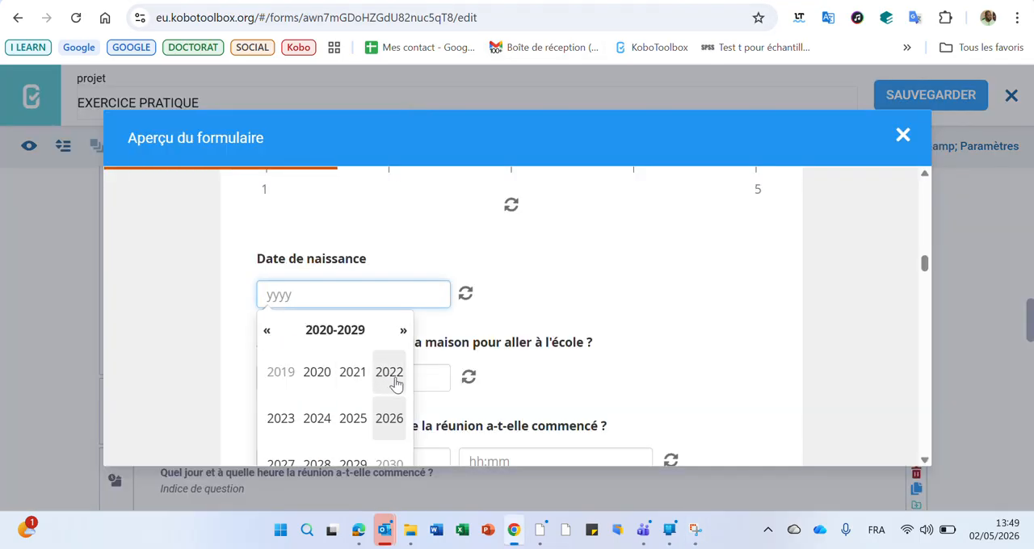
pyautogui.click(385, 422)
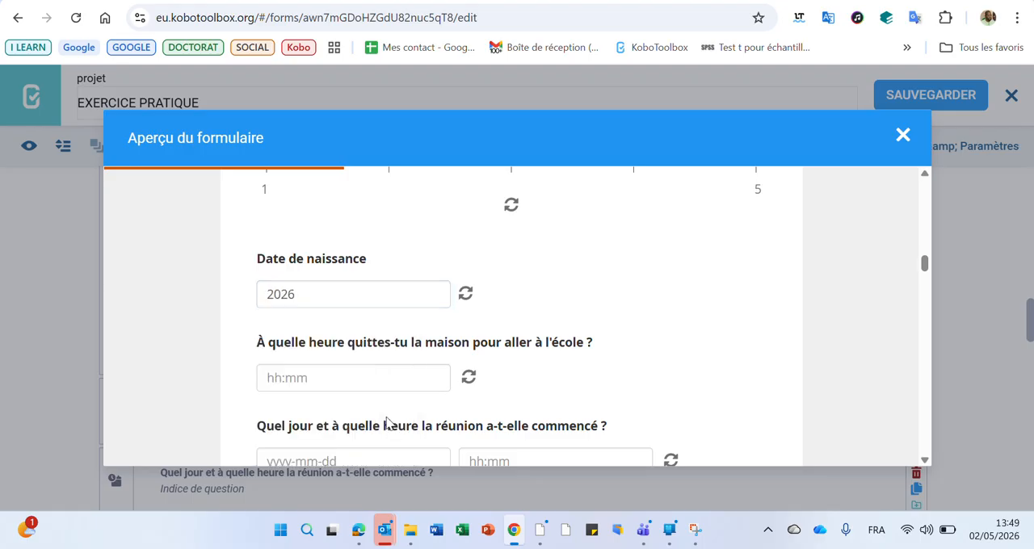
# Switch to the KoboToolbox help site, open the date and time questions article and examine its advanced appearances from month-year to islamic.
pyautogui.click(796, 0)
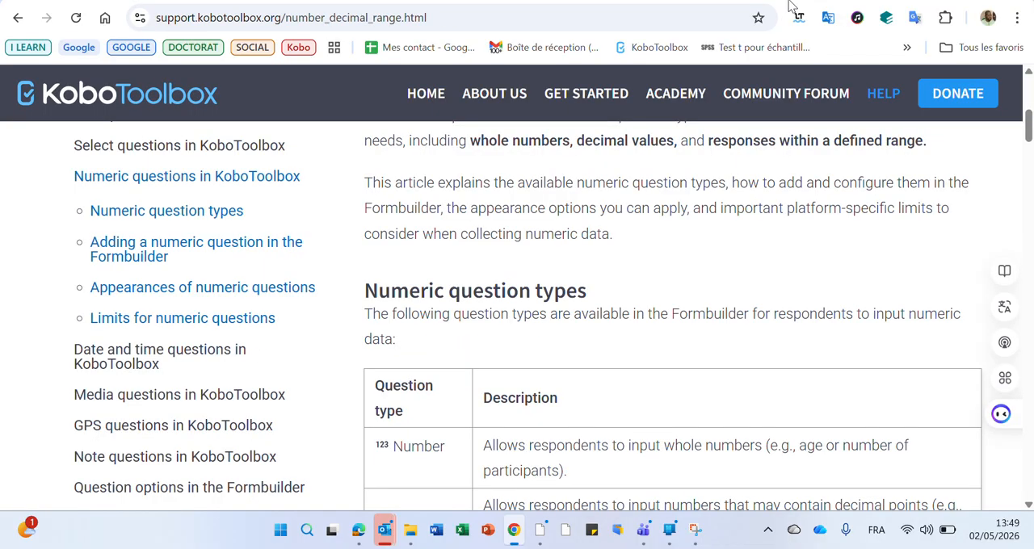
pyautogui.click(137, 358)
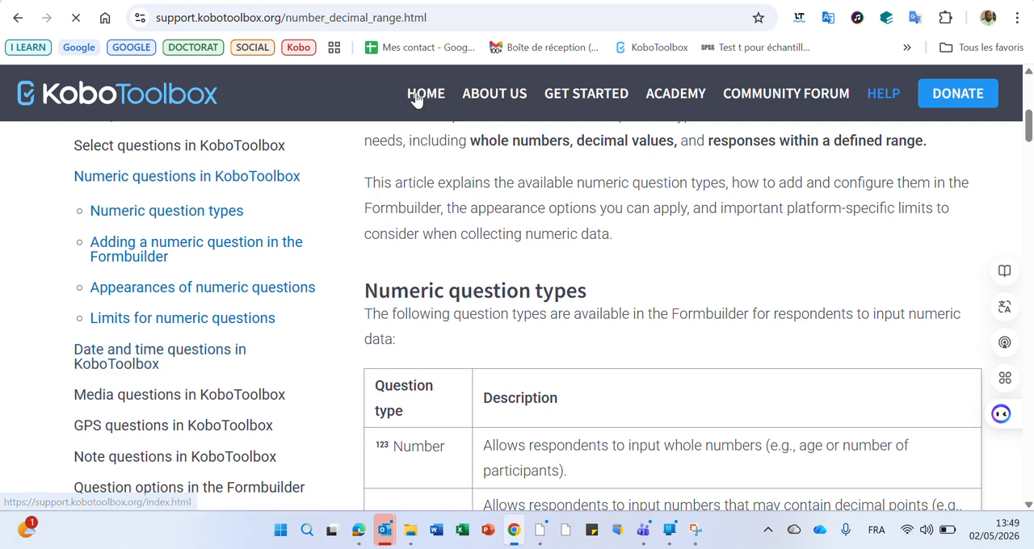
pyautogui.scroll(-10, 445, 76)
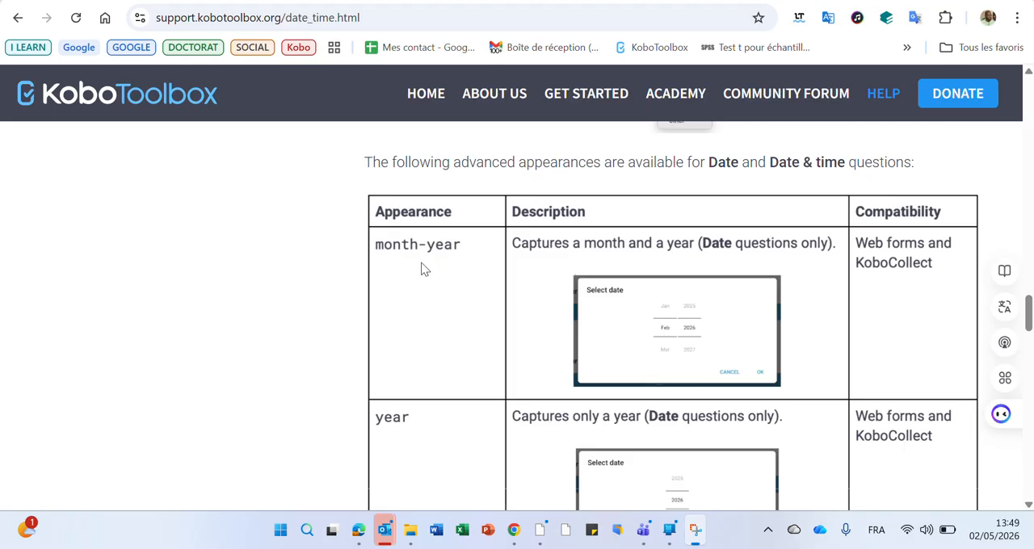
pyautogui.scroll(-1, 418, 254)
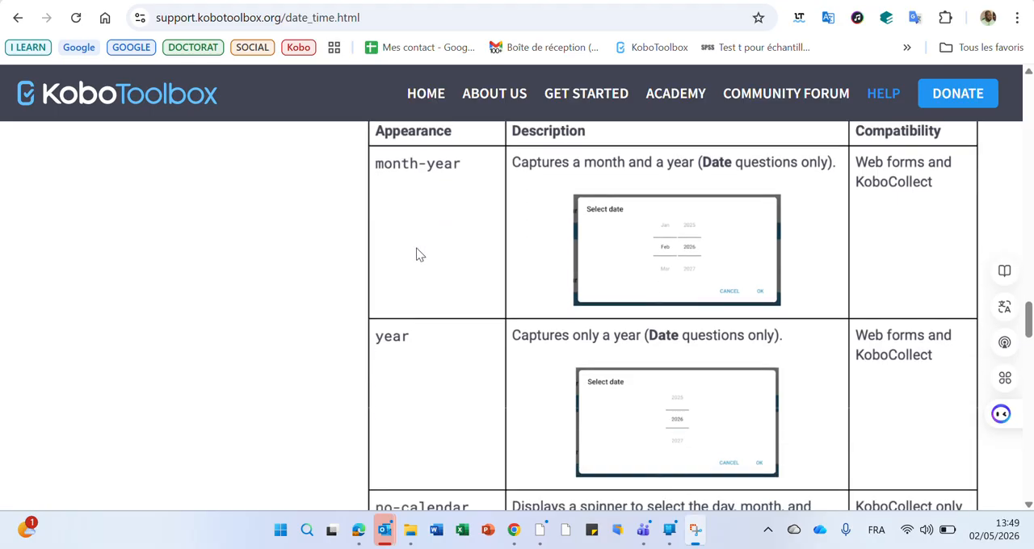
pyautogui.scroll(-2, 428, 359)
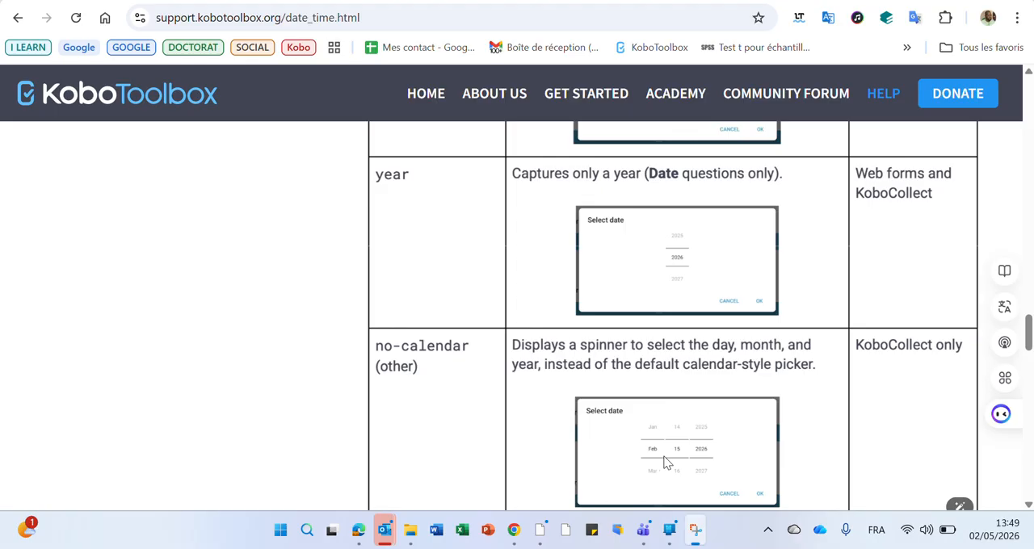
pyautogui.scroll(-1, 681, 451)
pyautogui.scroll(-2, 681, 457)
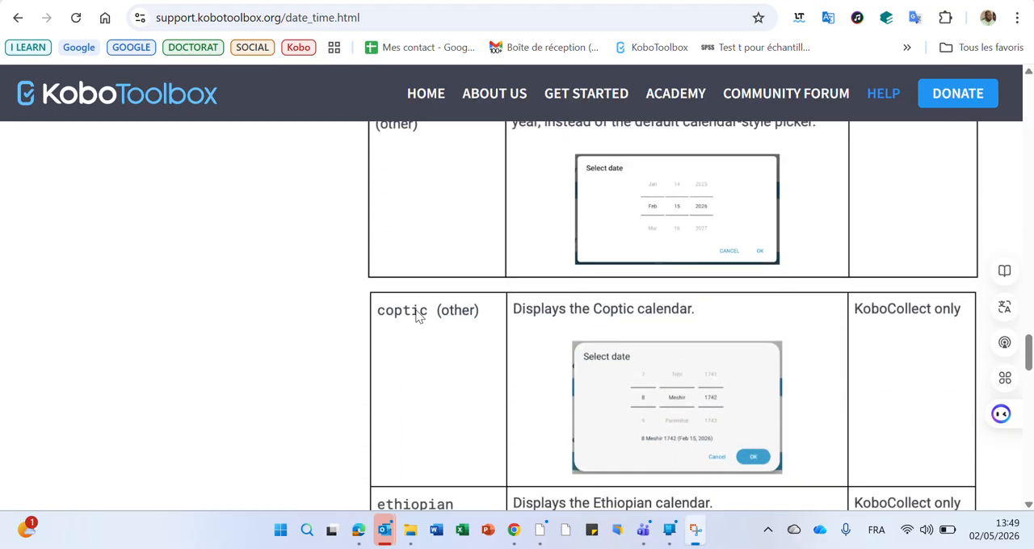
pyautogui.scroll(-1, 636, 326)
pyautogui.scroll(-2, 689, 326)
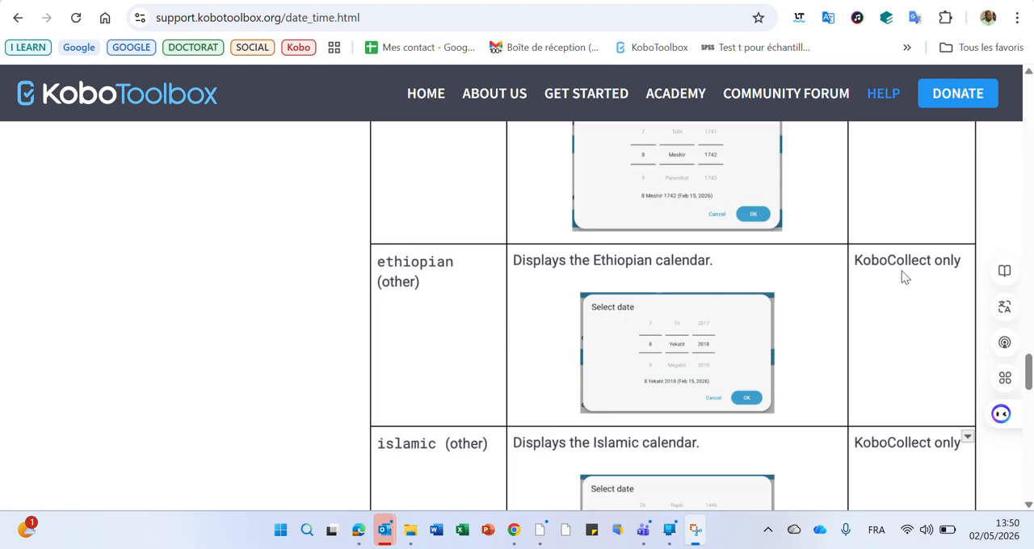
pyautogui.scroll(3, 902, 273)
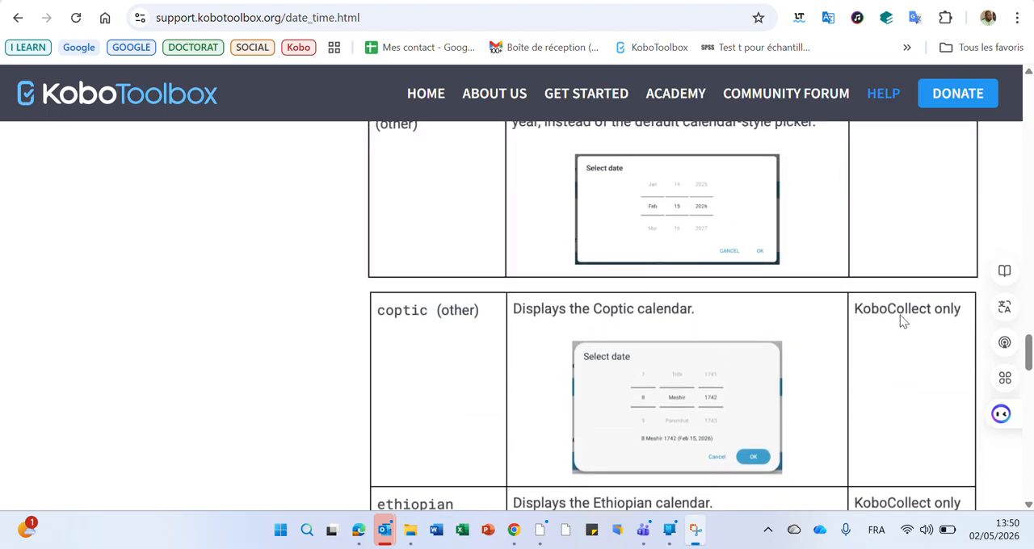
pyautogui.scroll(-5, 922, 317)
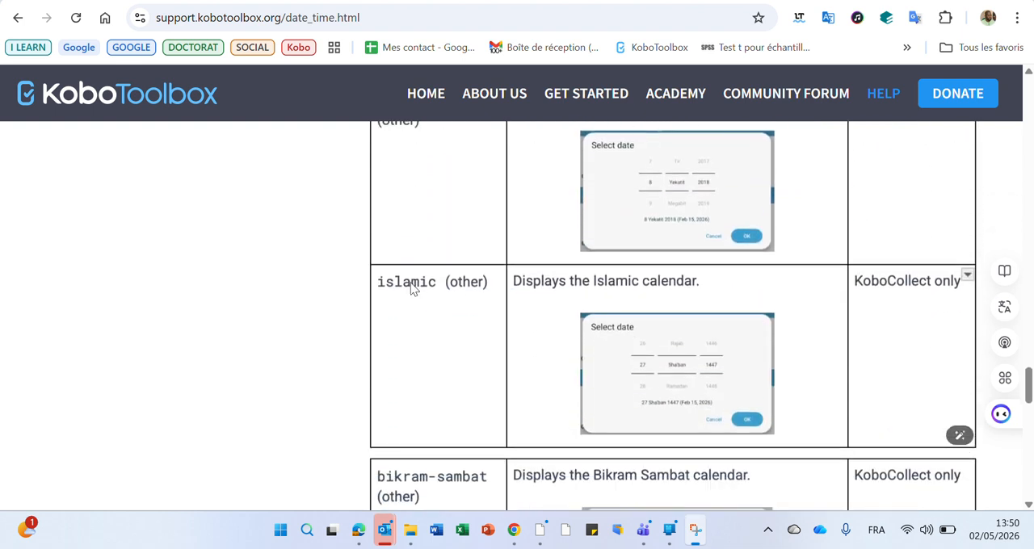
pyautogui.click(412, 284)
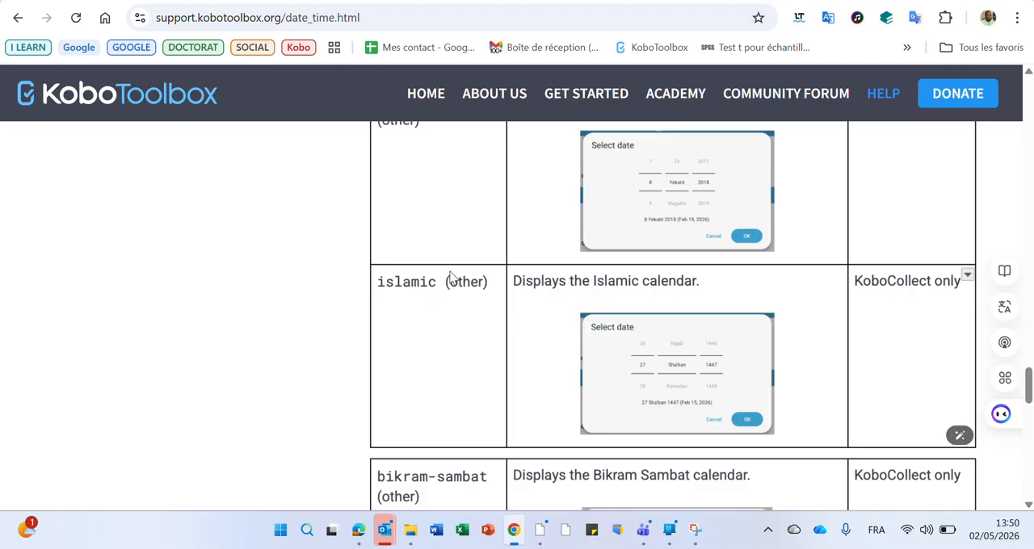
# Back in the form editor, close the preview, set the Date de naissance advanced appearance to other with the value islamic, and save.
pyautogui.click(772, 2)
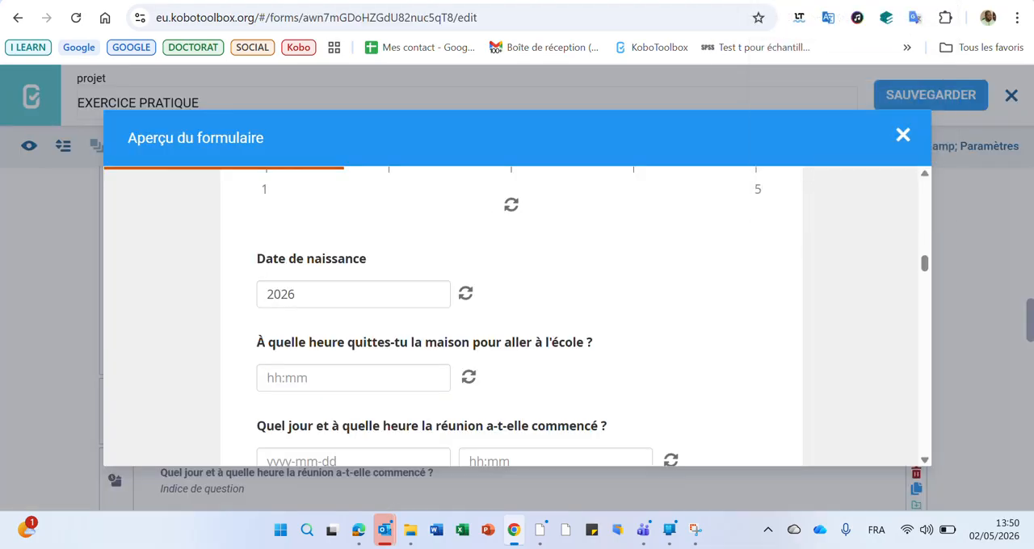
pyautogui.click(904, 136)
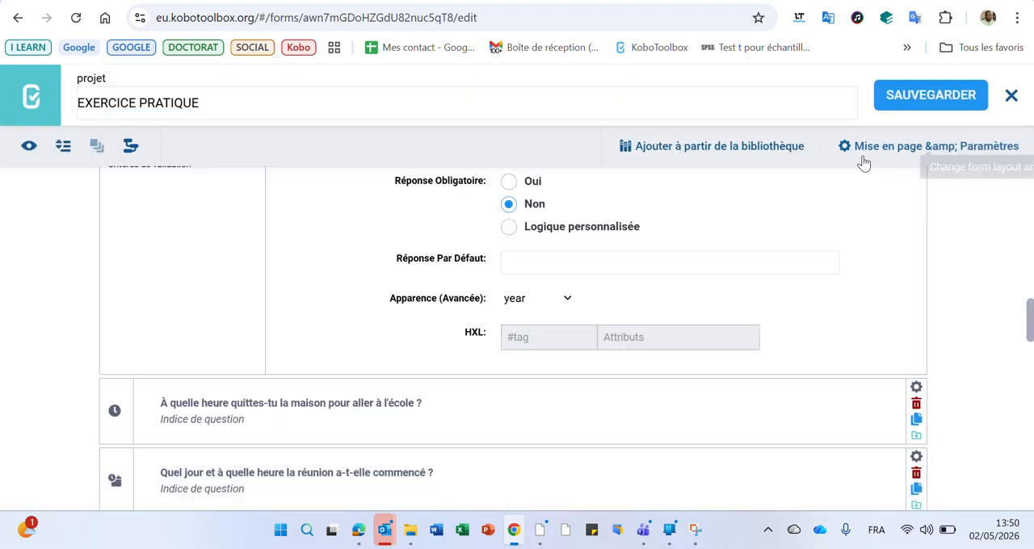
pyautogui.click(569, 298)
pyautogui.click(553, 372)
pyautogui.click(606, 305)
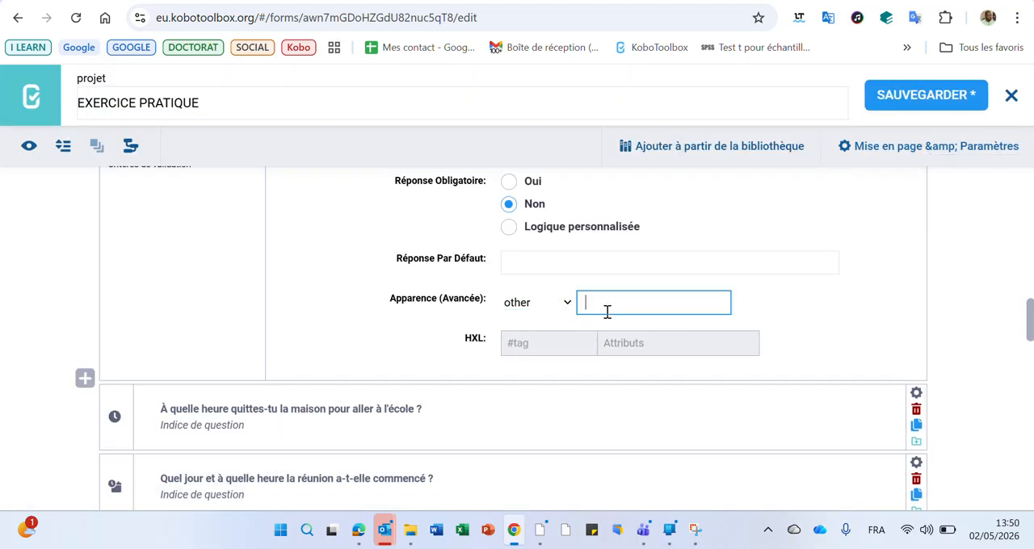
pyautogui.write('islamic')
pyautogui.click(966, 94)
# Switch back to the date and time help article and review the remaining calendar appearances, from bikram-sambat to buddhist.
pyautogui.click(799, 1)
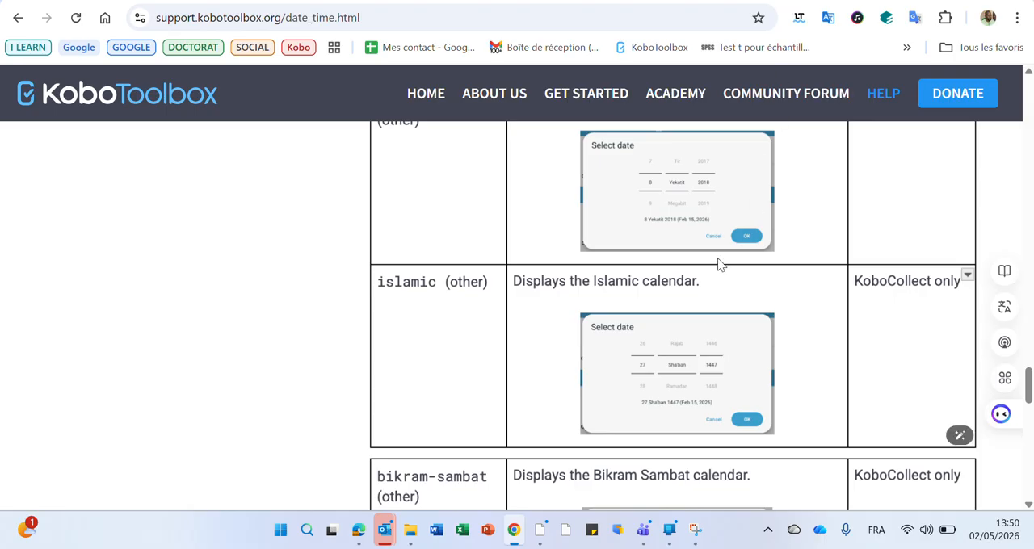
pyautogui.scroll(-3, 723, 263)
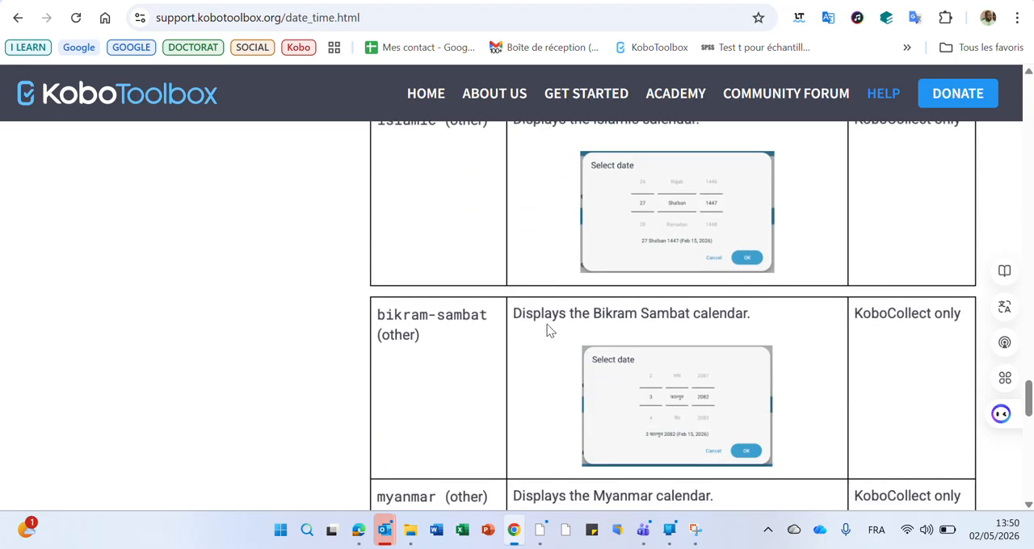
pyautogui.scroll(-4, 548, 330)
pyautogui.scroll(-2, 548, 329)
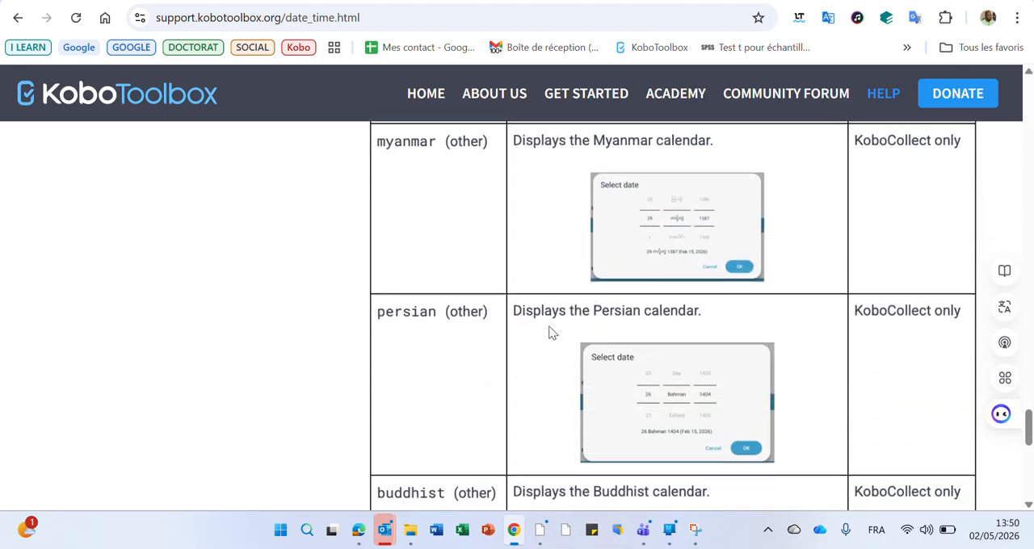
pyautogui.scroll(-3, 466, 262)
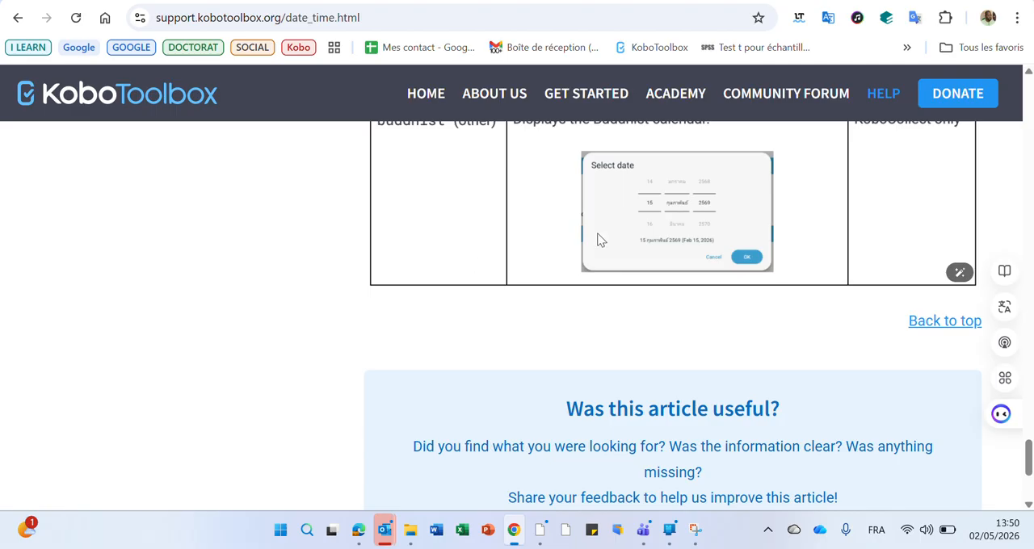
pyautogui.scroll(15, 561, 219)
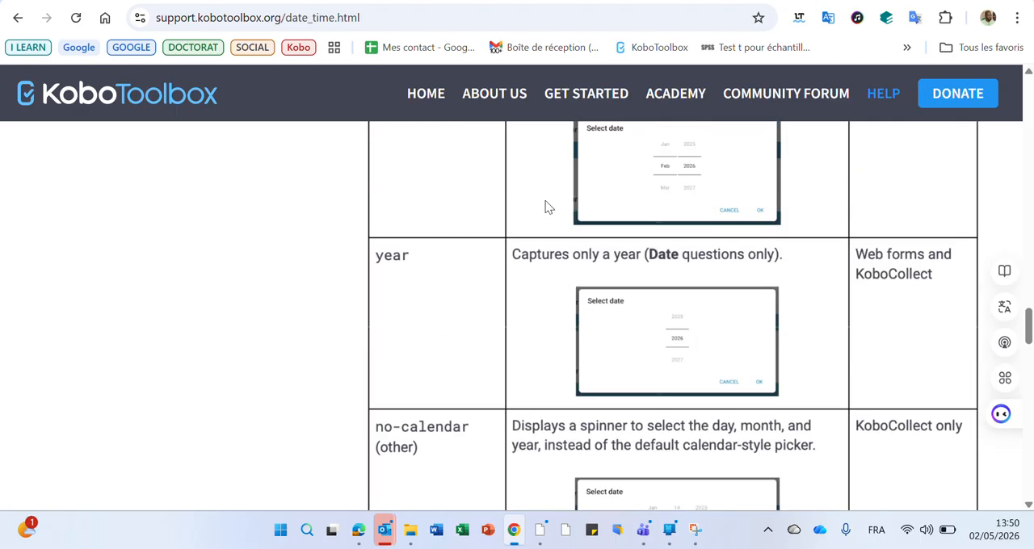
# Return to the form editor, set the advanced appearance of the Prendre une photo du logement question to signature, and save the form.
pyautogui.click(430, 3)
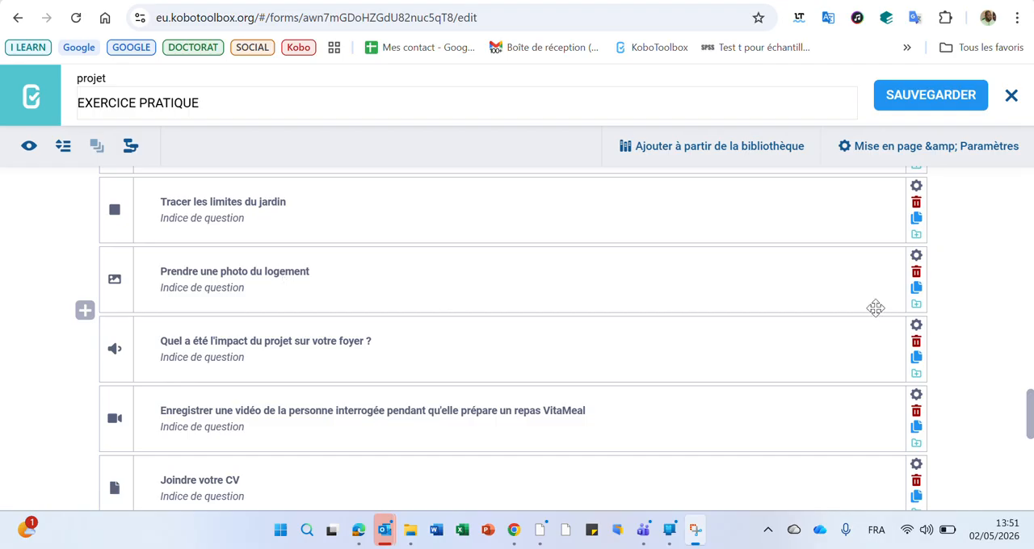
pyautogui.click(917, 260)
pyautogui.scroll(-3, 784, 381)
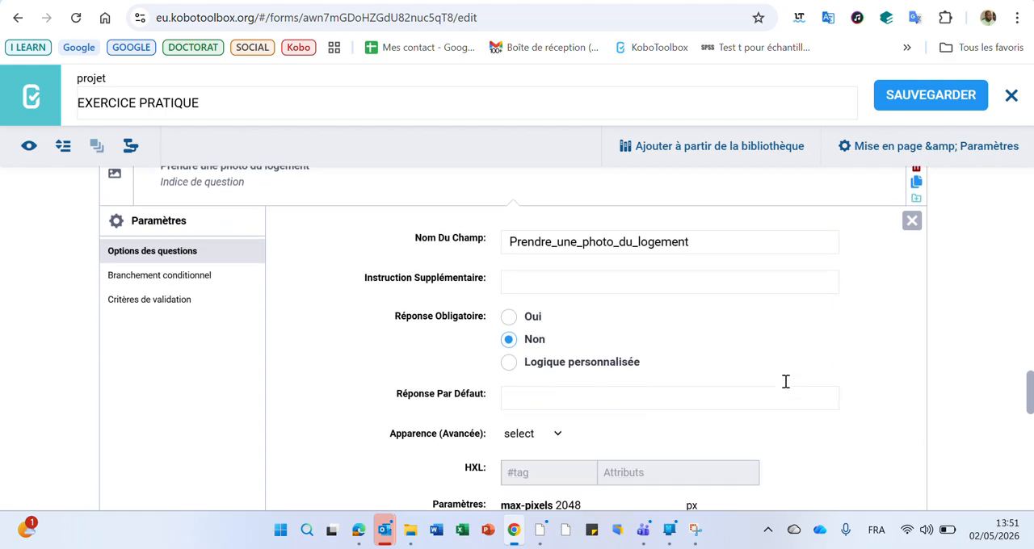
pyautogui.click(558, 298)
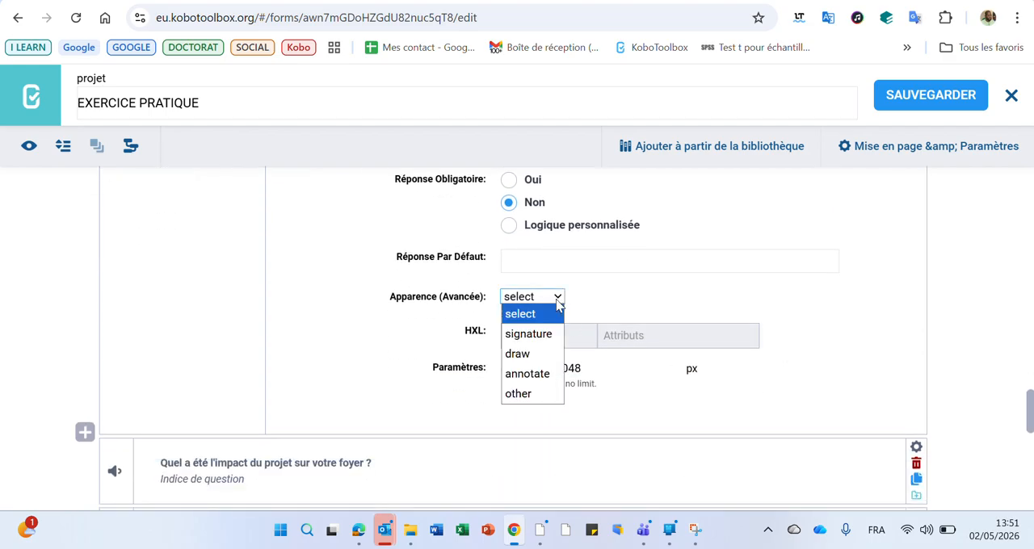
pyautogui.click(532, 336)
pyautogui.click(905, 100)
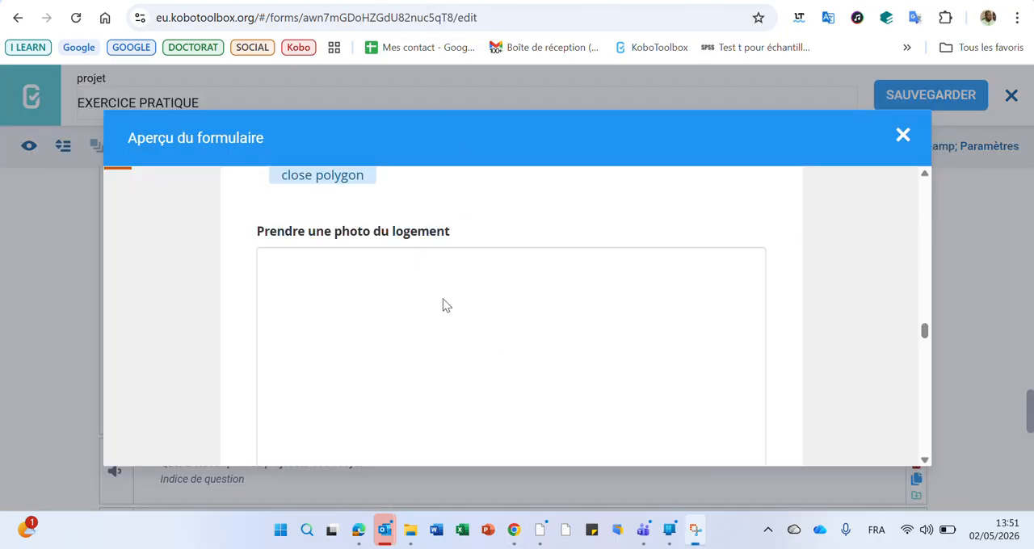
# Test the signature field of Prendre une photo du logement by drawing a freehand signature in the form preview, and close the preview.
pyautogui.moveTo(419, 353)
pyautogui.mouseDown()
pyautogui.moveTo(429, 316)
pyautogui.moveTo(357, 418)
pyautogui.mouseUp()
pyautogui.moveTo(453, 429); pyautogui.dragTo(731, 370)
pyautogui.moveTo(563, 353)
pyautogui.mouseDown()
pyautogui.moveTo(638, 382)
pyautogui.moveTo(575, 387)
pyautogui.moveTo(615, 324)
pyautogui.mouseUp()
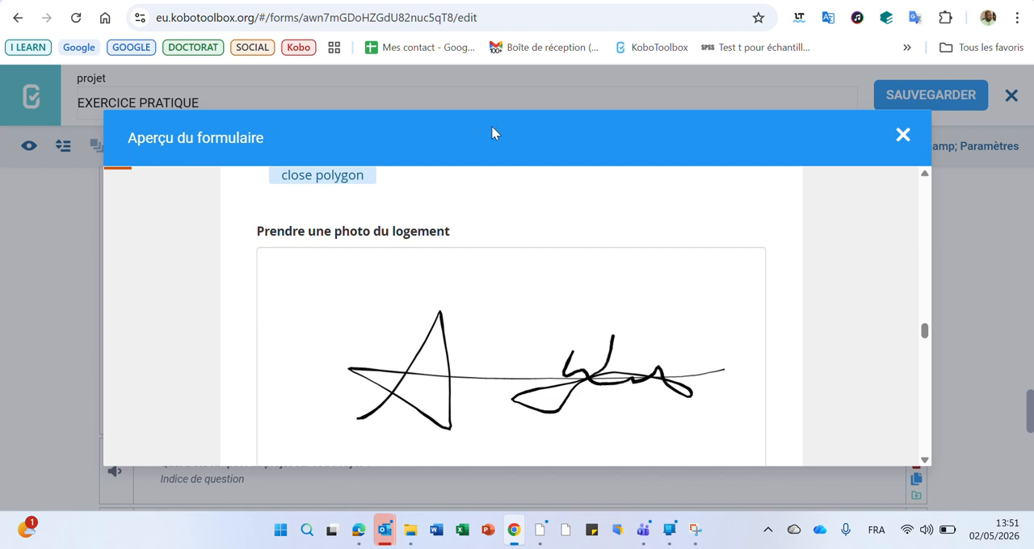
pyautogui.press('Escape')
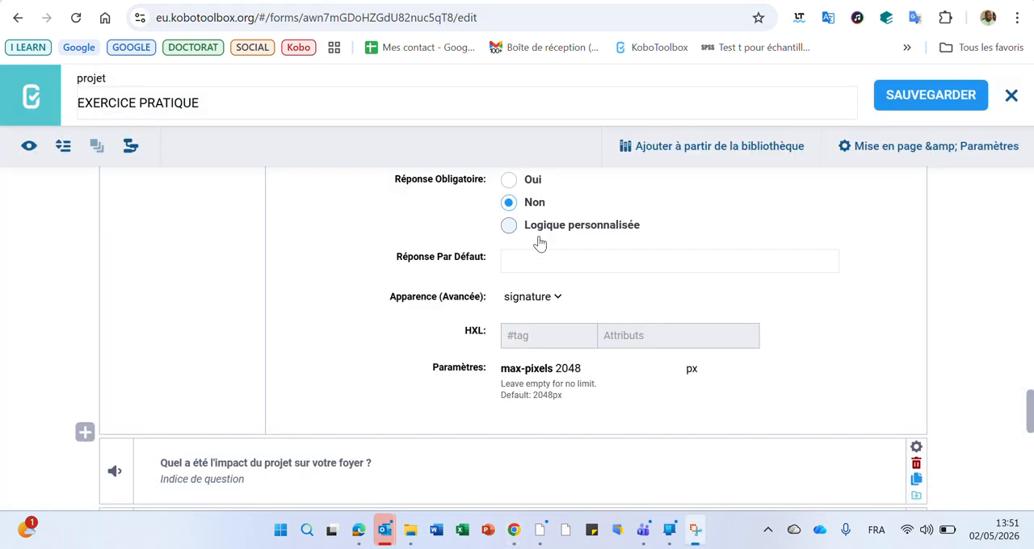
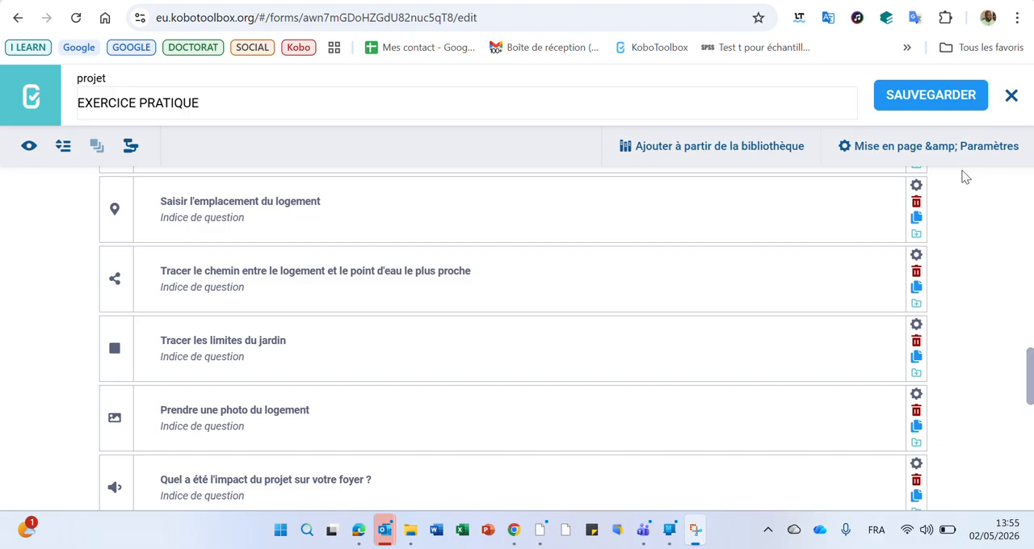
# Save the form, test the Saisir l'emplacement du logement question in the preview by placing a point on the map, and close the preview.
pyautogui.click(914, 103)
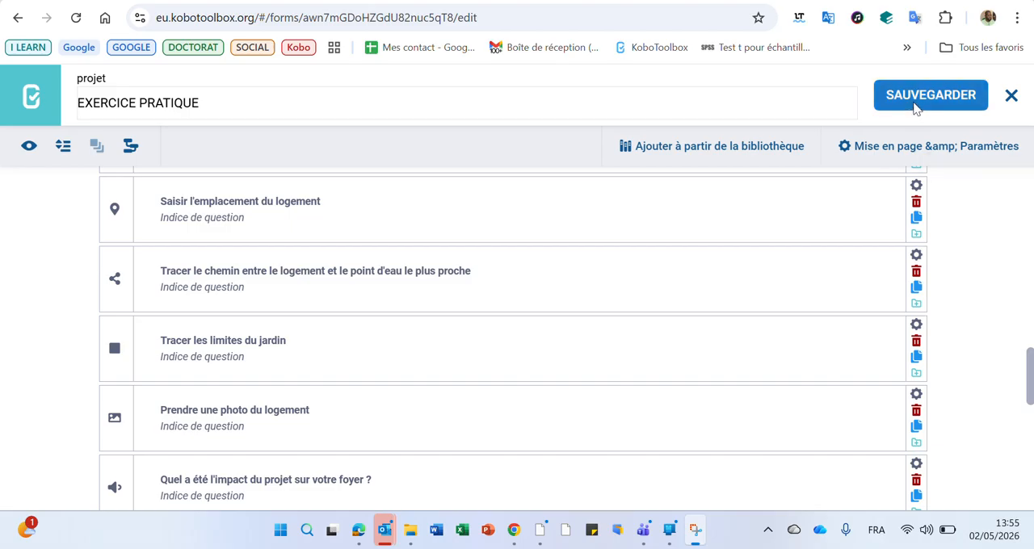
pyautogui.click(918, 104)
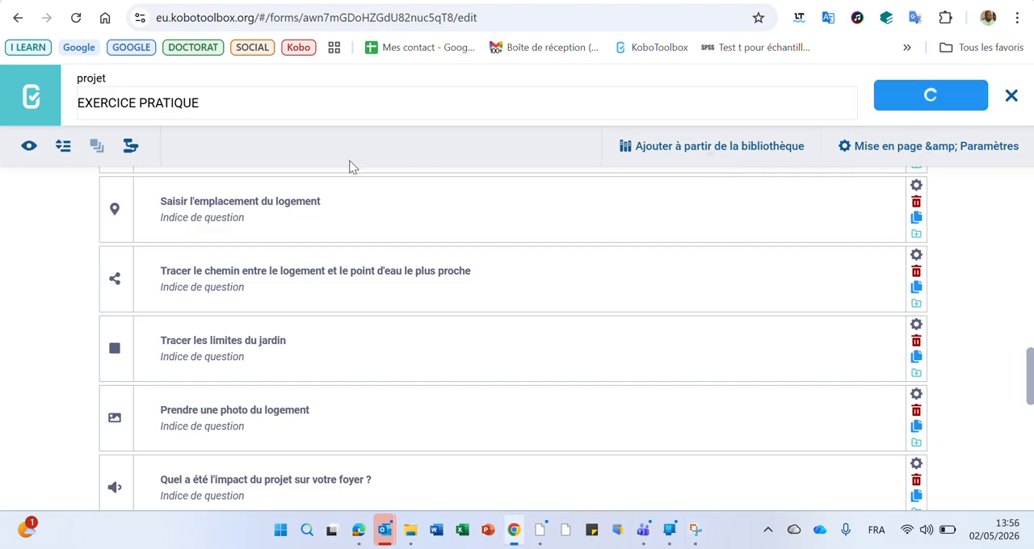
pyautogui.click(29, 146)
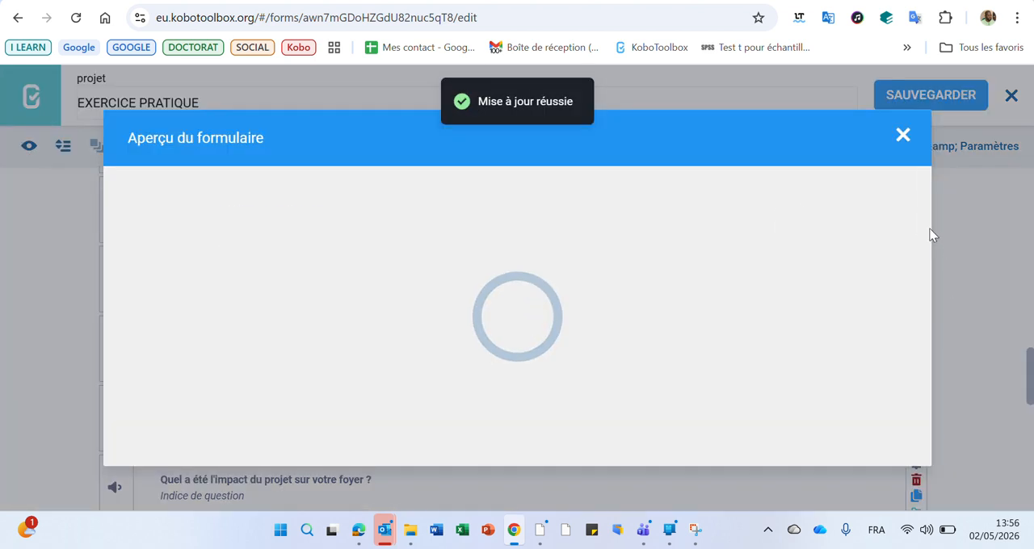
pyautogui.scroll(-5, 927, 220)
pyautogui.moveTo(928, 220); pyautogui.dragTo(946, 273)
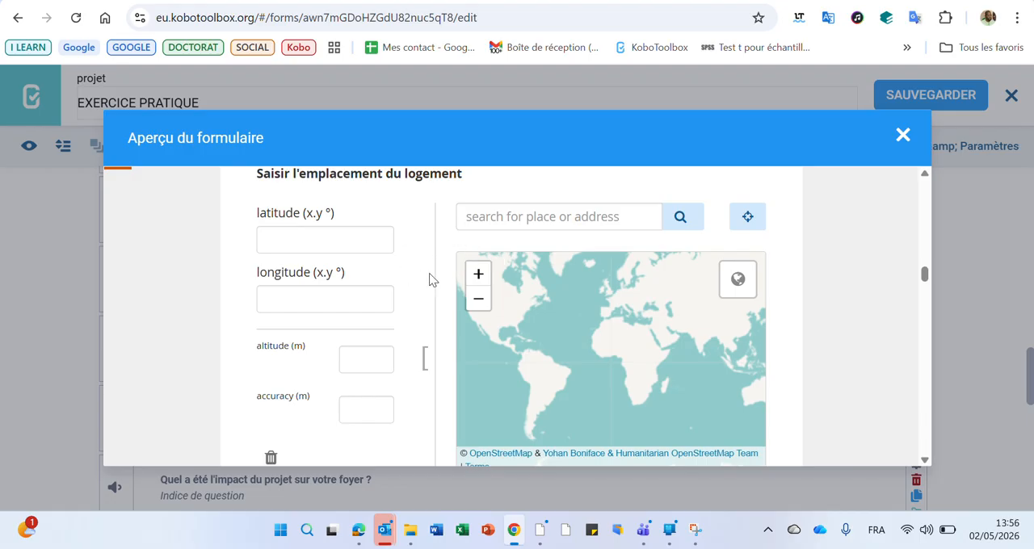
pyautogui.click(583, 317)
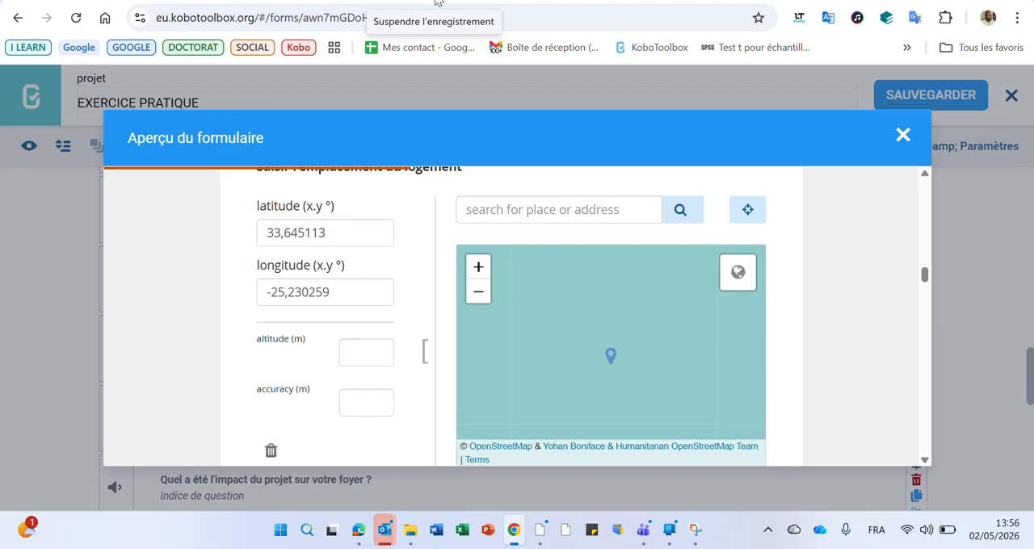
pyautogui.press('Escape')
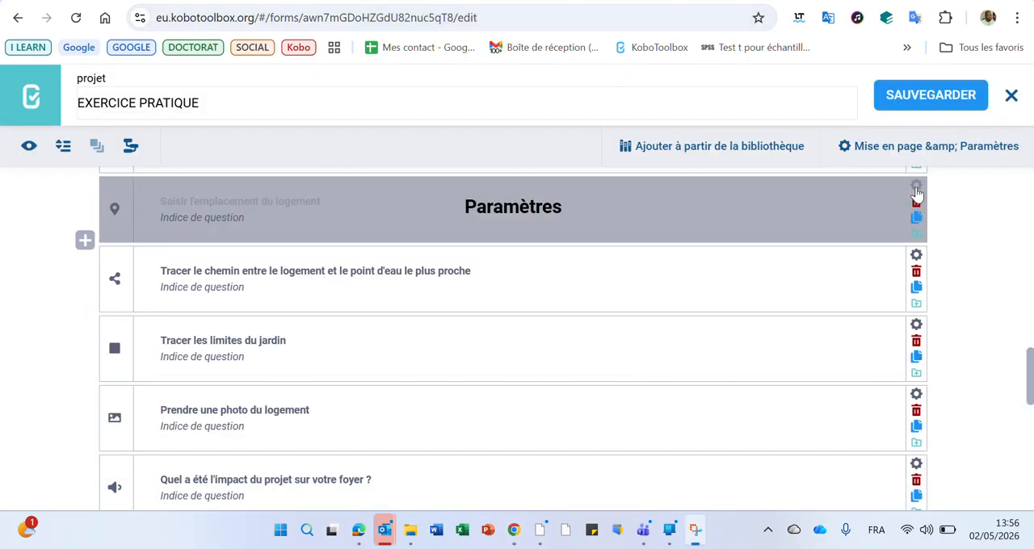
# Open the settings of Saisir l'emplacement du logement, and review the default appearances of point, line and area questions in the GPS help article.
pyautogui.click(917, 192)
pyautogui.scroll(-3, 711, 296)
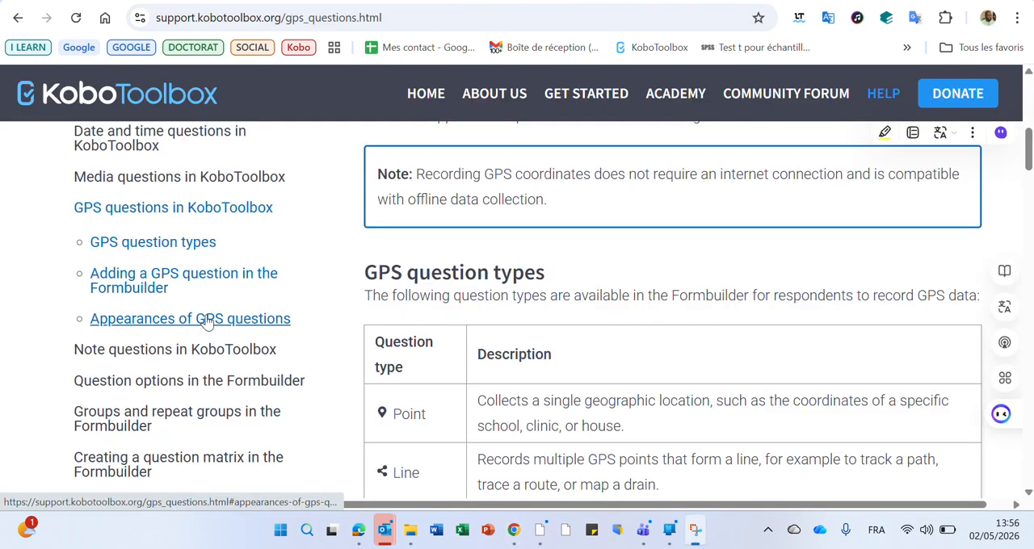
pyautogui.click(164, 322)
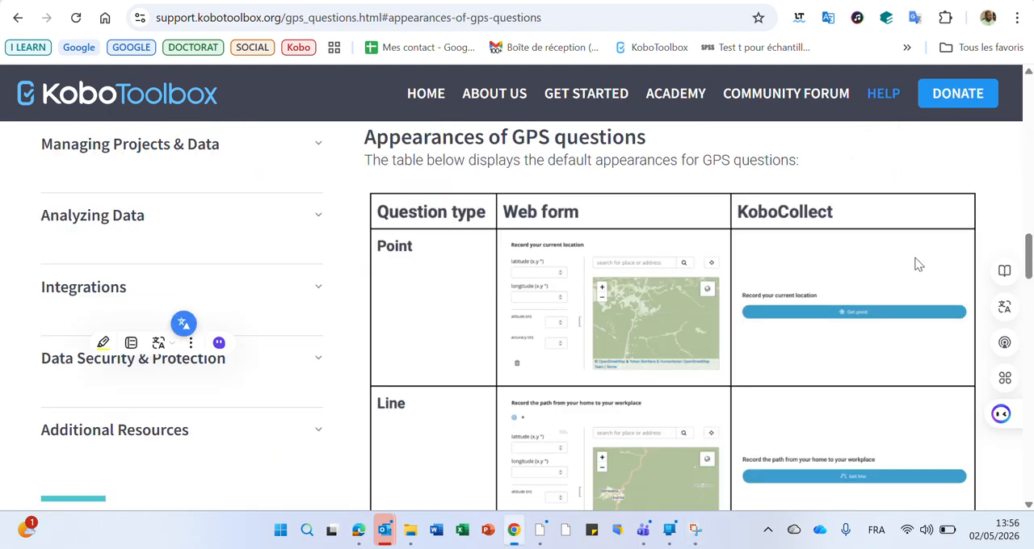
pyautogui.moveTo(1029, 254); pyautogui.dragTo(1031, 259)
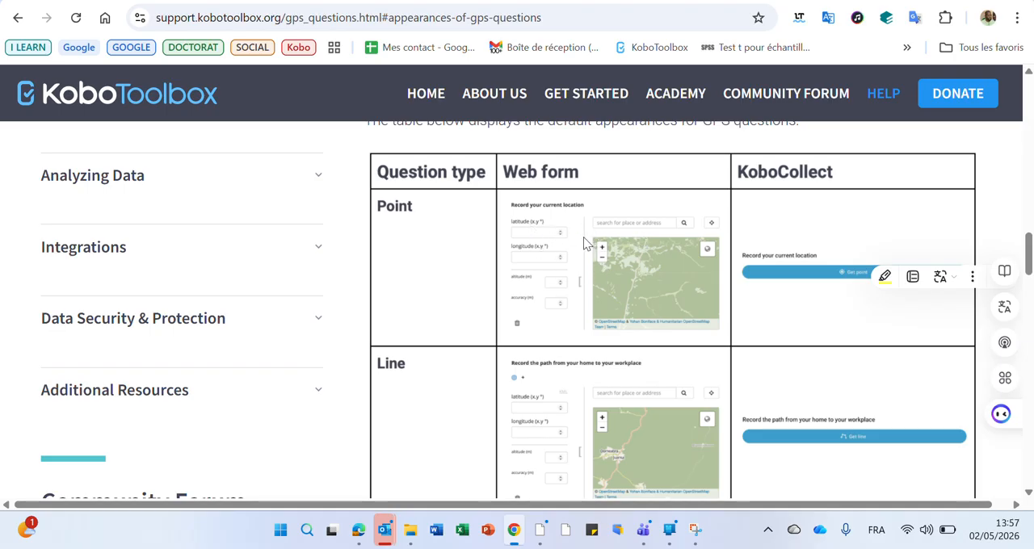
pyautogui.scroll(-1, 830, 233)
pyautogui.scroll(-1, 830, 232)
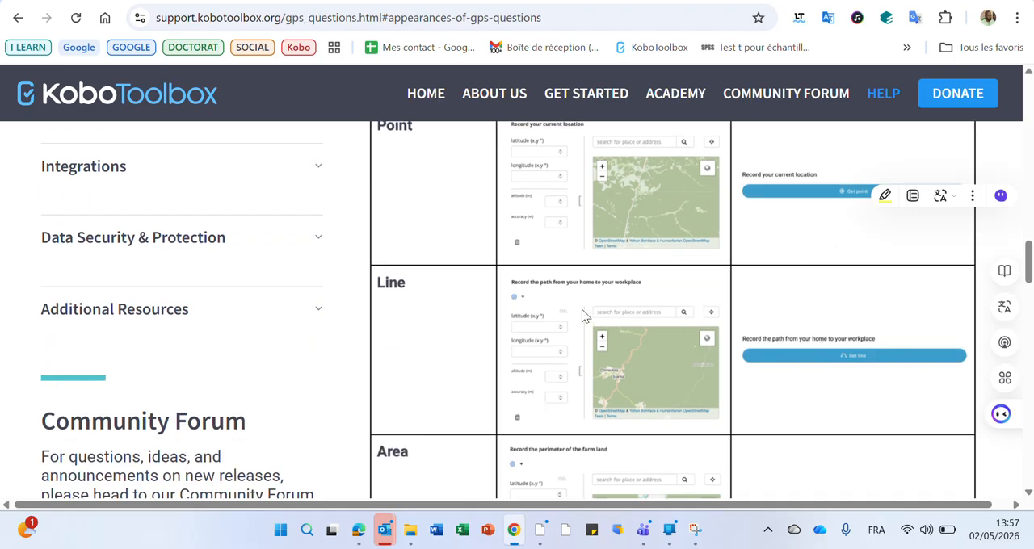
pyautogui.scroll(-3, 865, 338)
pyautogui.scroll(-12, 866, 331)
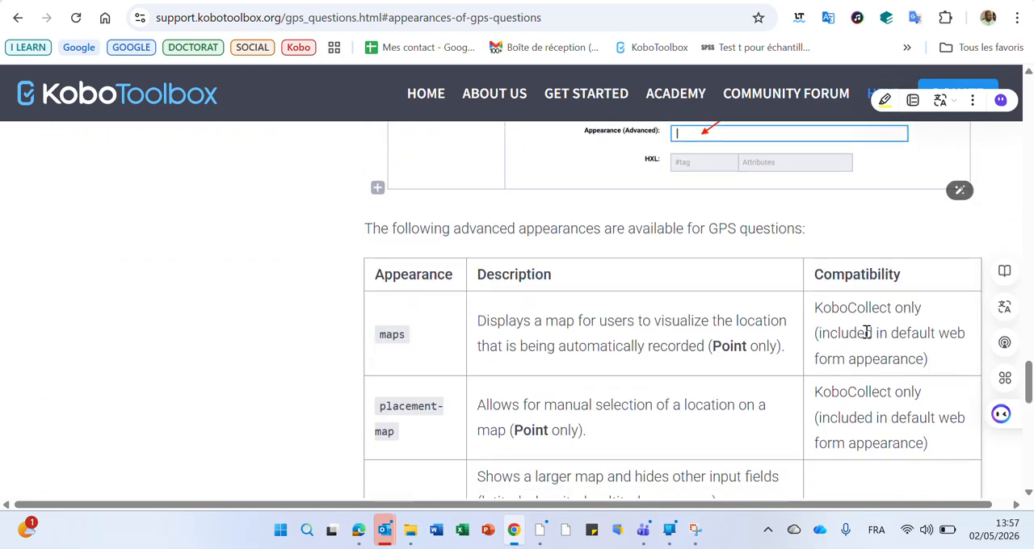
# Copy the hide-input value from the GPS help article's advanced appearances table, and review the maps and placement-map entries.
pyautogui.scroll(-2, 866, 338)
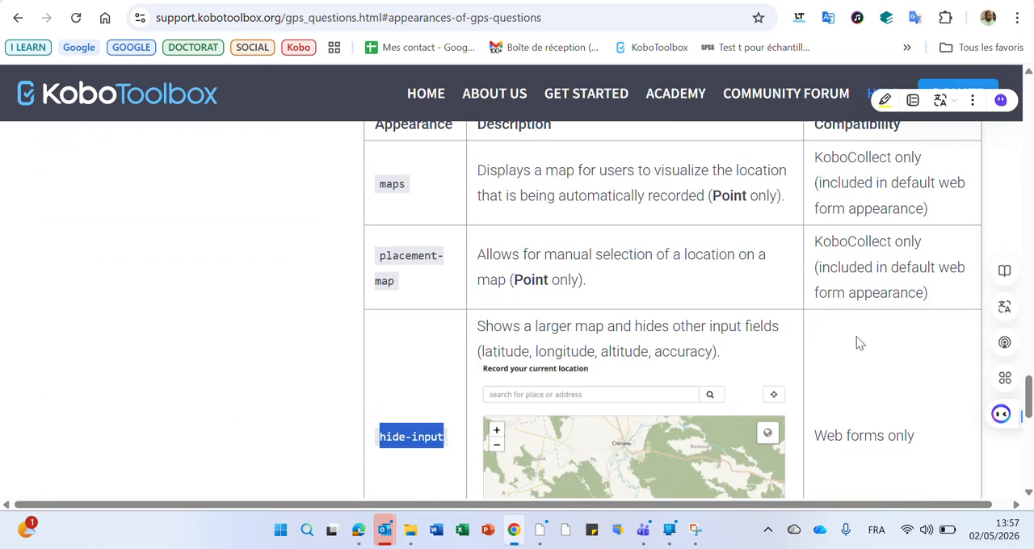
pyautogui.click(412, 437)
pyautogui.scroll(-2, 418, 431)
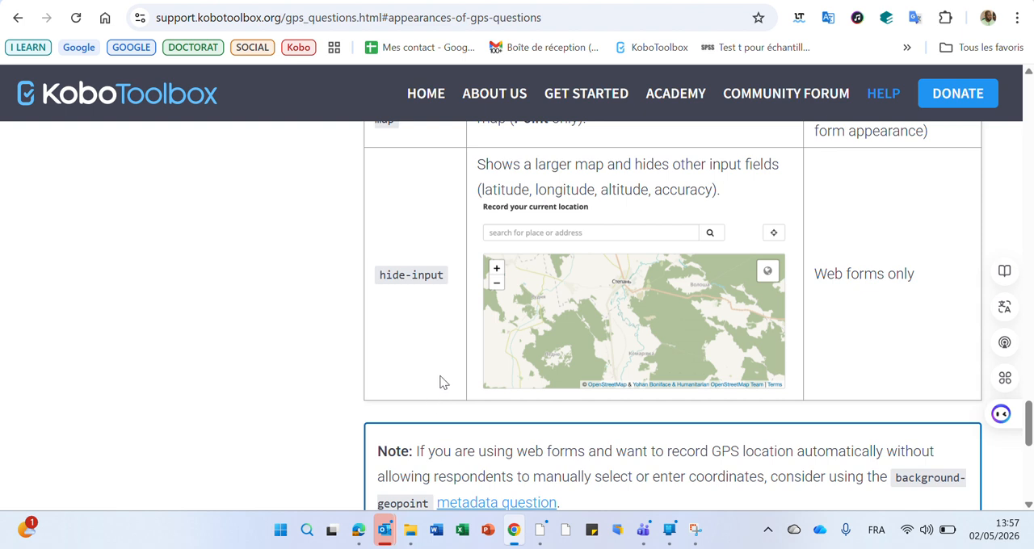
pyautogui.scroll(1, 432, 352)
pyautogui.scroll(1, 432, 352)
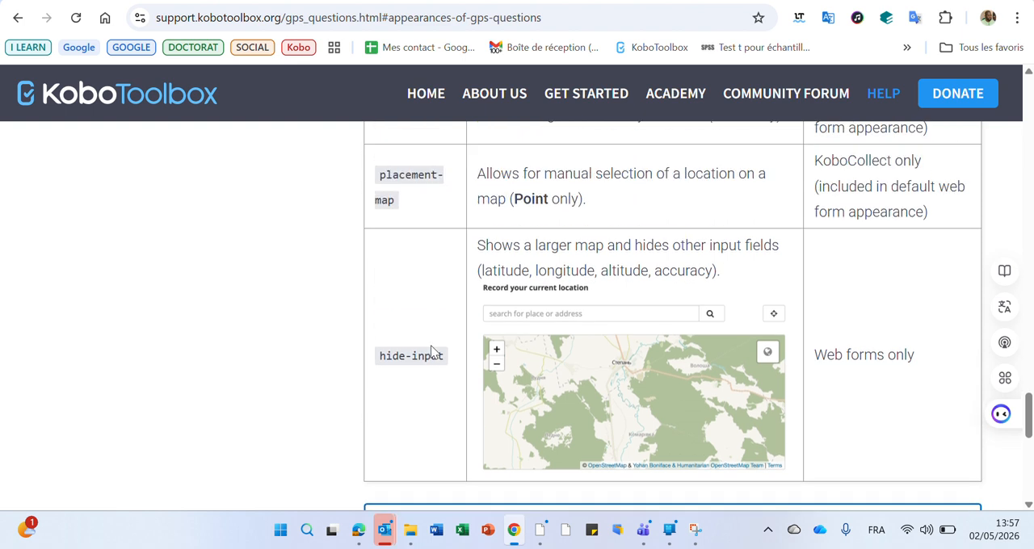
pyautogui.scroll(1, 404, 215)
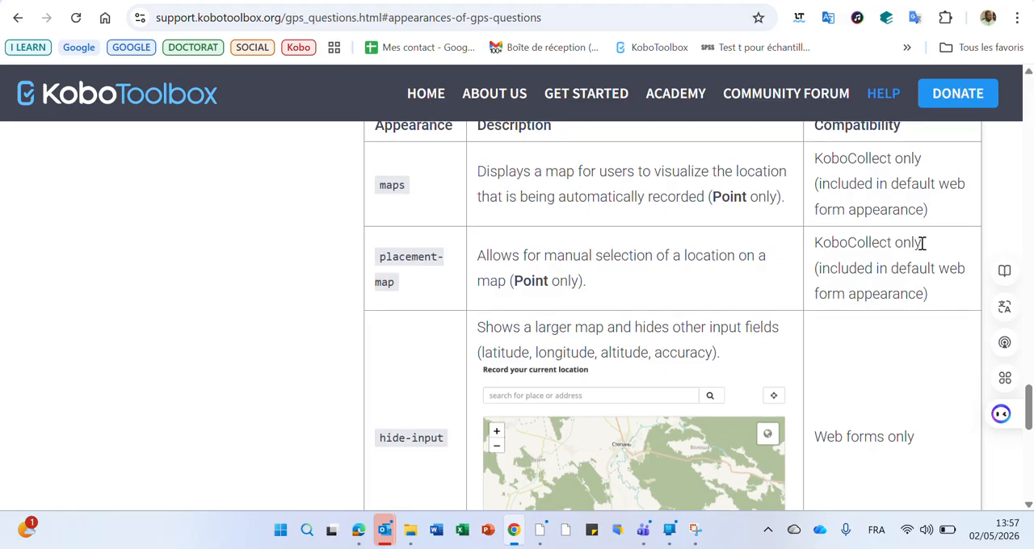
pyautogui.scroll(1, 920, 241)
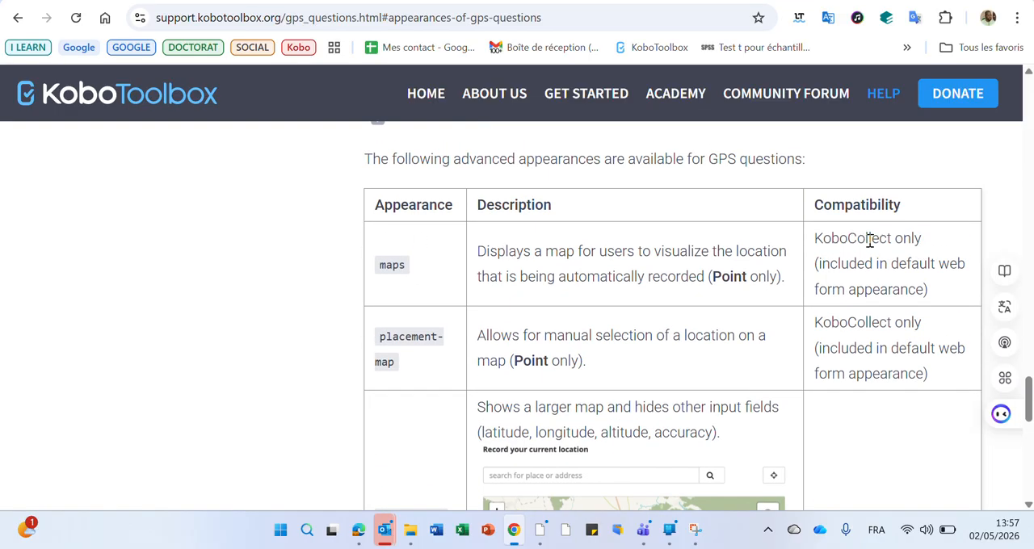
# Return to the form editor, set the advanced appearance of Saisir l'emplacement du logement to hide-input, and save the form.
pyautogui.click(735, 1)
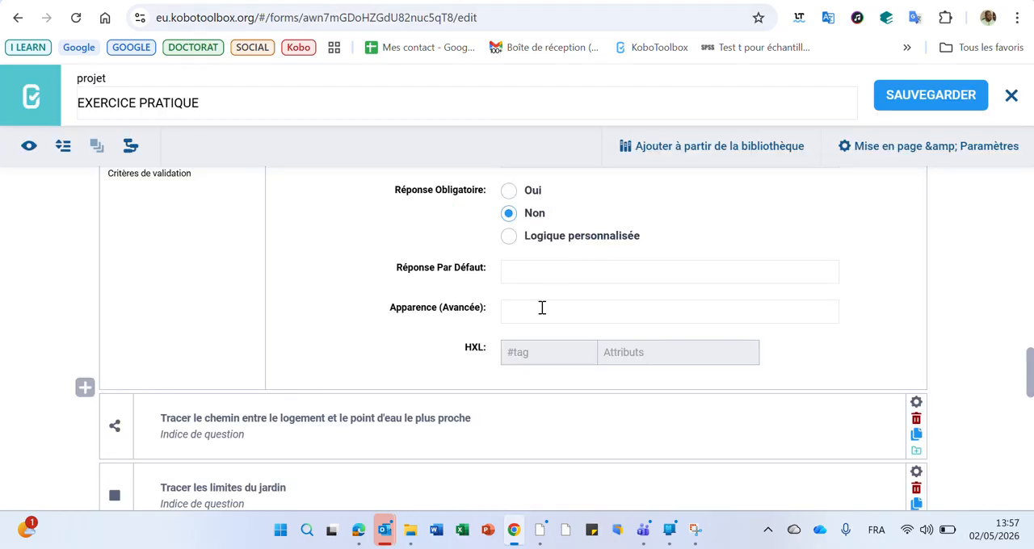
pyautogui.scroll(1, 507, 308)
pyautogui.click(521, 391)
pyautogui.write('hide-input')
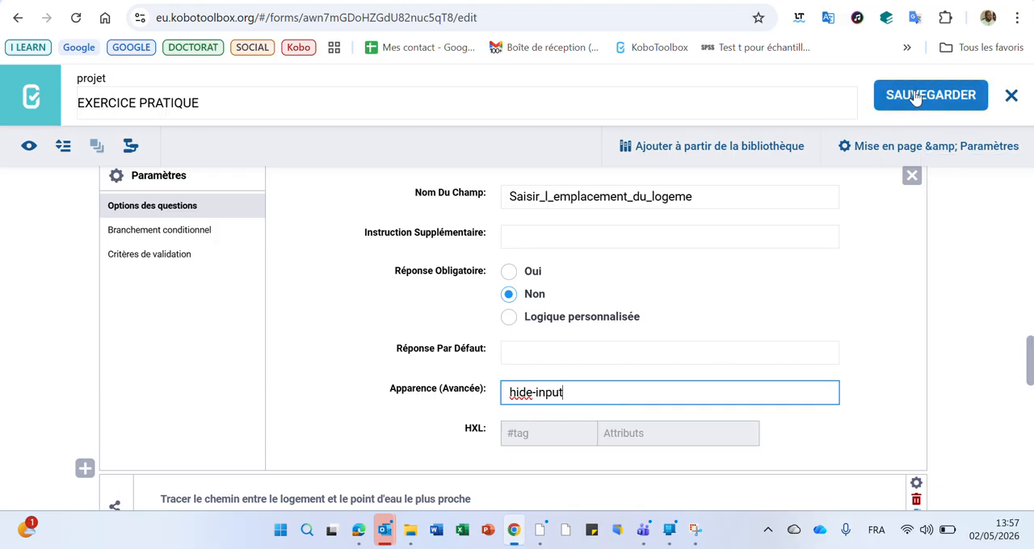
pyautogui.click(930, 94)
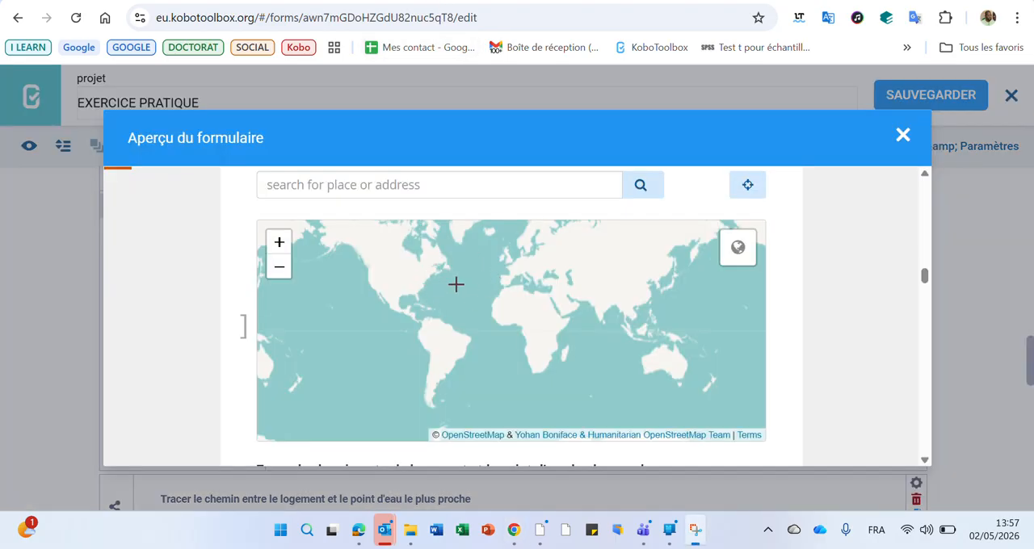
# Test the enlarged map of the location question in the form preview by placing a point on it.
pyautogui.click(517, 312)
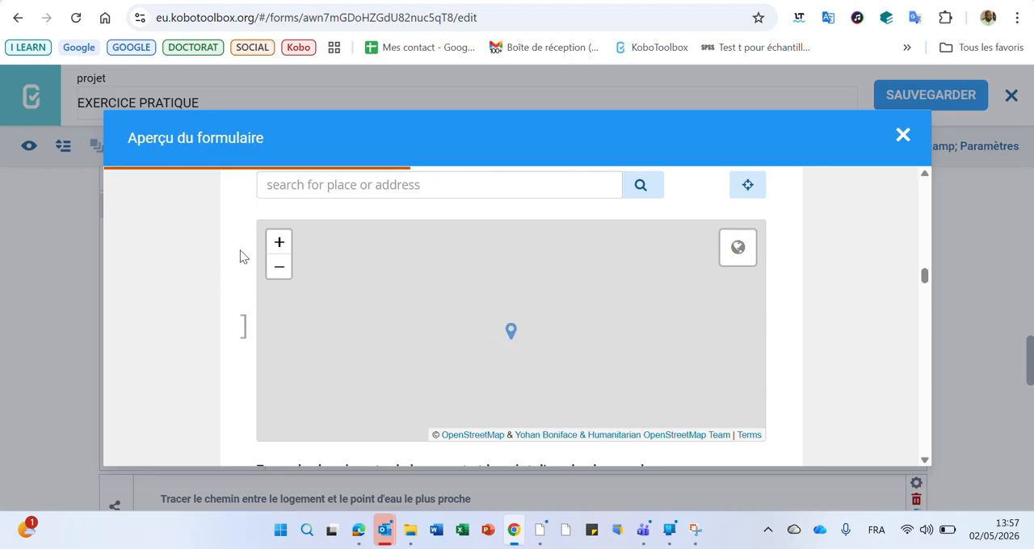
pyautogui.scroll(-3, 245, 317)
pyautogui.scroll(3, 296, 353)
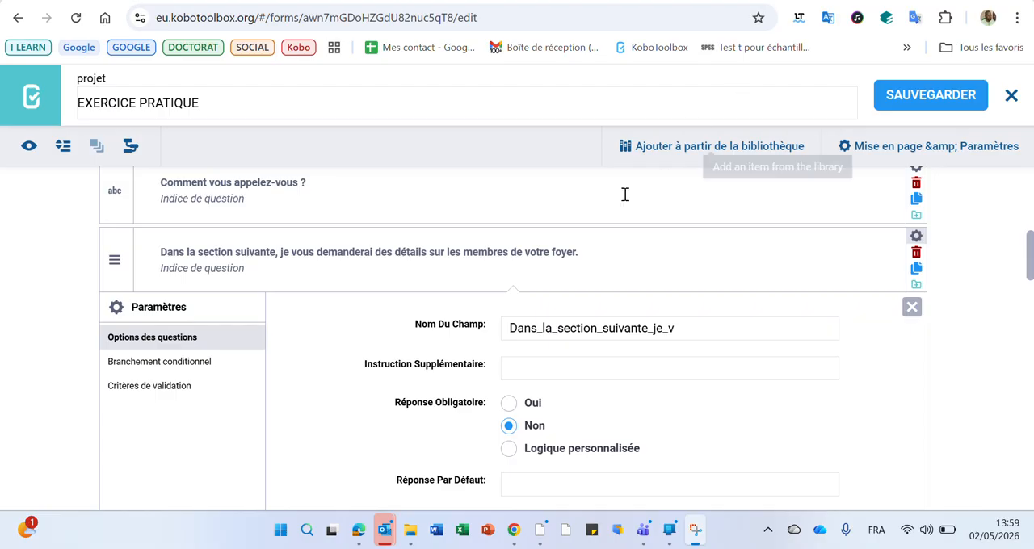
# Reopen the settings of the note question starting with Dans la section suivante, and review its question options.
pyautogui.click(916, 237)
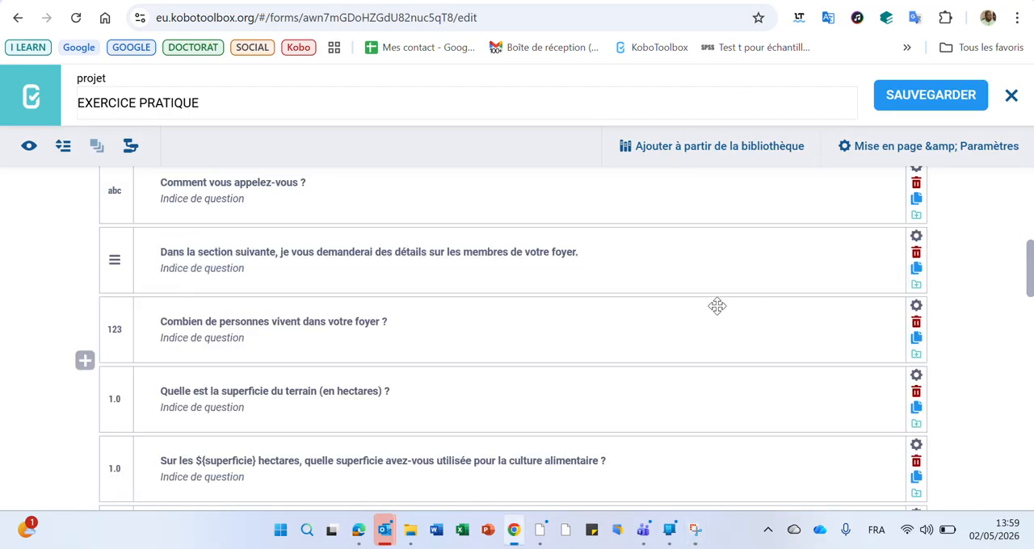
pyautogui.click(916, 237)
pyautogui.scroll(-2, 722, 321)
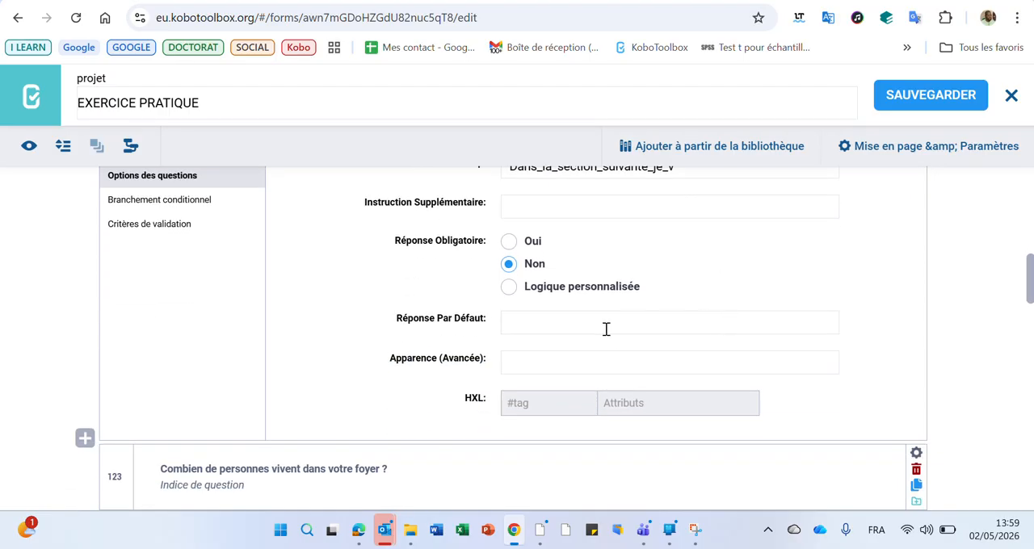
pyautogui.scroll(1, 563, 360)
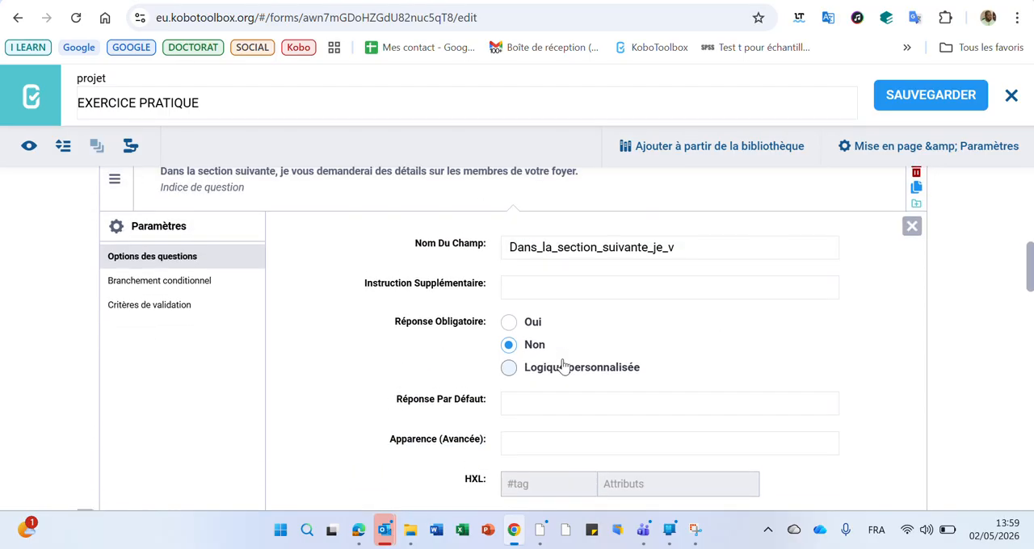
# Switch to the help site, open the note questions article, and review the text styling features in its appearances section.
pyautogui.click(792, 2)
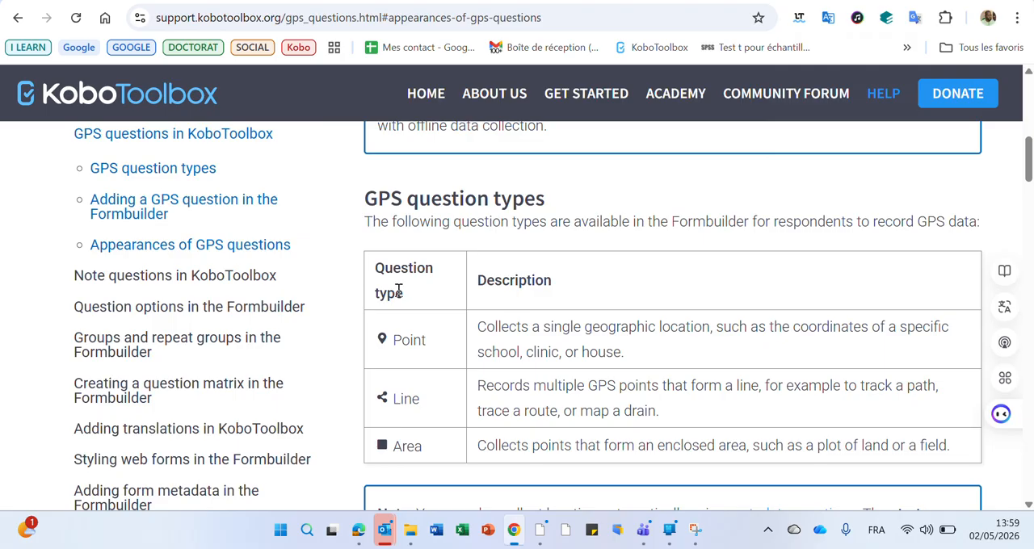
pyautogui.click(179, 287)
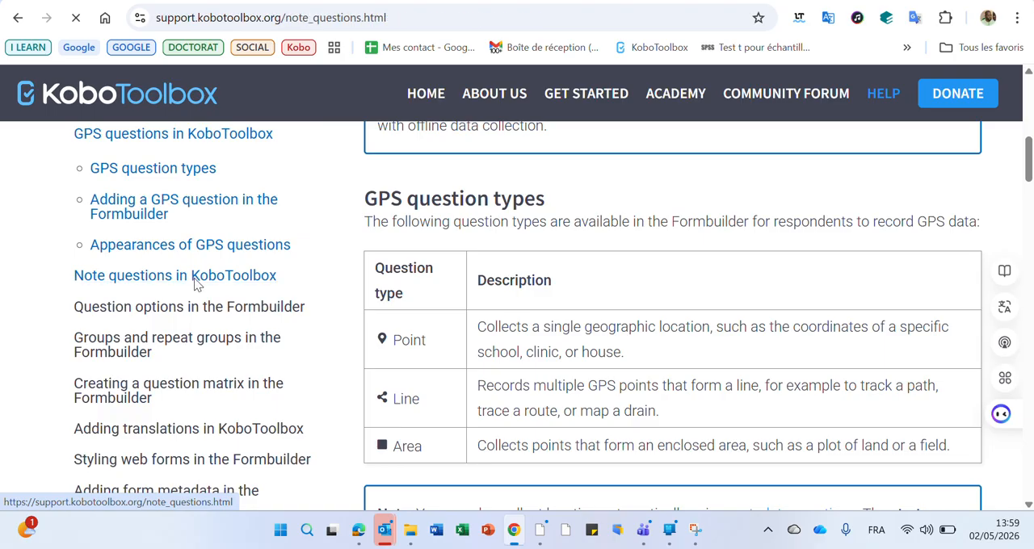
pyautogui.scroll(-3, 489, 303)
pyautogui.scroll(-3, 489, 303)
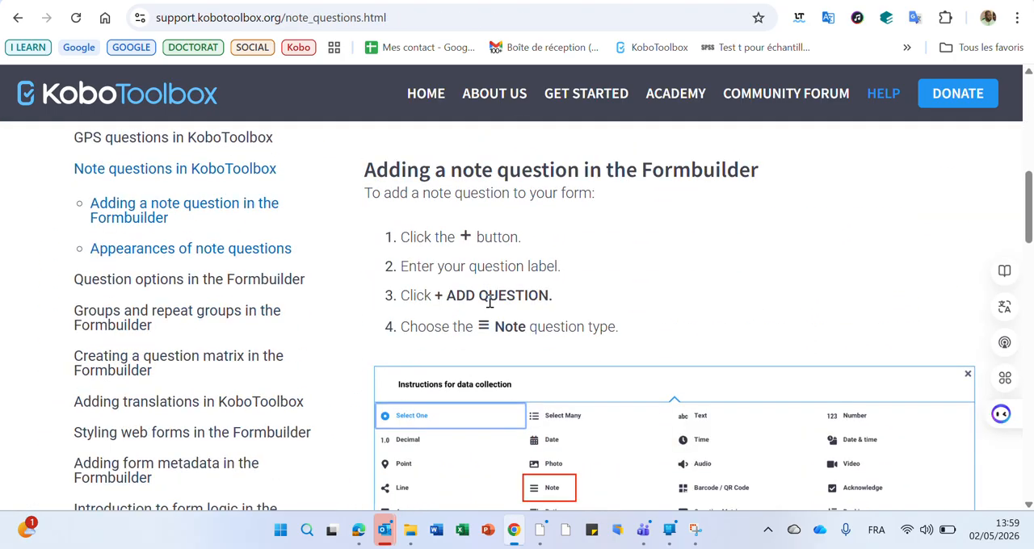
pyautogui.click(214, 250)
pyautogui.scroll(-4, 695, 335)
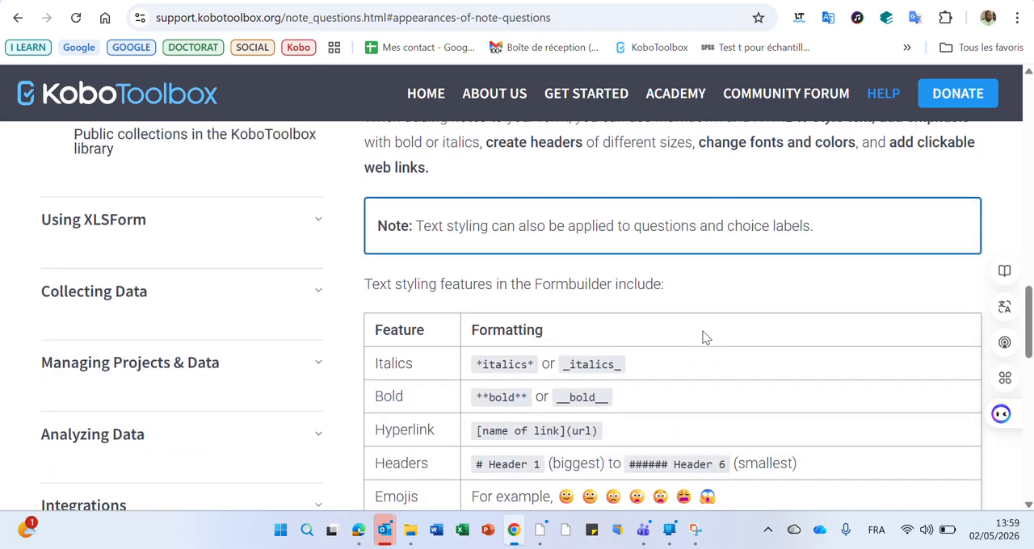
pyautogui.scroll(-1, 695, 335)
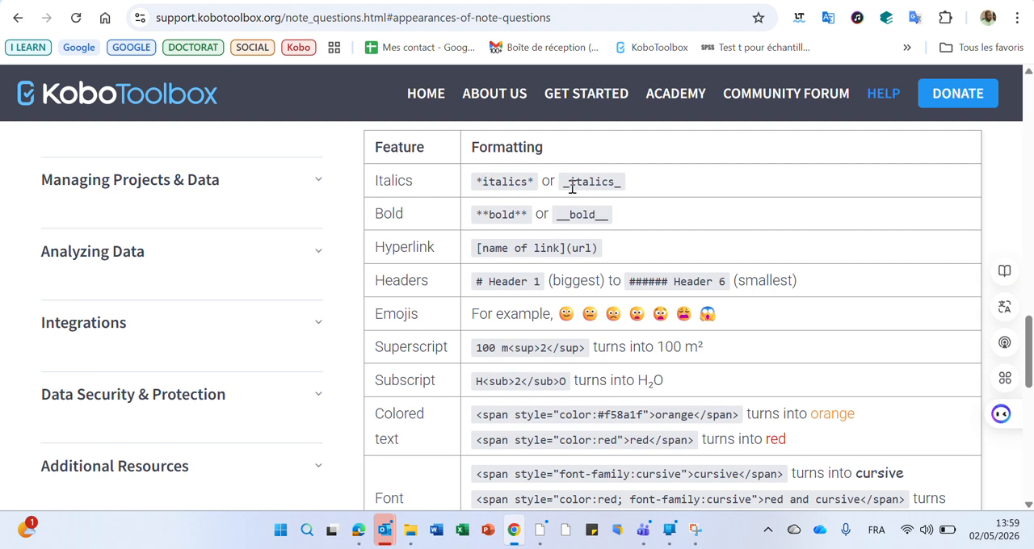
# Return to the form editor, italicize the Dans la section suivante note label by enclosing it in asterisks, save, and preview the form.
pyautogui.click(774, 1)
pyautogui.scroll(1, 813, 270)
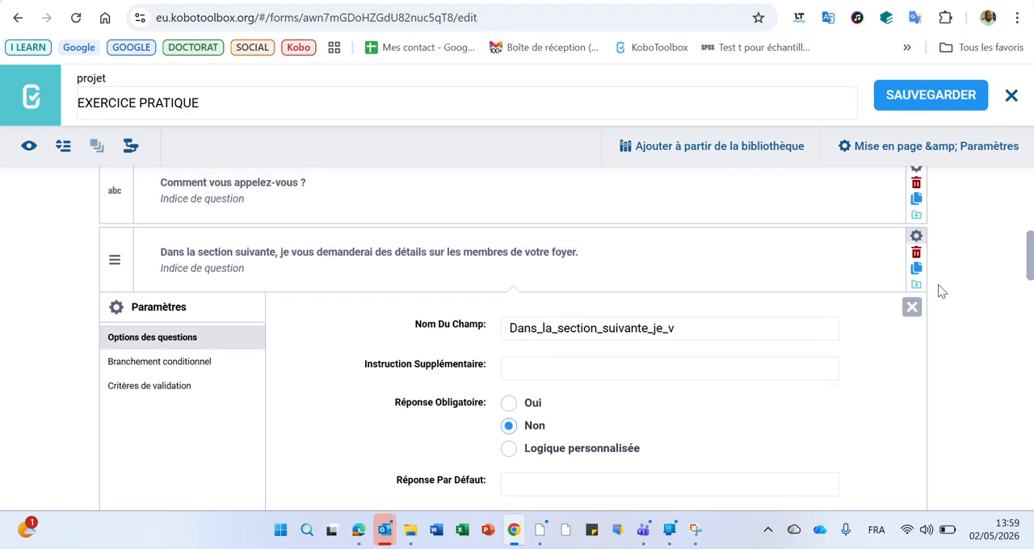
pyautogui.click(587, 253)
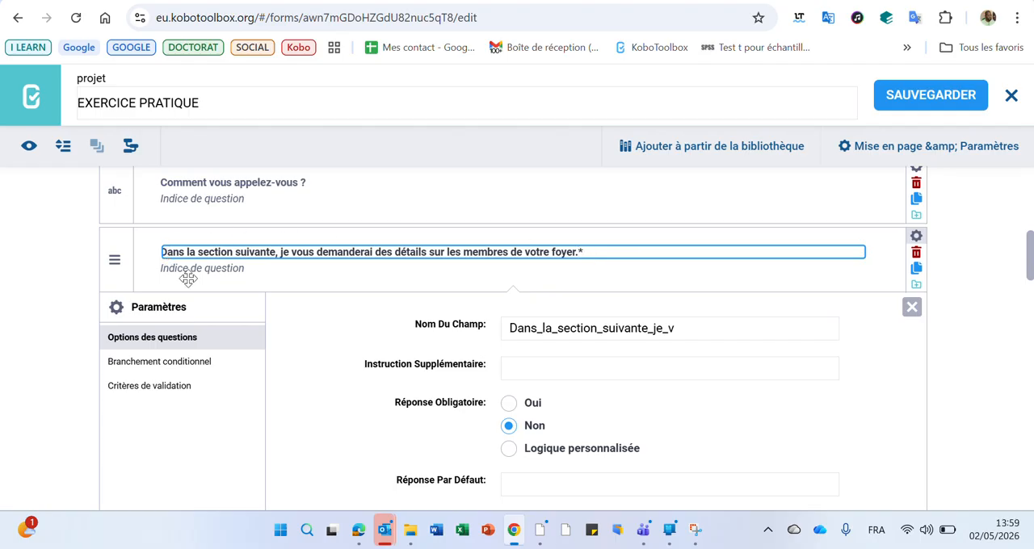
pyautogui.write('*')
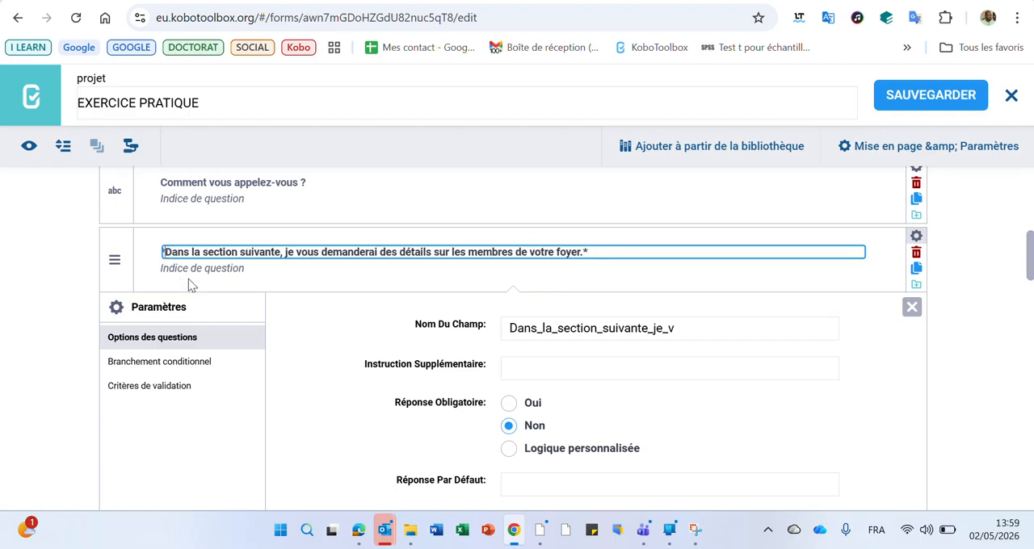
pyautogui.click(924, 97)
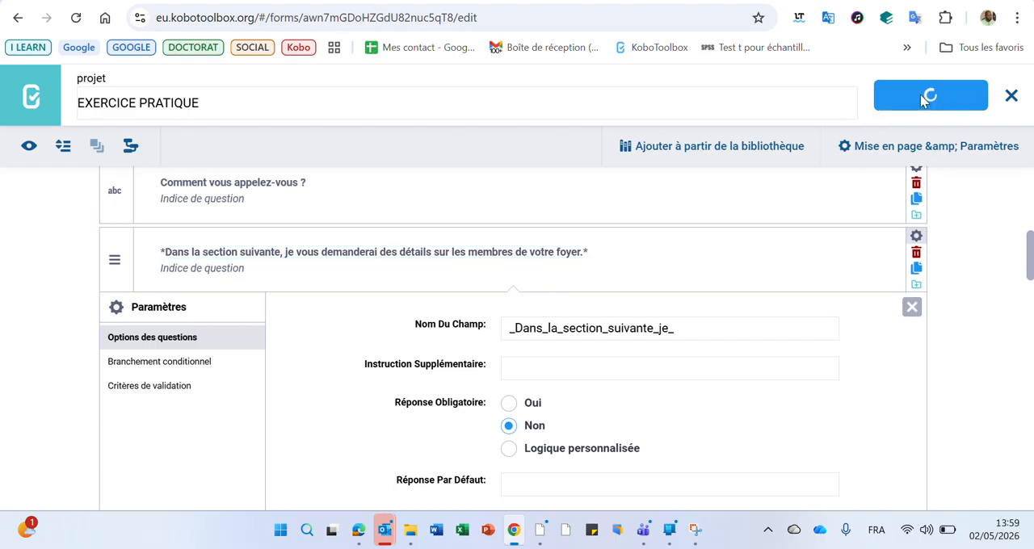
pyautogui.click(30, 147)
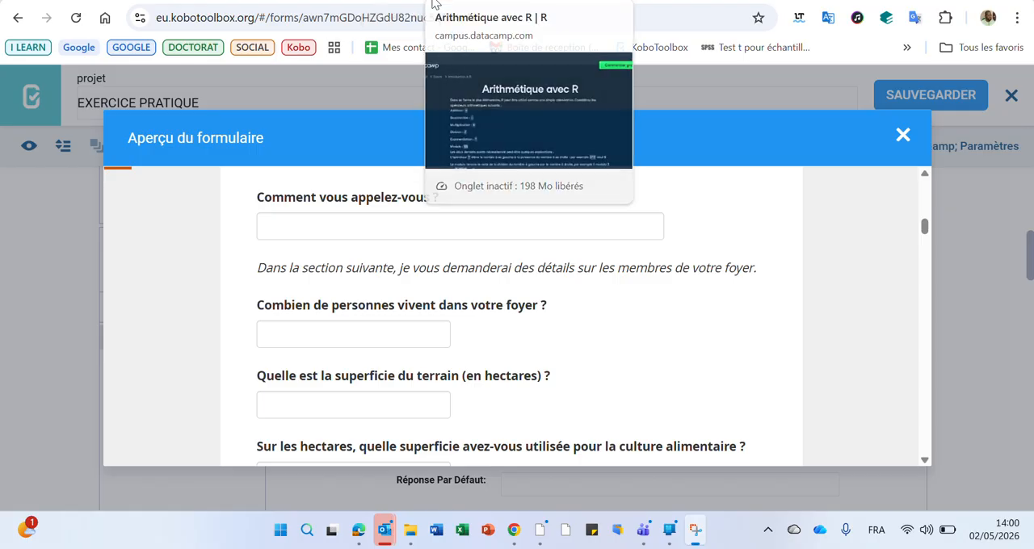
# Check the header syntax in the note help article, prefix the note label with # in the form editor, save, and preview the form.
pyautogui.click(434, 4)
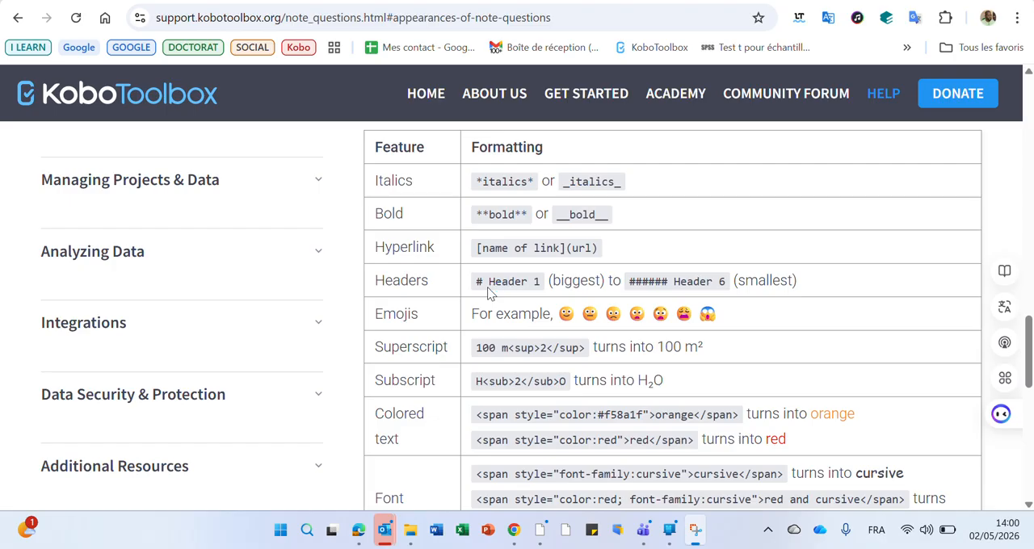
pyautogui.click(428, 4)
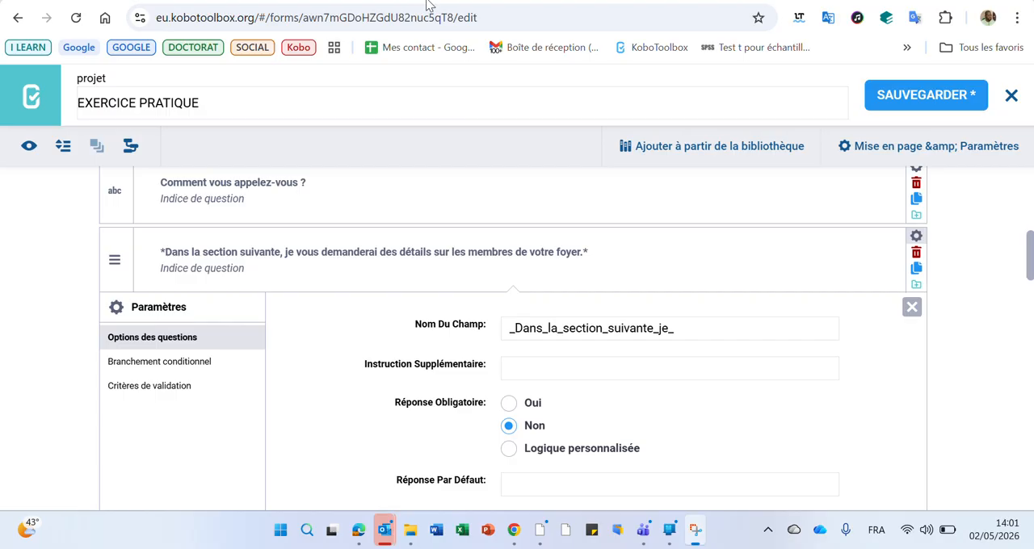
pyautogui.write('#')
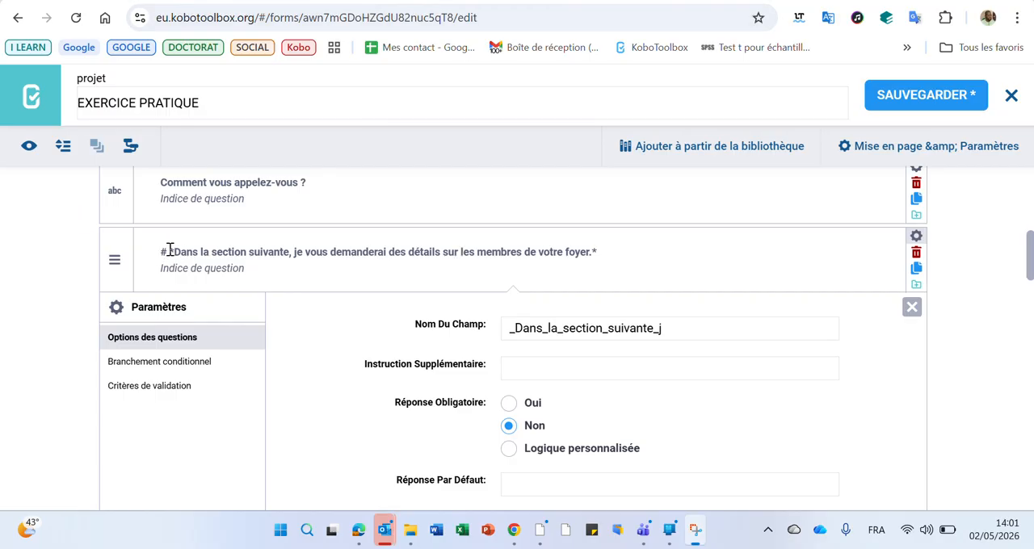
pyautogui.click(922, 94)
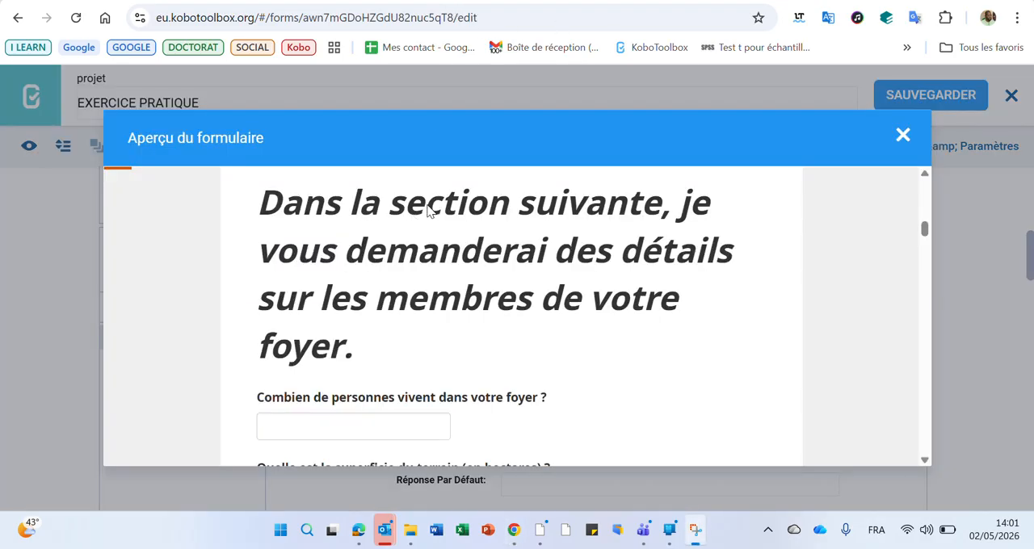